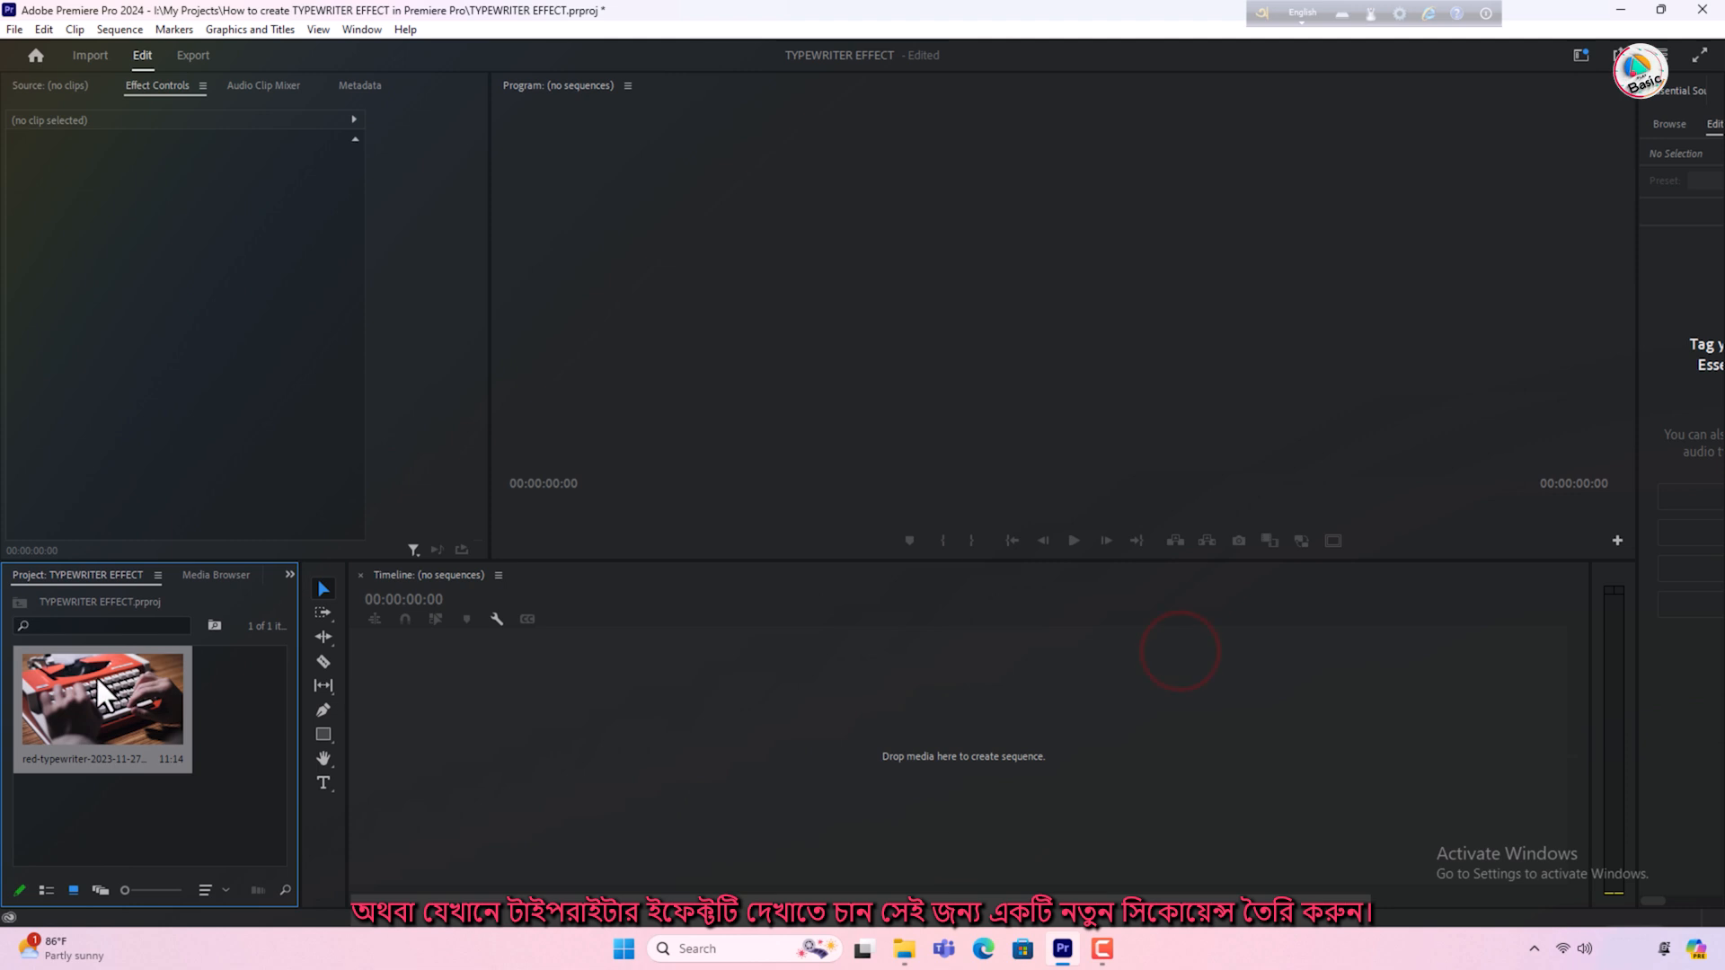
# Create a sequence named TYPEWRITER EFFECT and place the red-typewriter clip at the start of track V1, keeping the existing sequence settings.
pyautogui.click(15, 29)
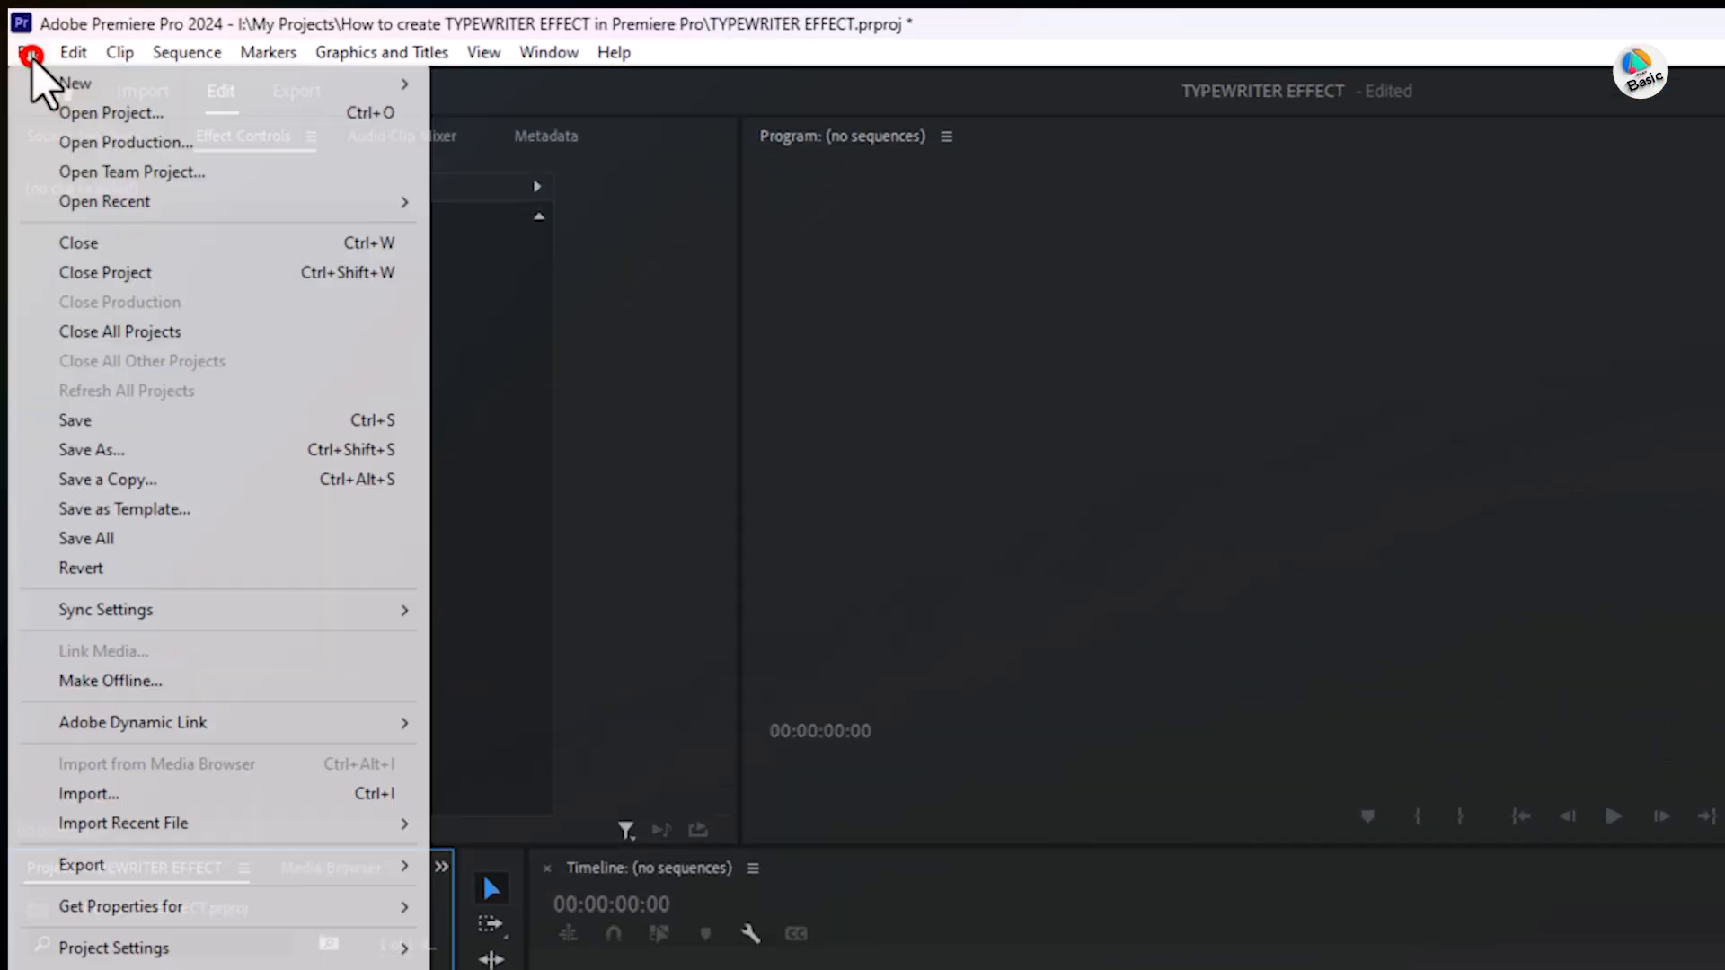
pyautogui.moveTo(36, 49)
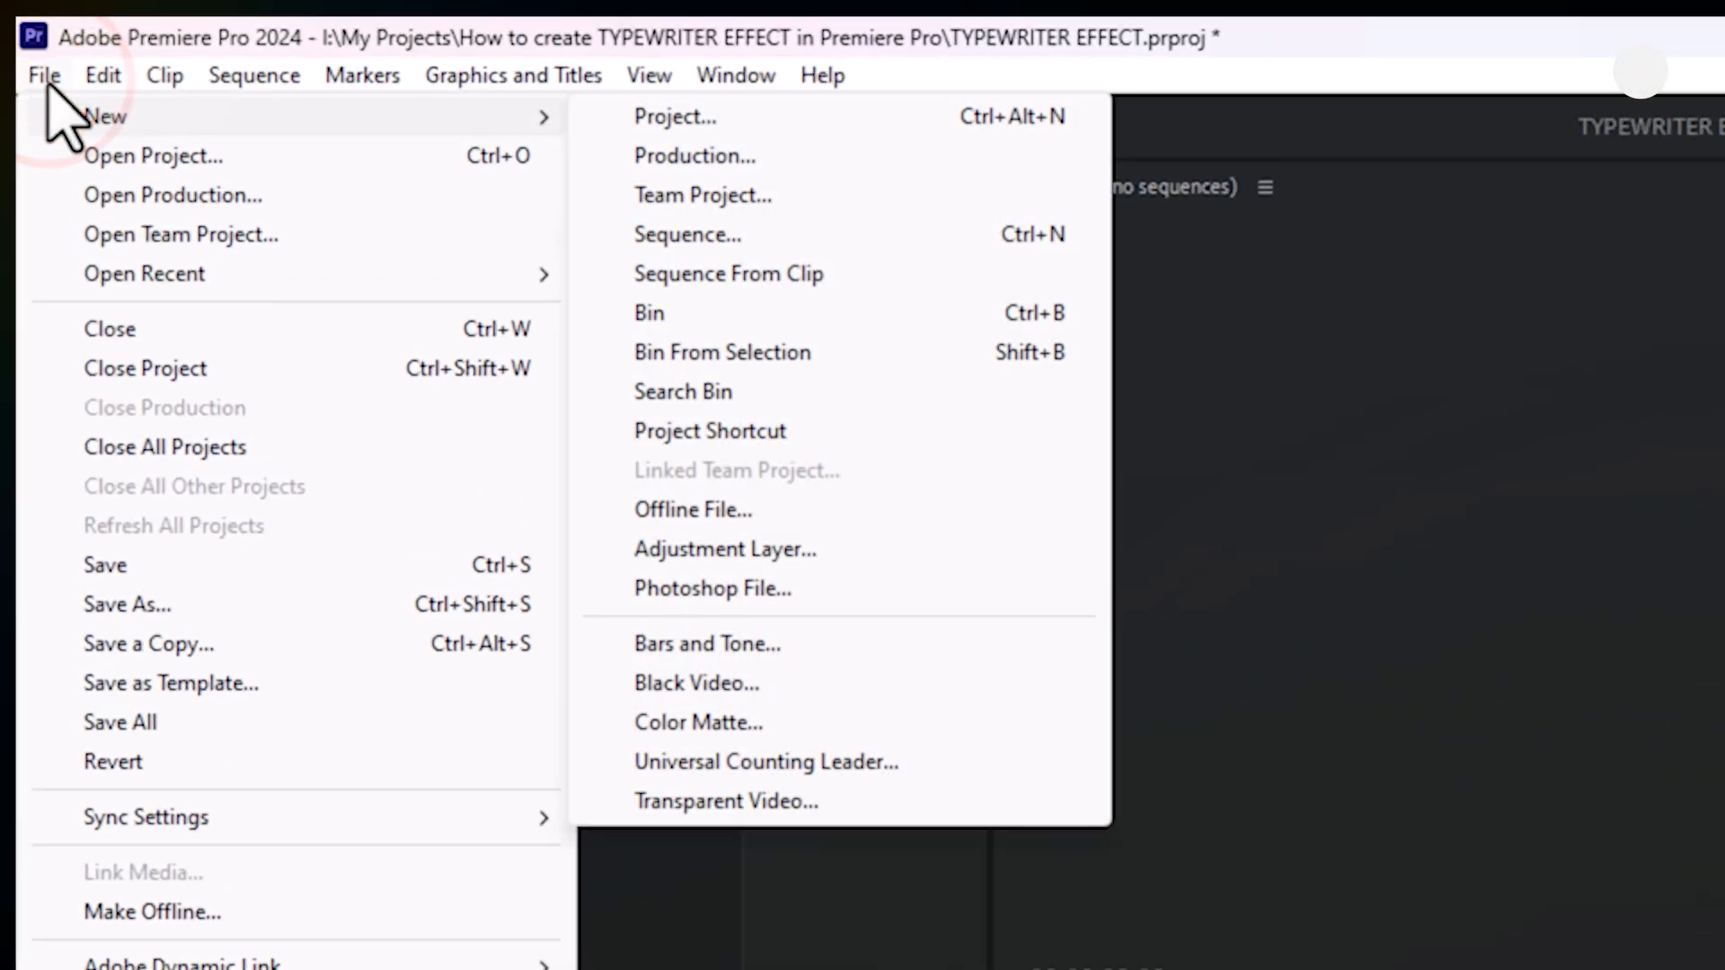
pyautogui.click(743, 244)
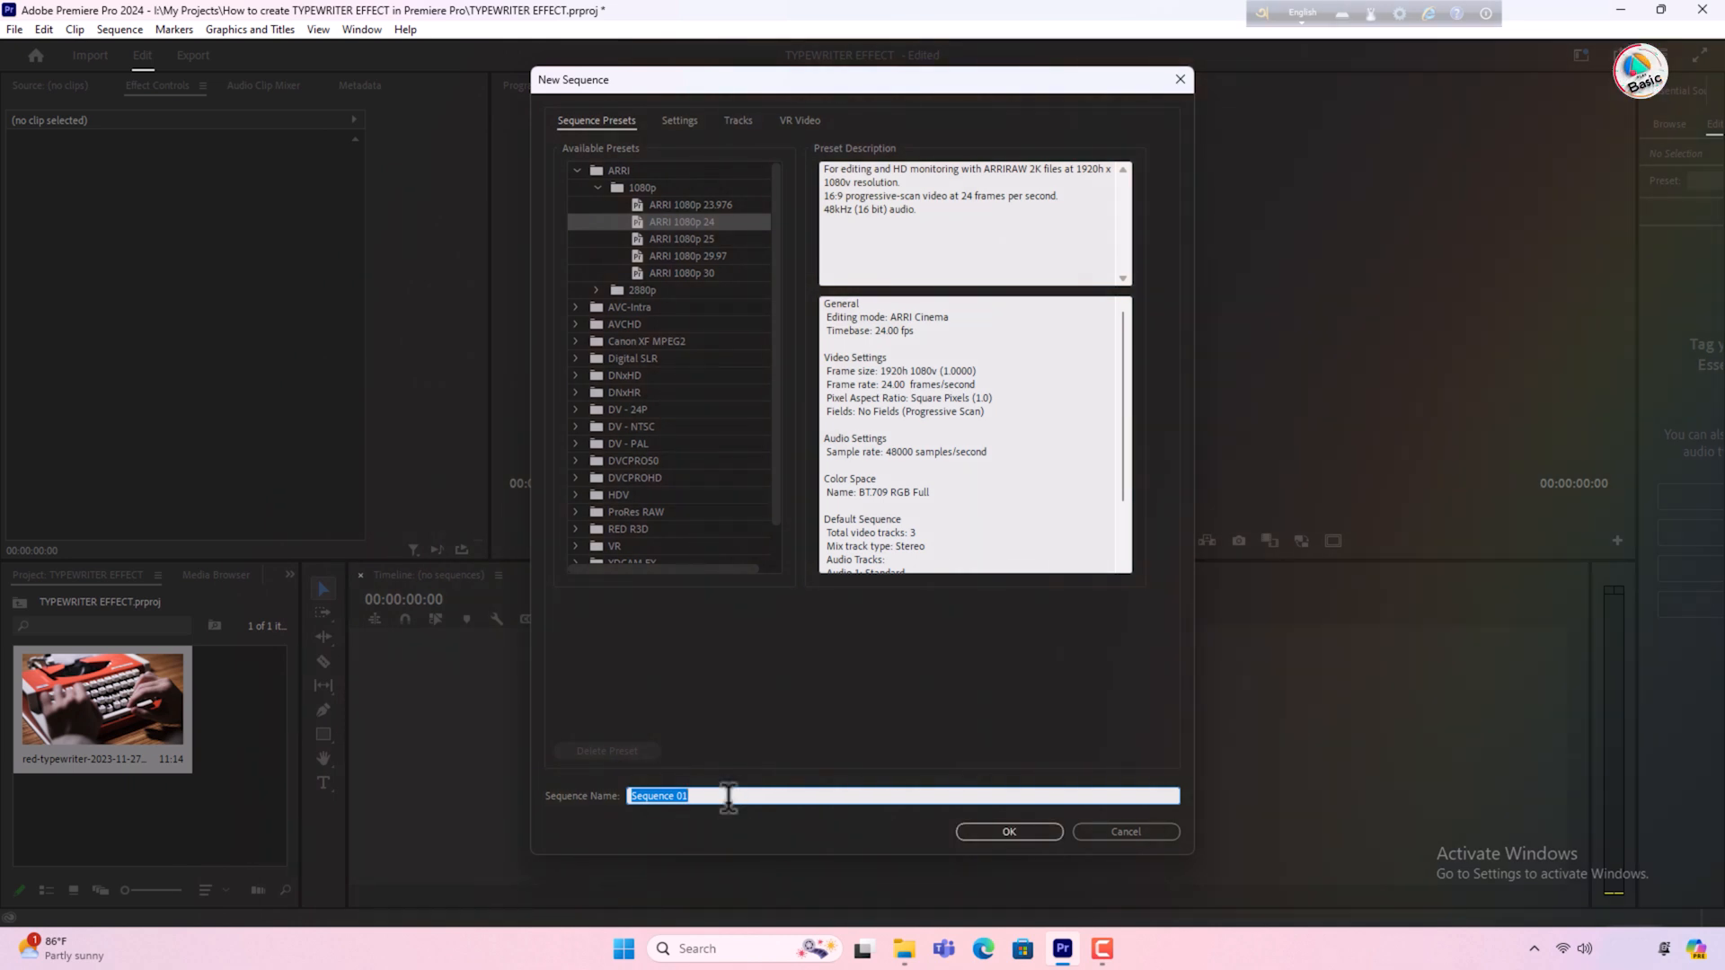
pyautogui.click(1010, 832)
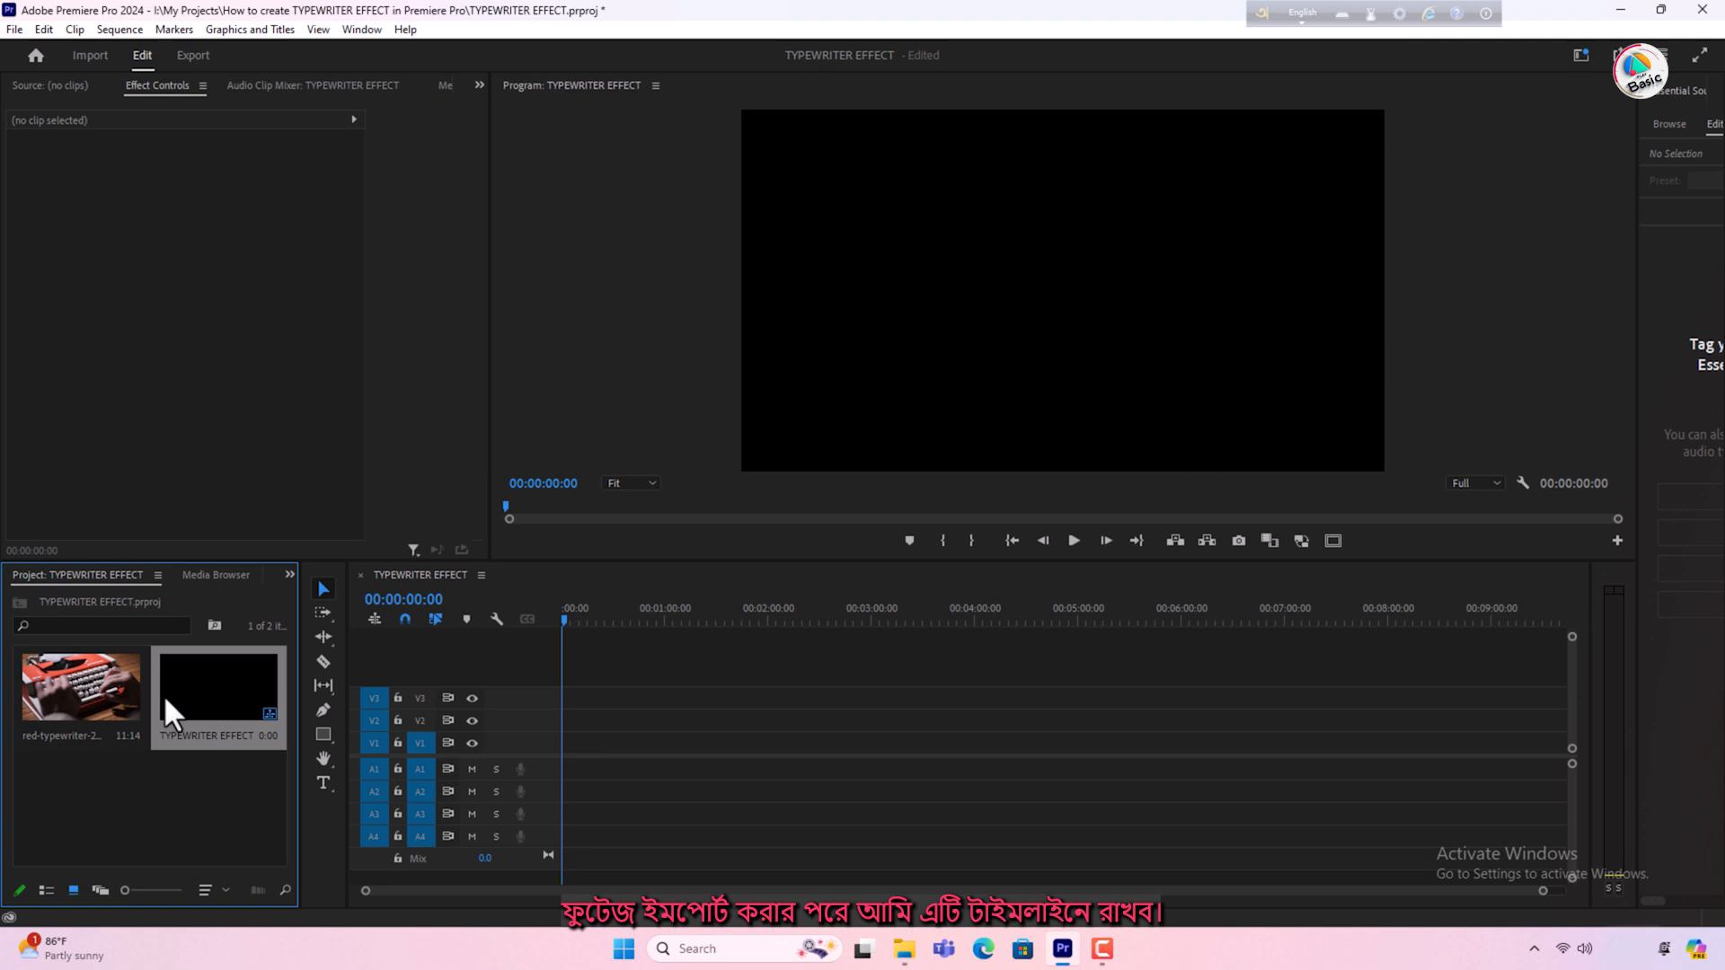
pyautogui.moveTo(89, 690); pyautogui.dragTo(554, 763)
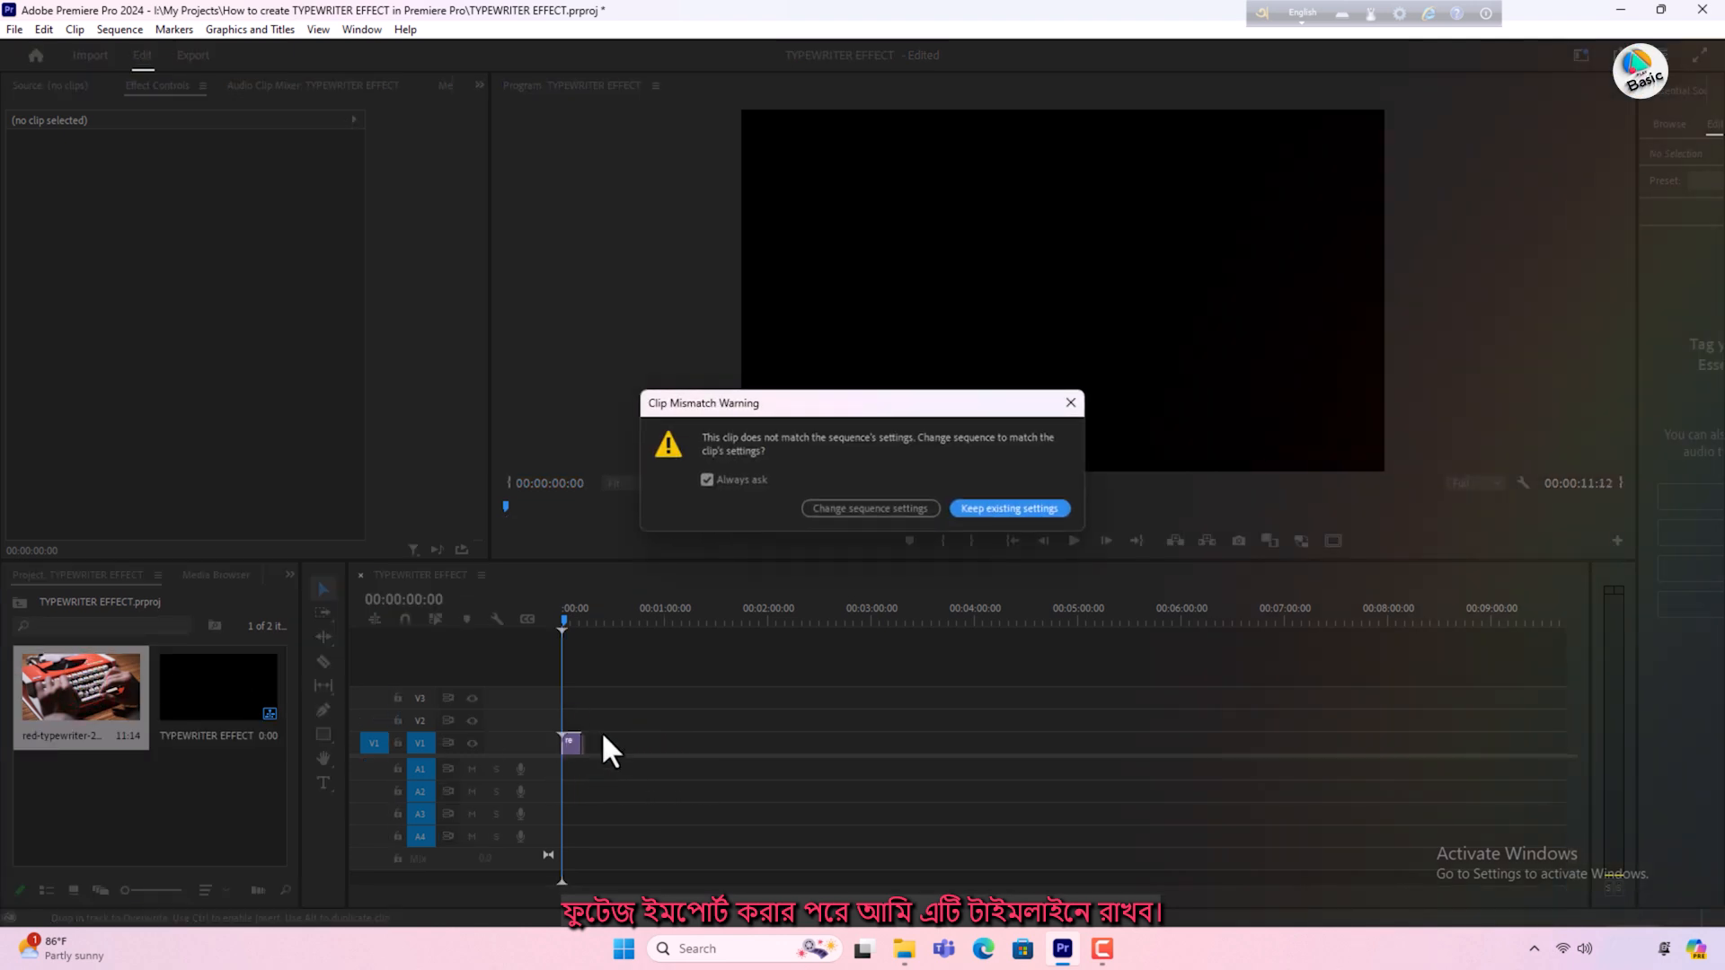
pyautogui.click(997, 523)
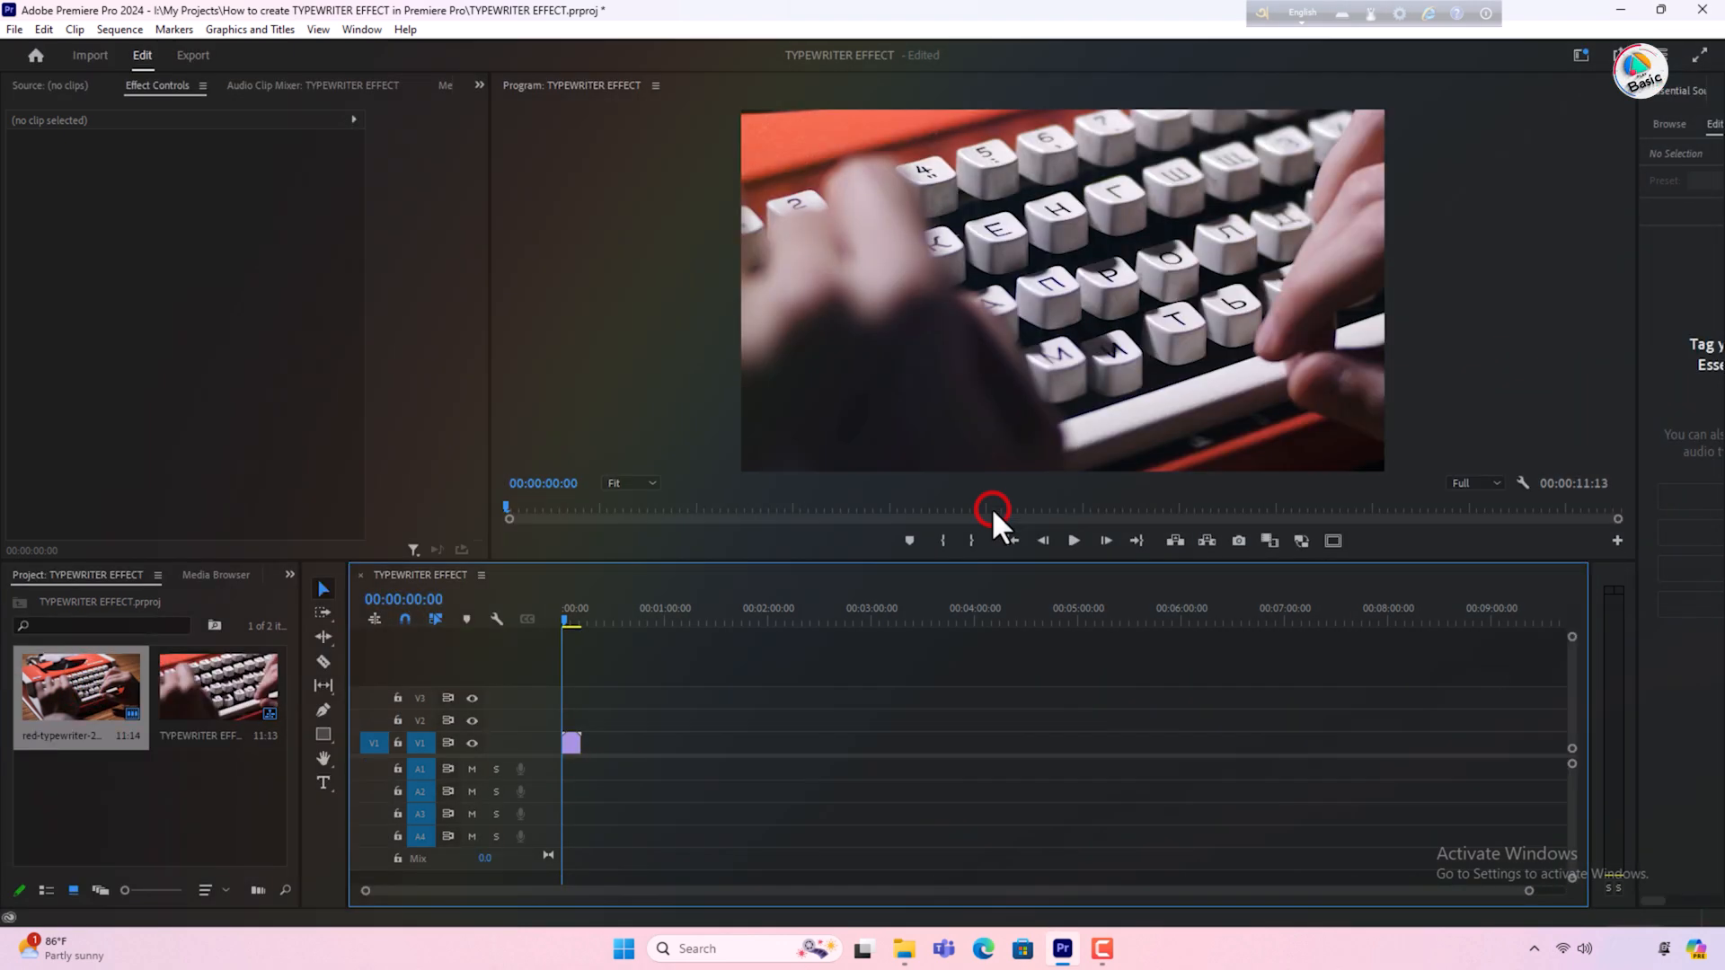
# Search the effects for "blur" and apply Camera Blur to the typewriter clip on V1.
pyautogui.click(289, 574)
pyautogui.click(309, 675)
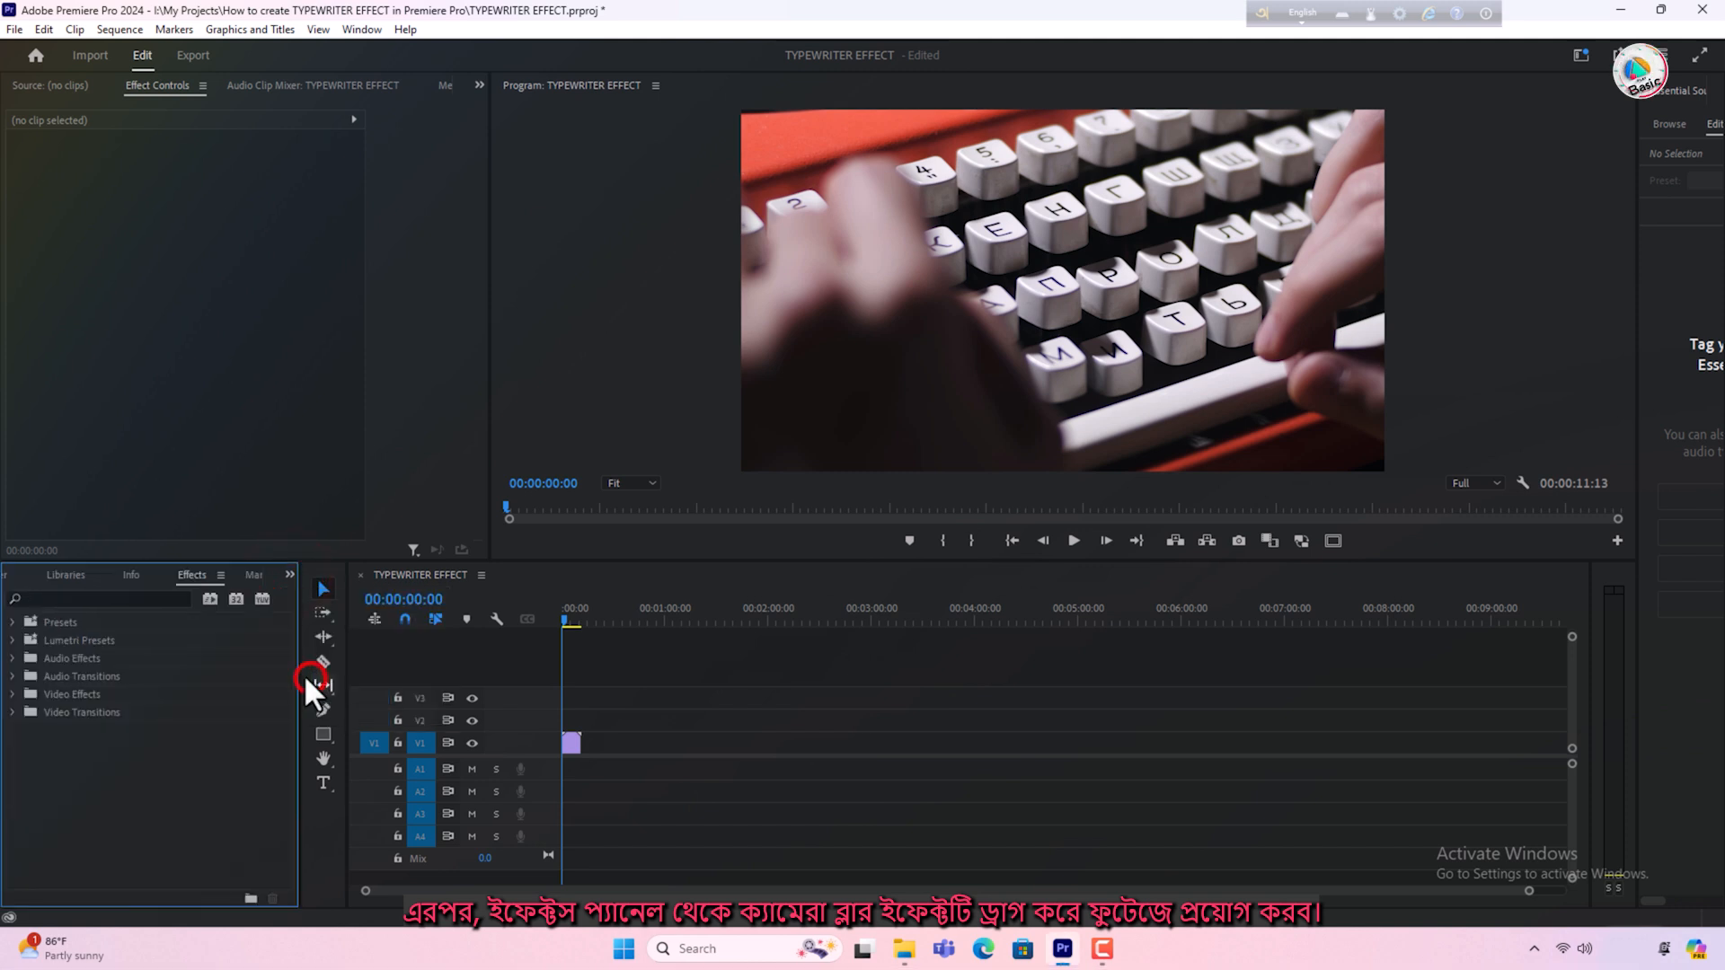
pyautogui.click(91, 598)
pyautogui.write('blur')
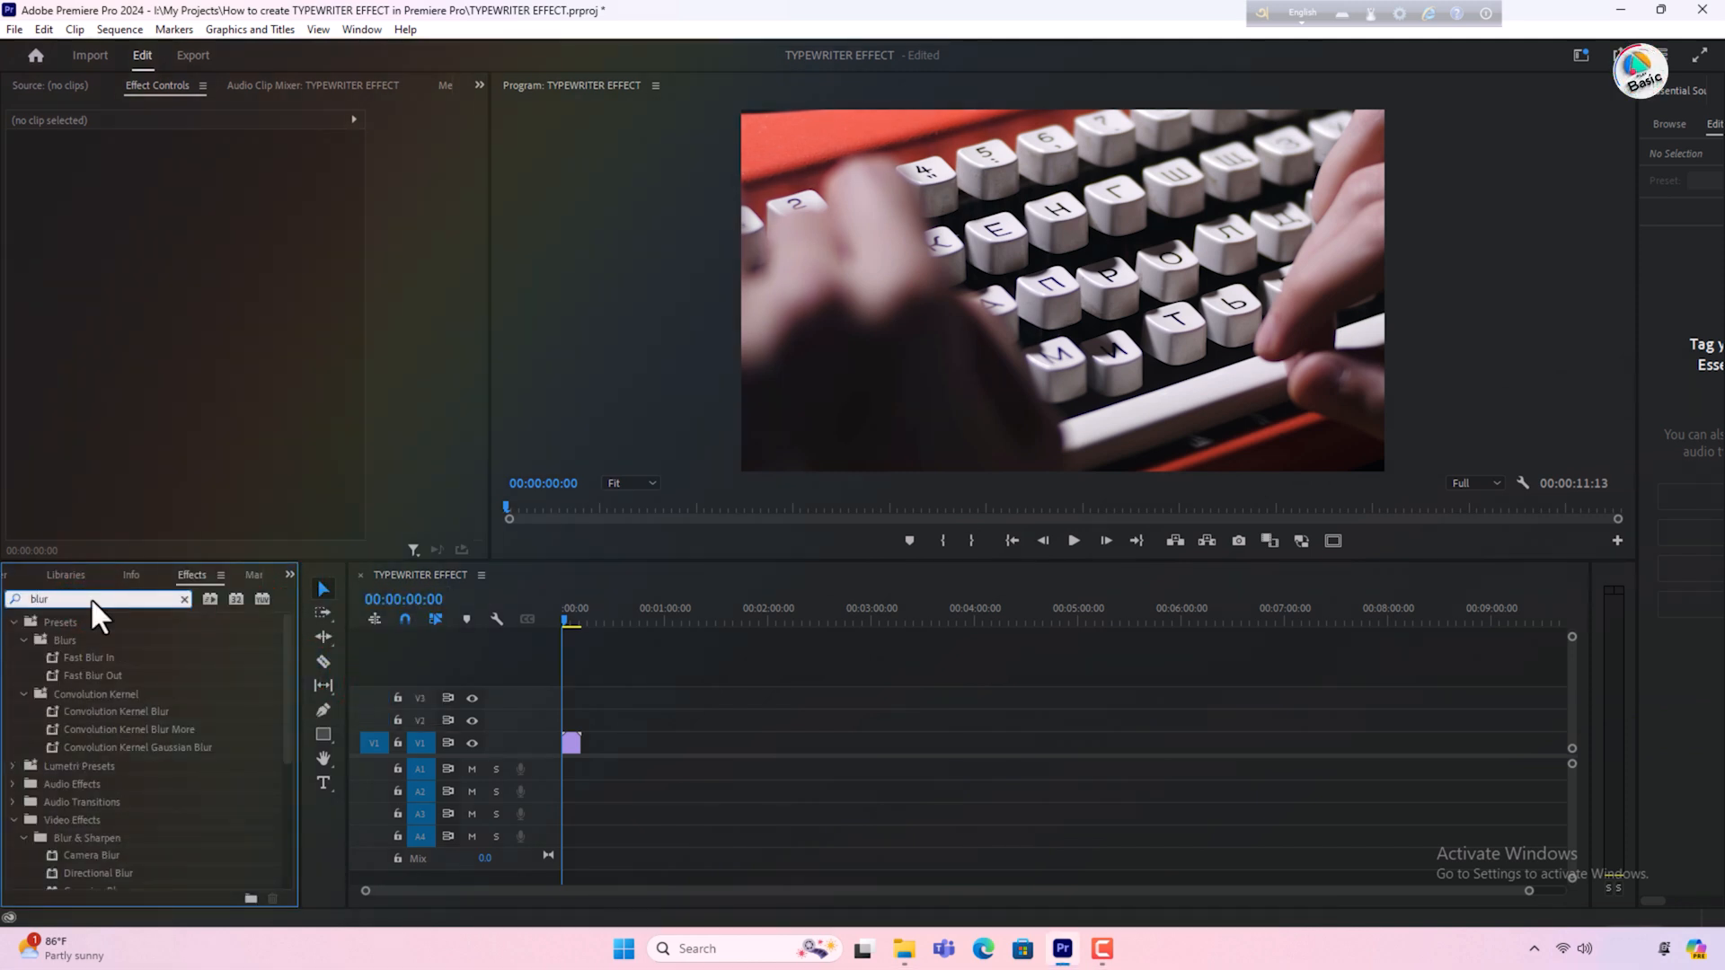
pyautogui.moveTo(108, 853); pyautogui.dragTo(567, 748)
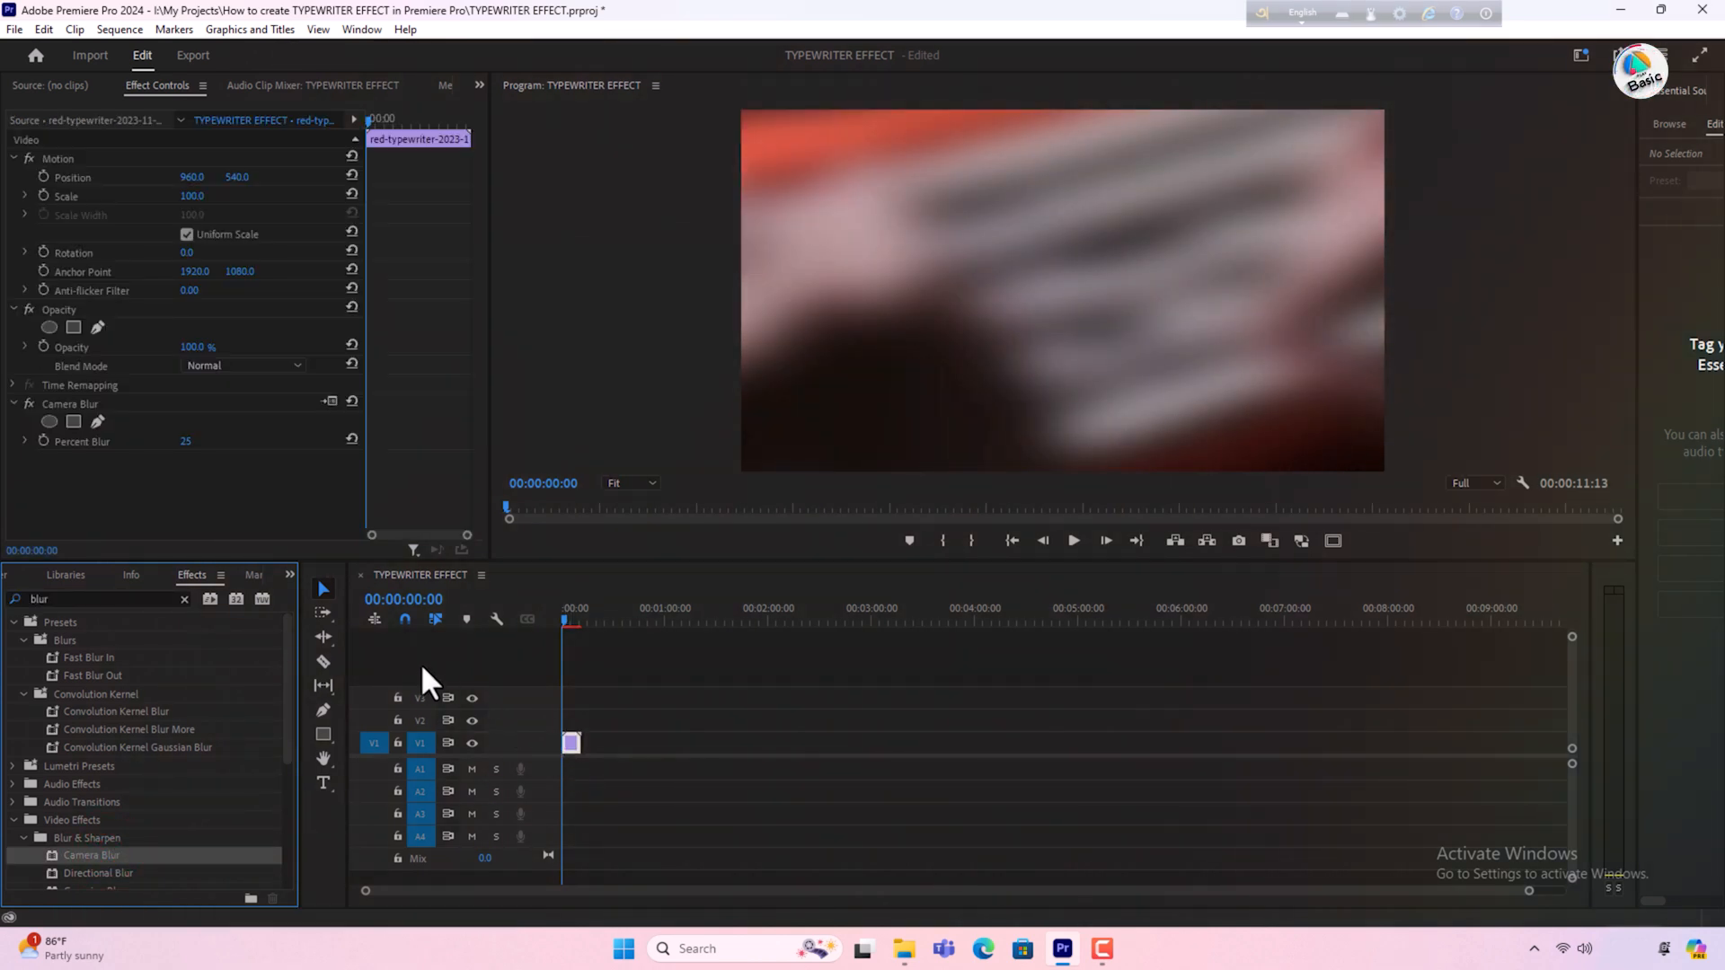
# Set the Camera Blur effect's Percent Blur to 8 on the typewriter clip.
pyautogui.click(289, 569)
pyautogui.click(322, 592)
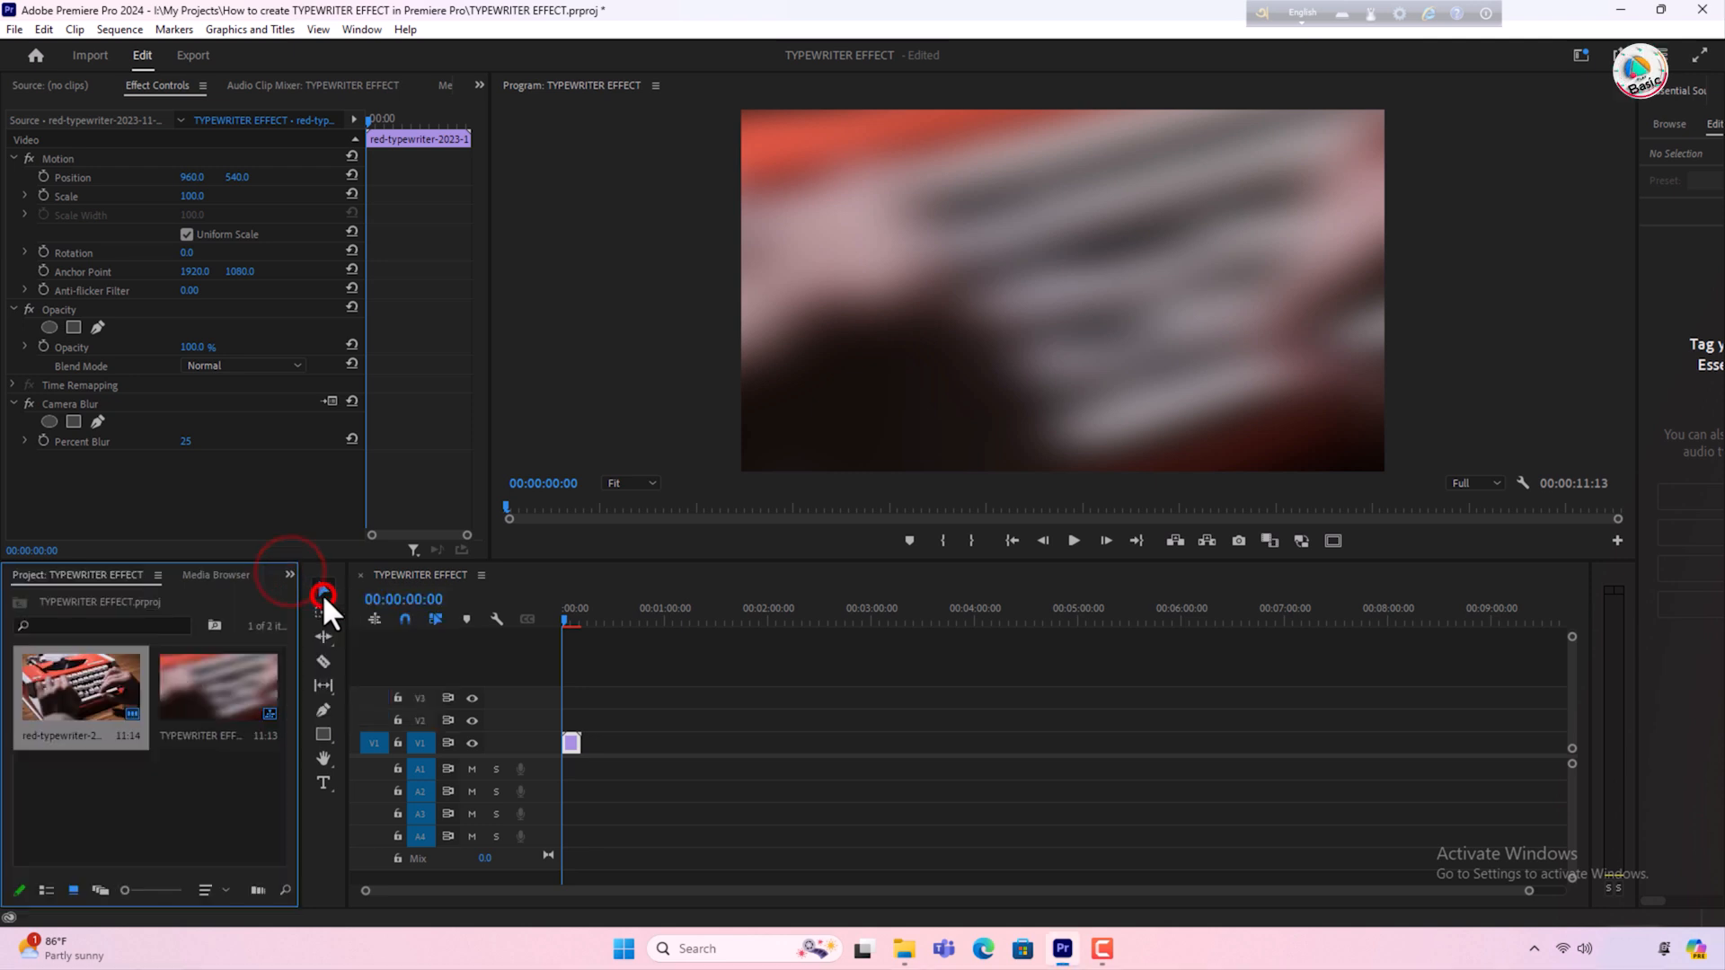
pyautogui.click(230, 758)
pyautogui.click(911, 228)
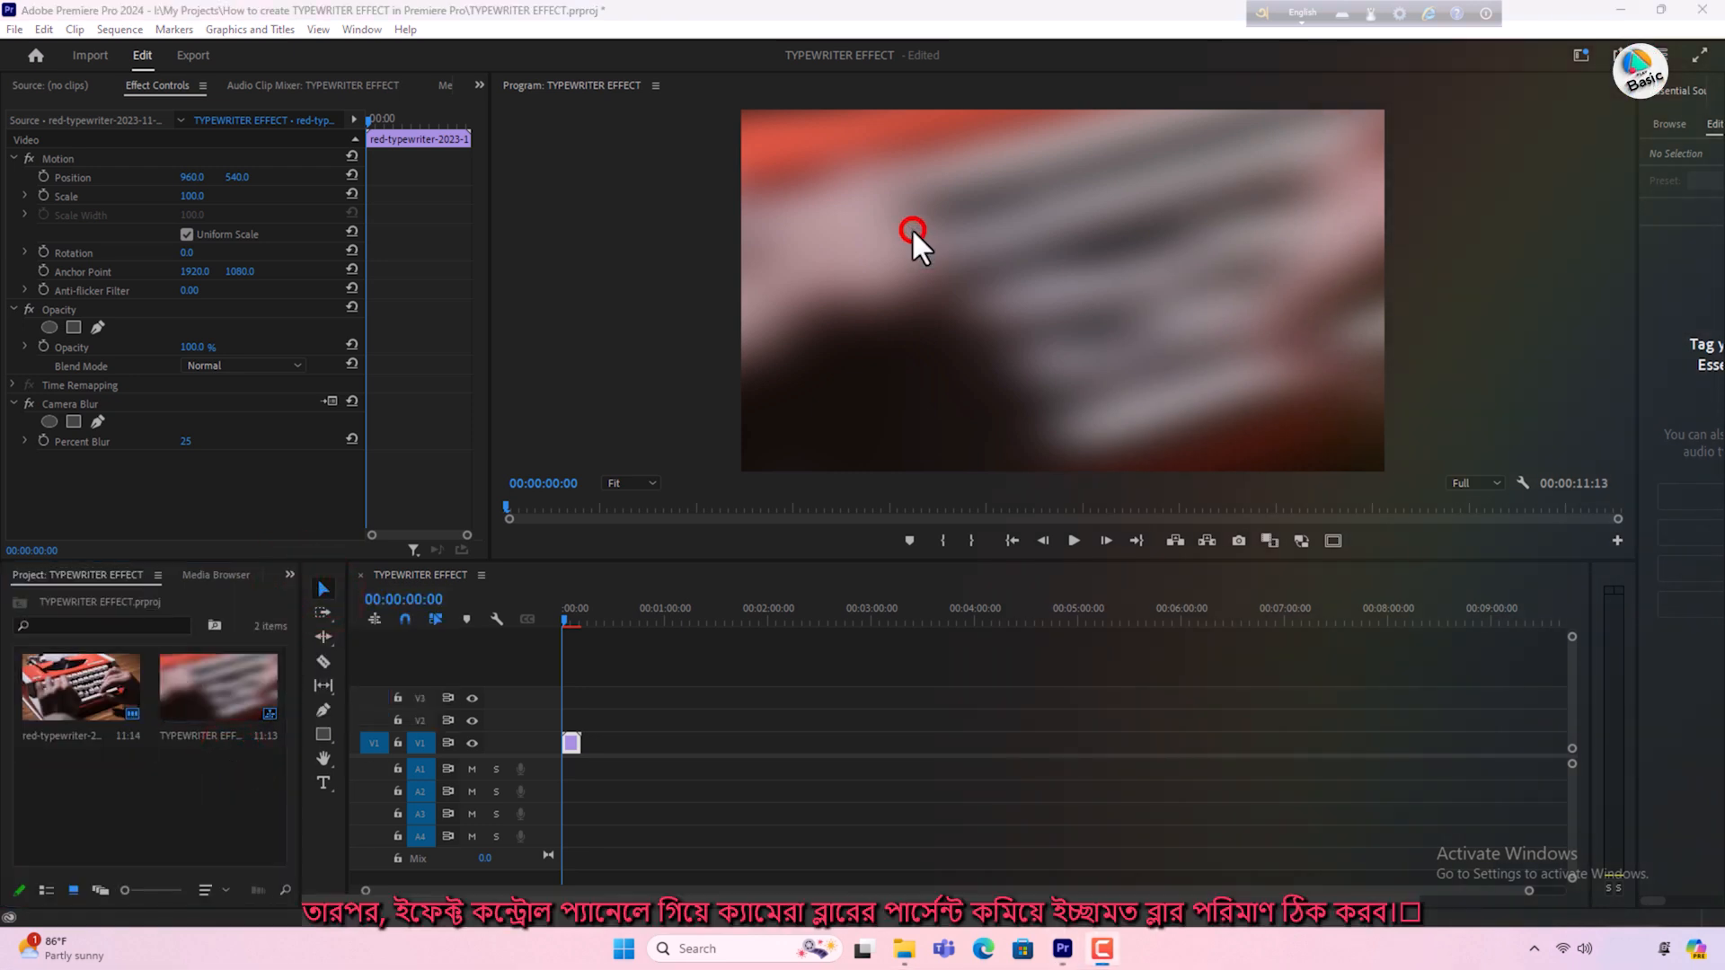
pyautogui.click(186, 441)
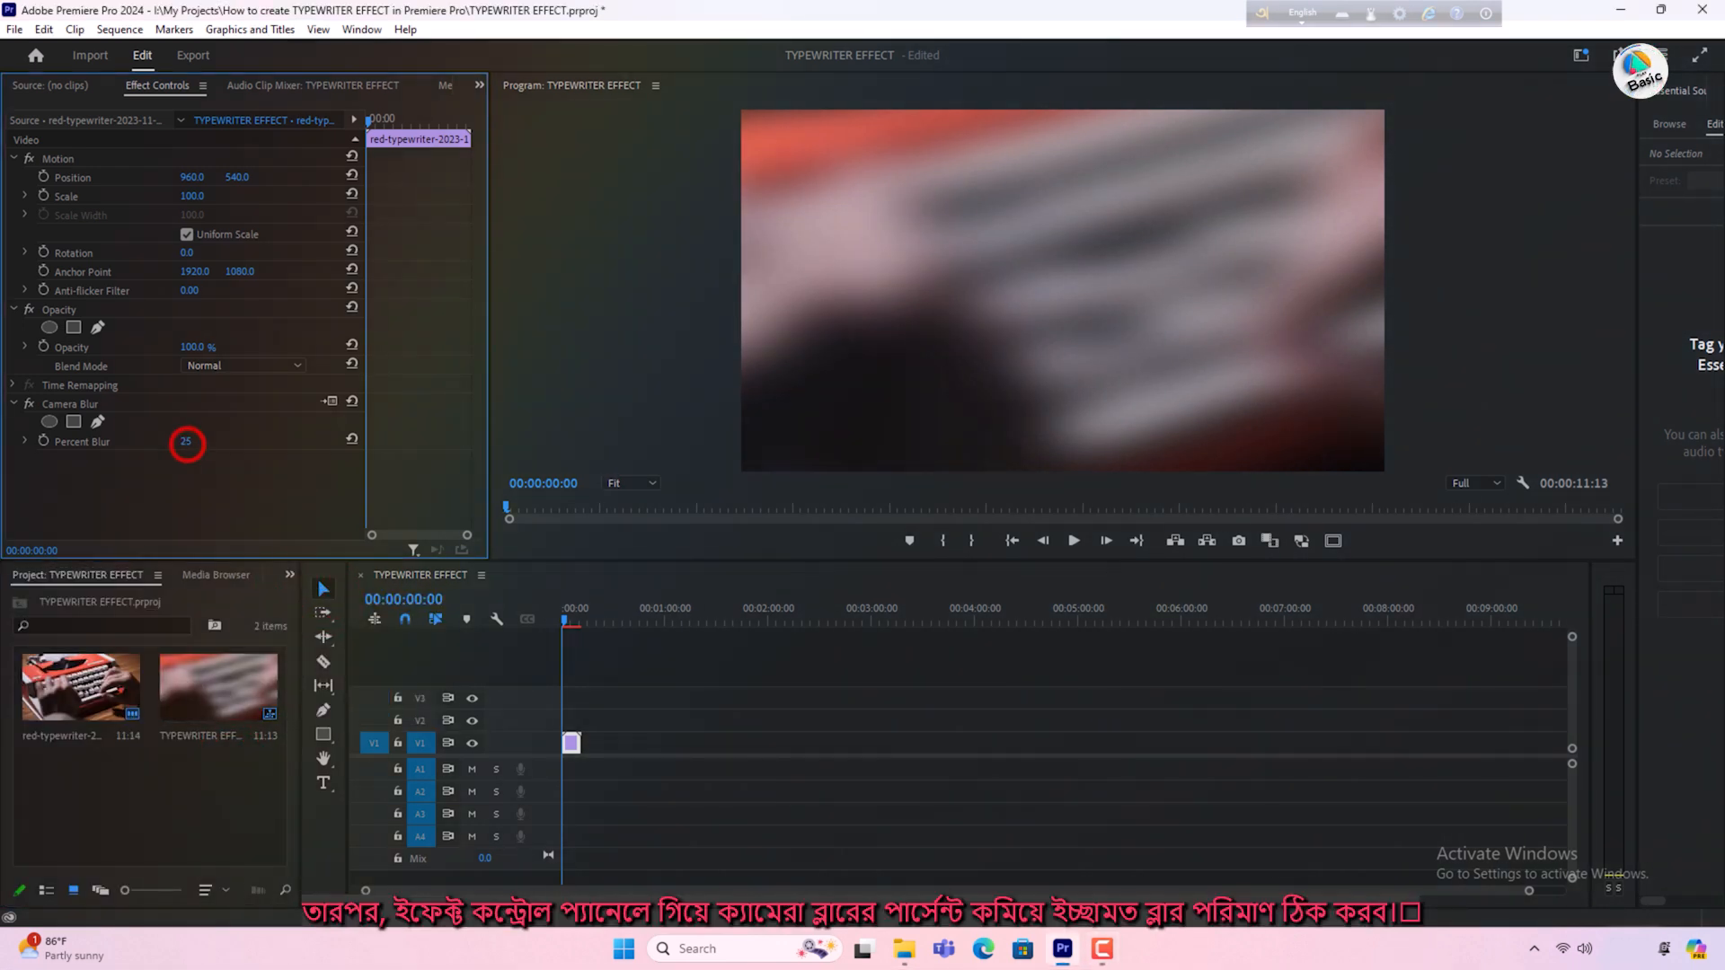
pyautogui.moveTo(186, 441); pyautogui.dragTo(174, 441)
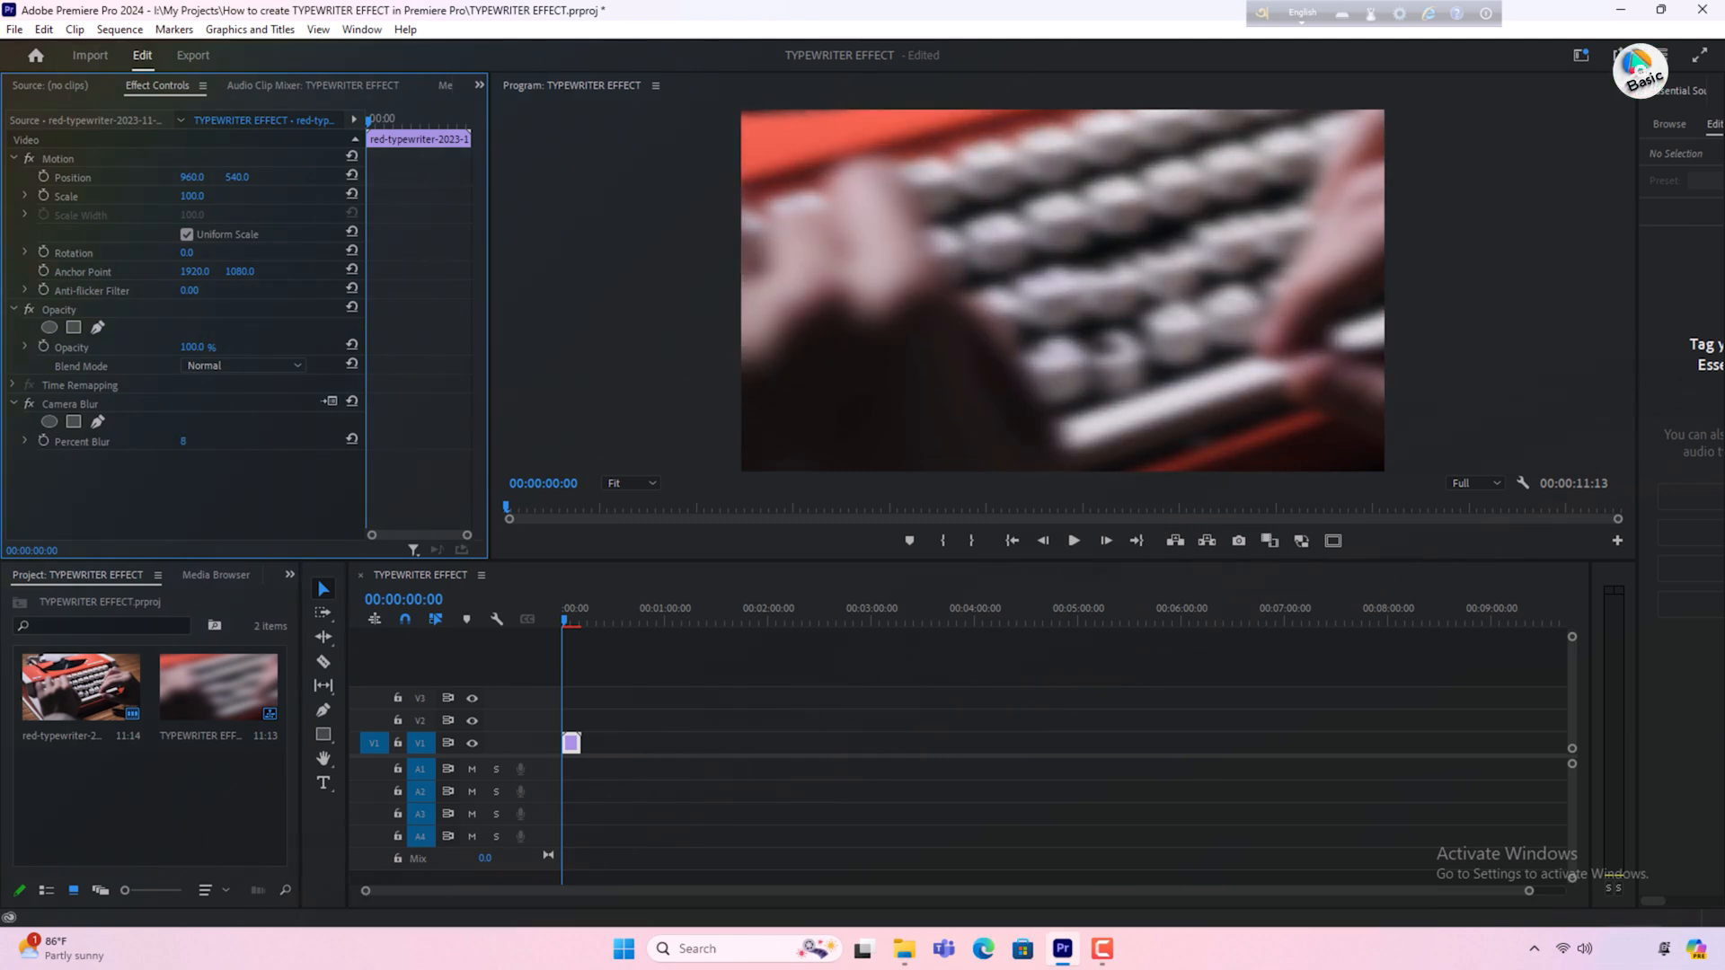
pyautogui.click(910, 229)
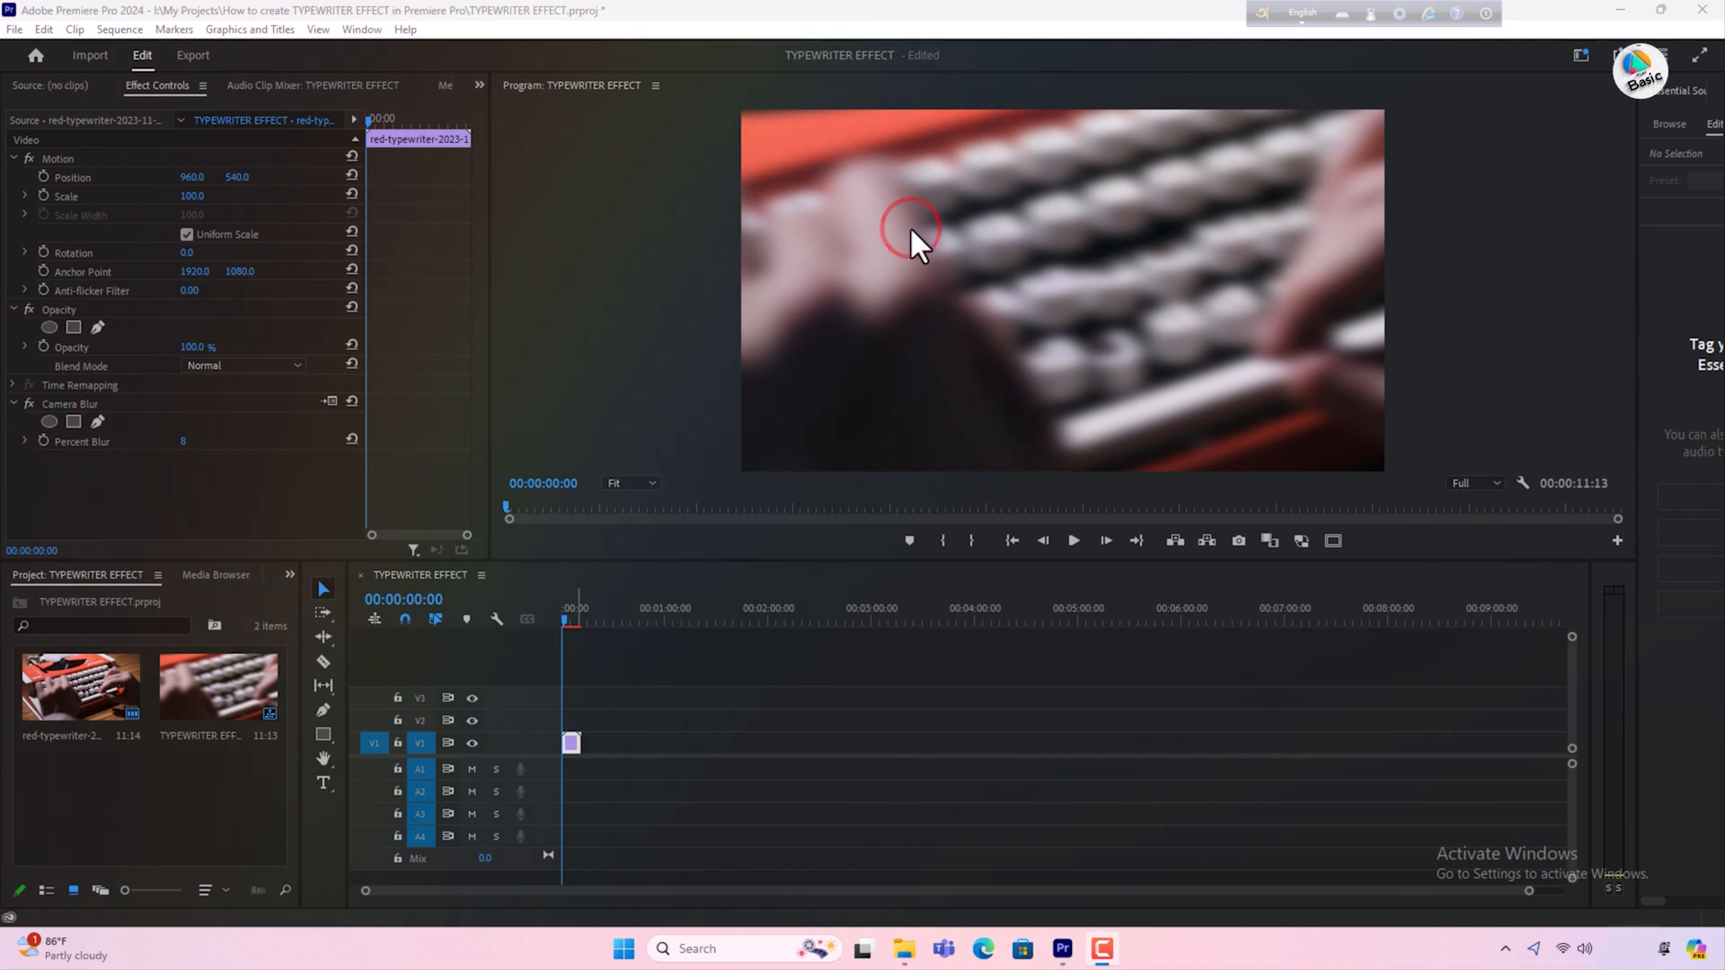
# Add a text layer reading "TYPEWRITER" over the blurred footage with the Type tool.
pyautogui.click(321, 785)
pyautogui.click(934, 276)
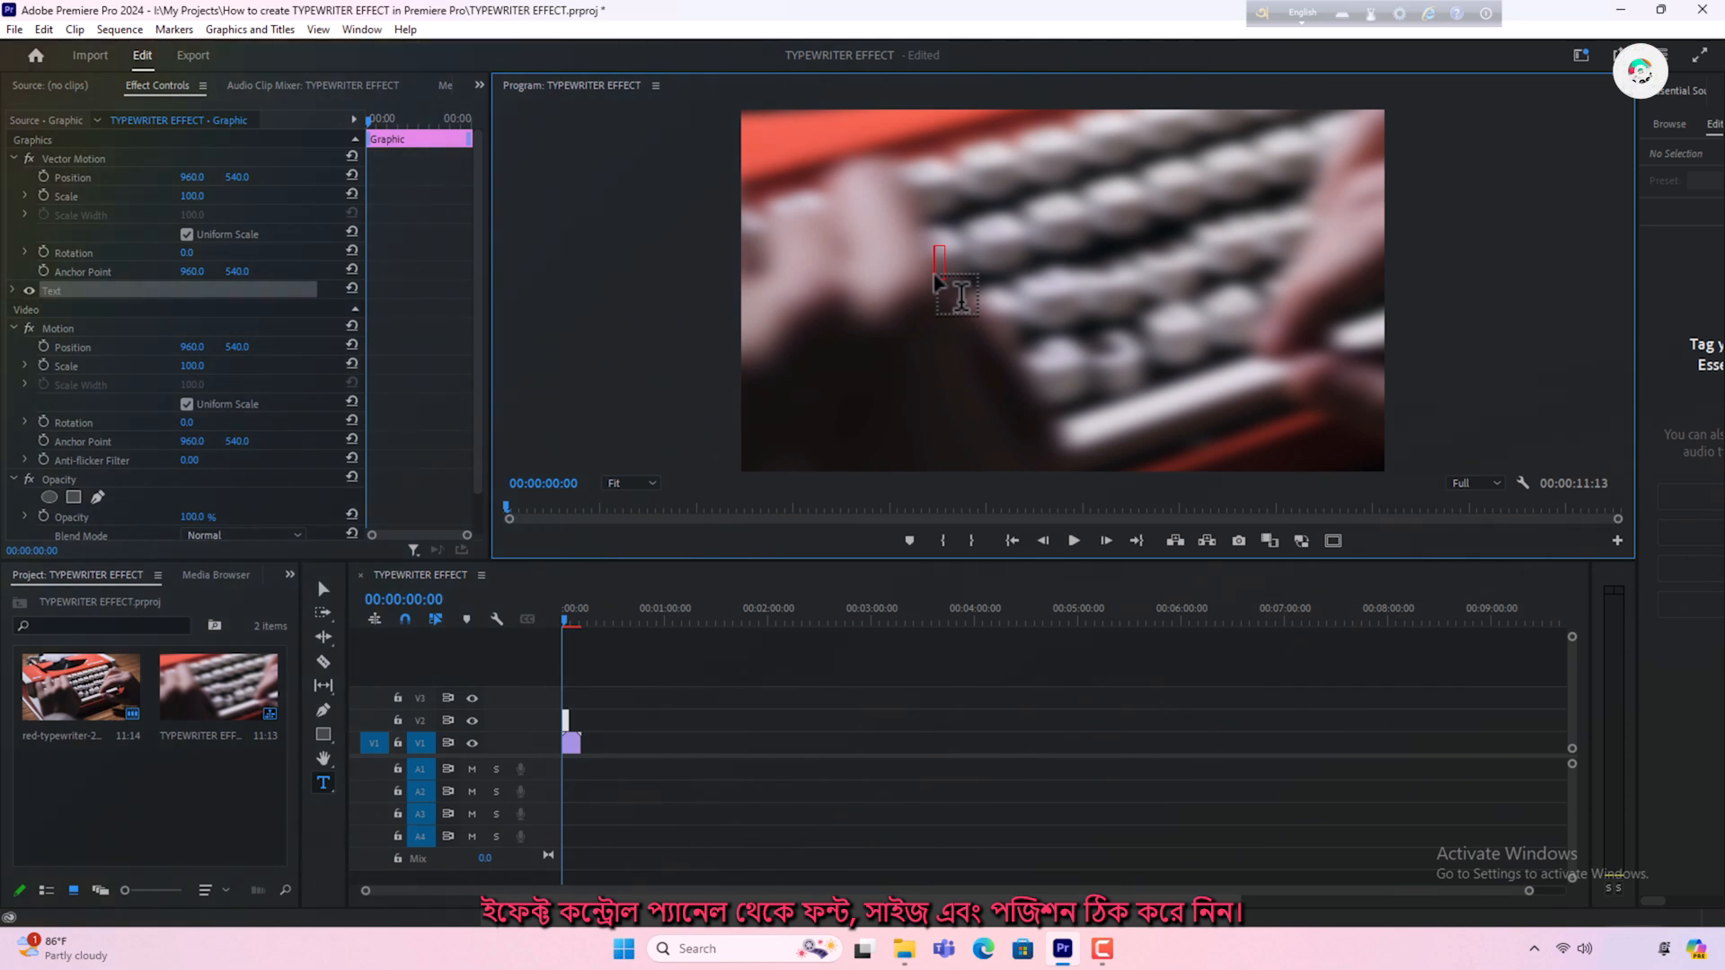
pyautogui.write('TY')
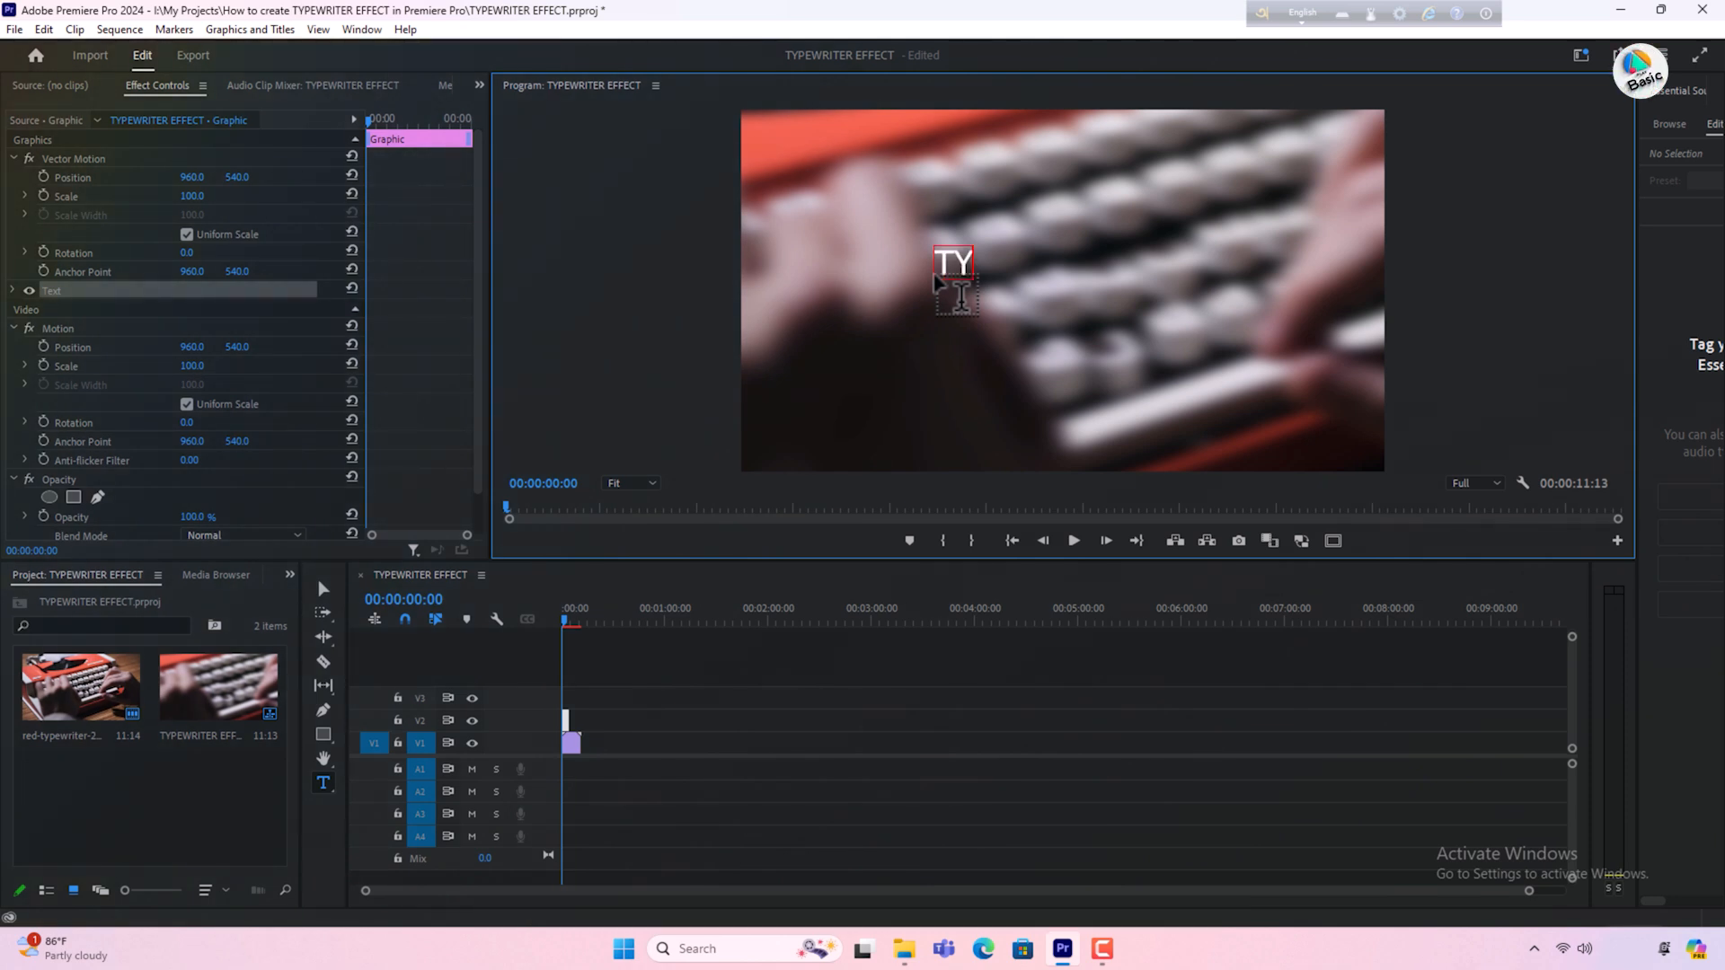
pyautogui.write('PEWRITER')
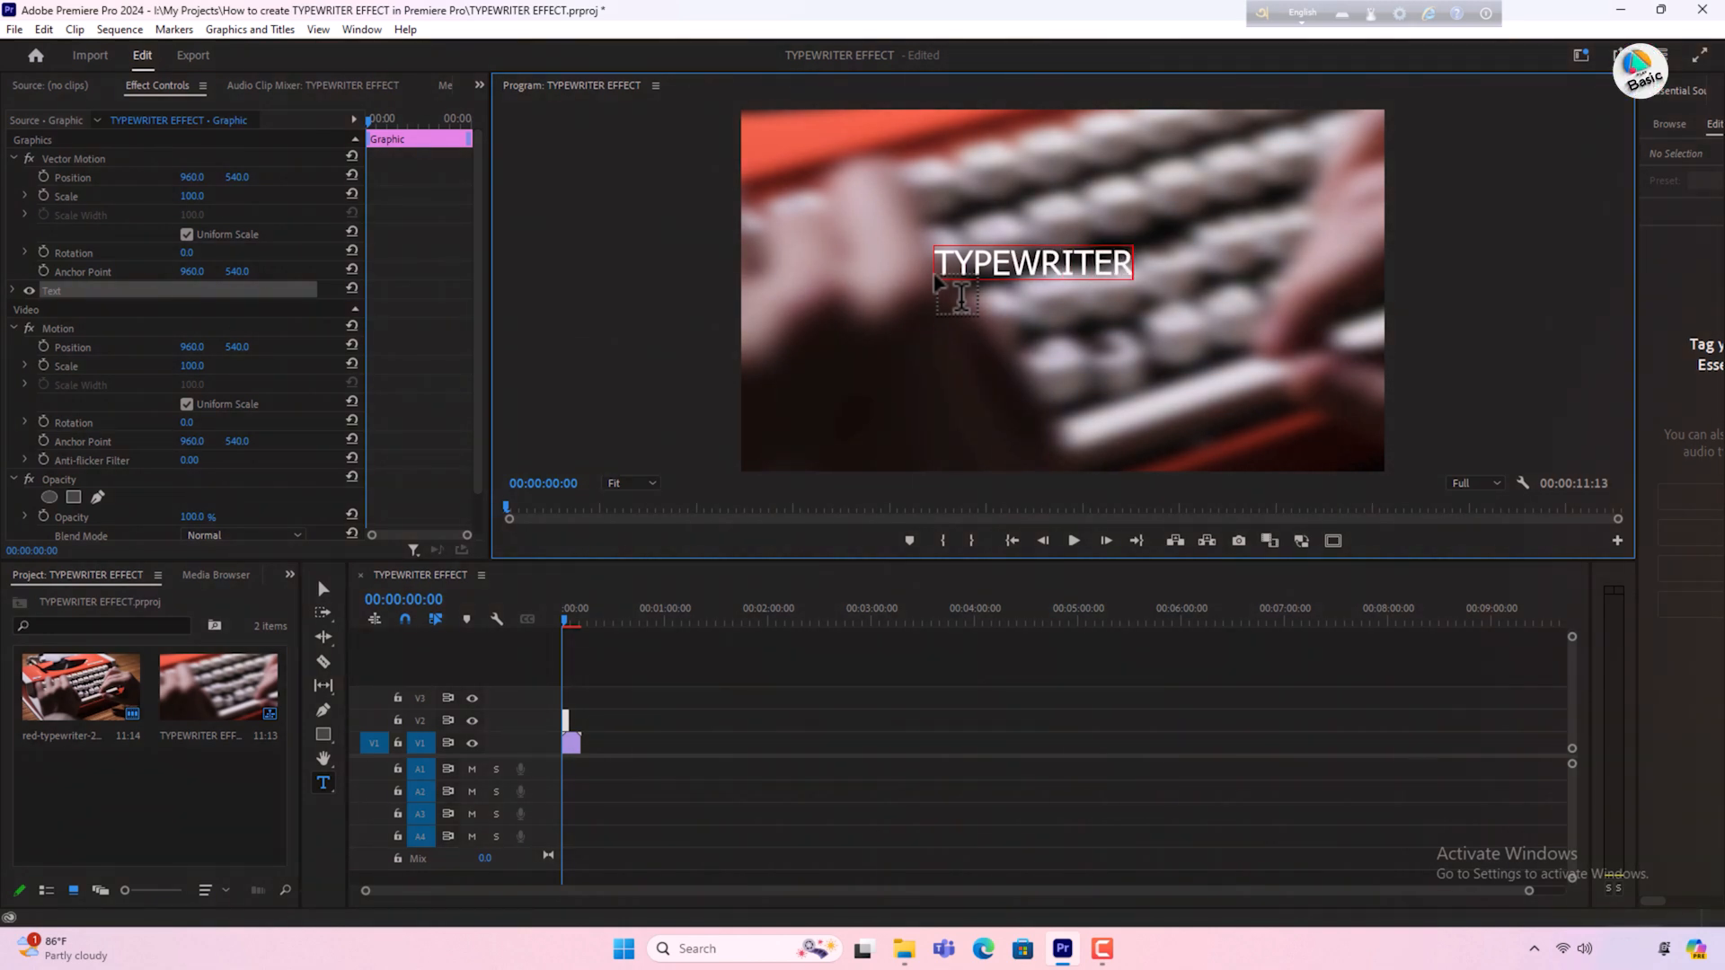
pyautogui.click(910, 224)
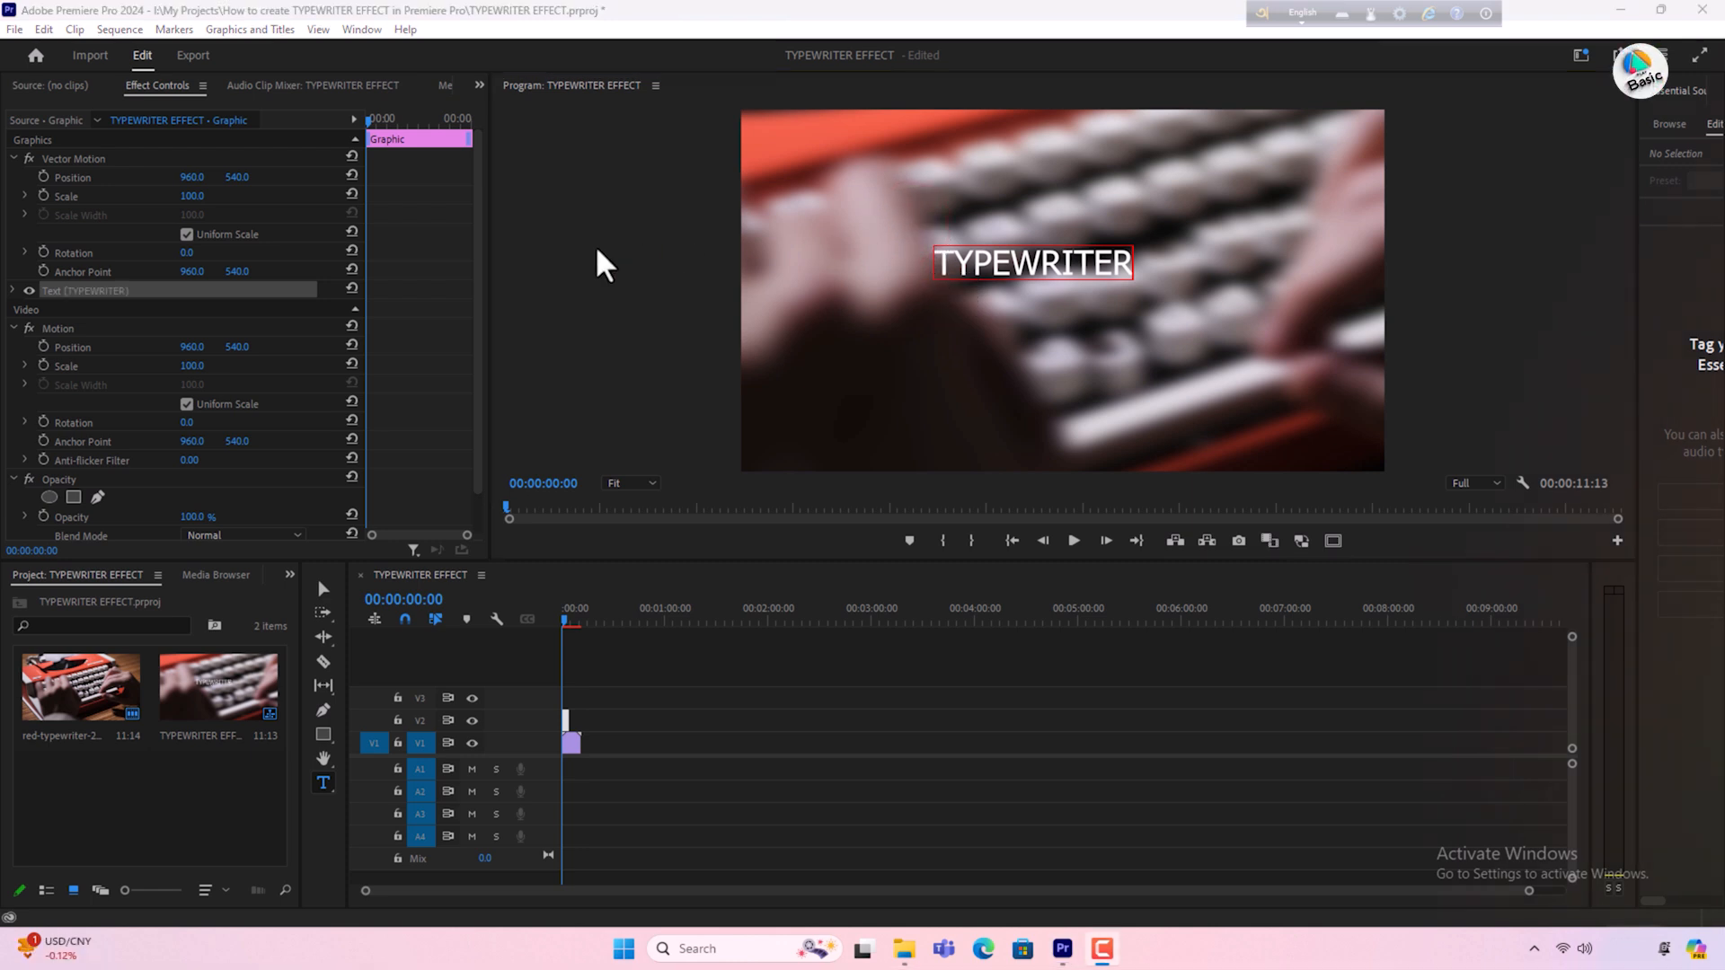
# Change the font of the TYPEWRITER text layer to Impact in its source text settings.
pyautogui.click(82, 287)
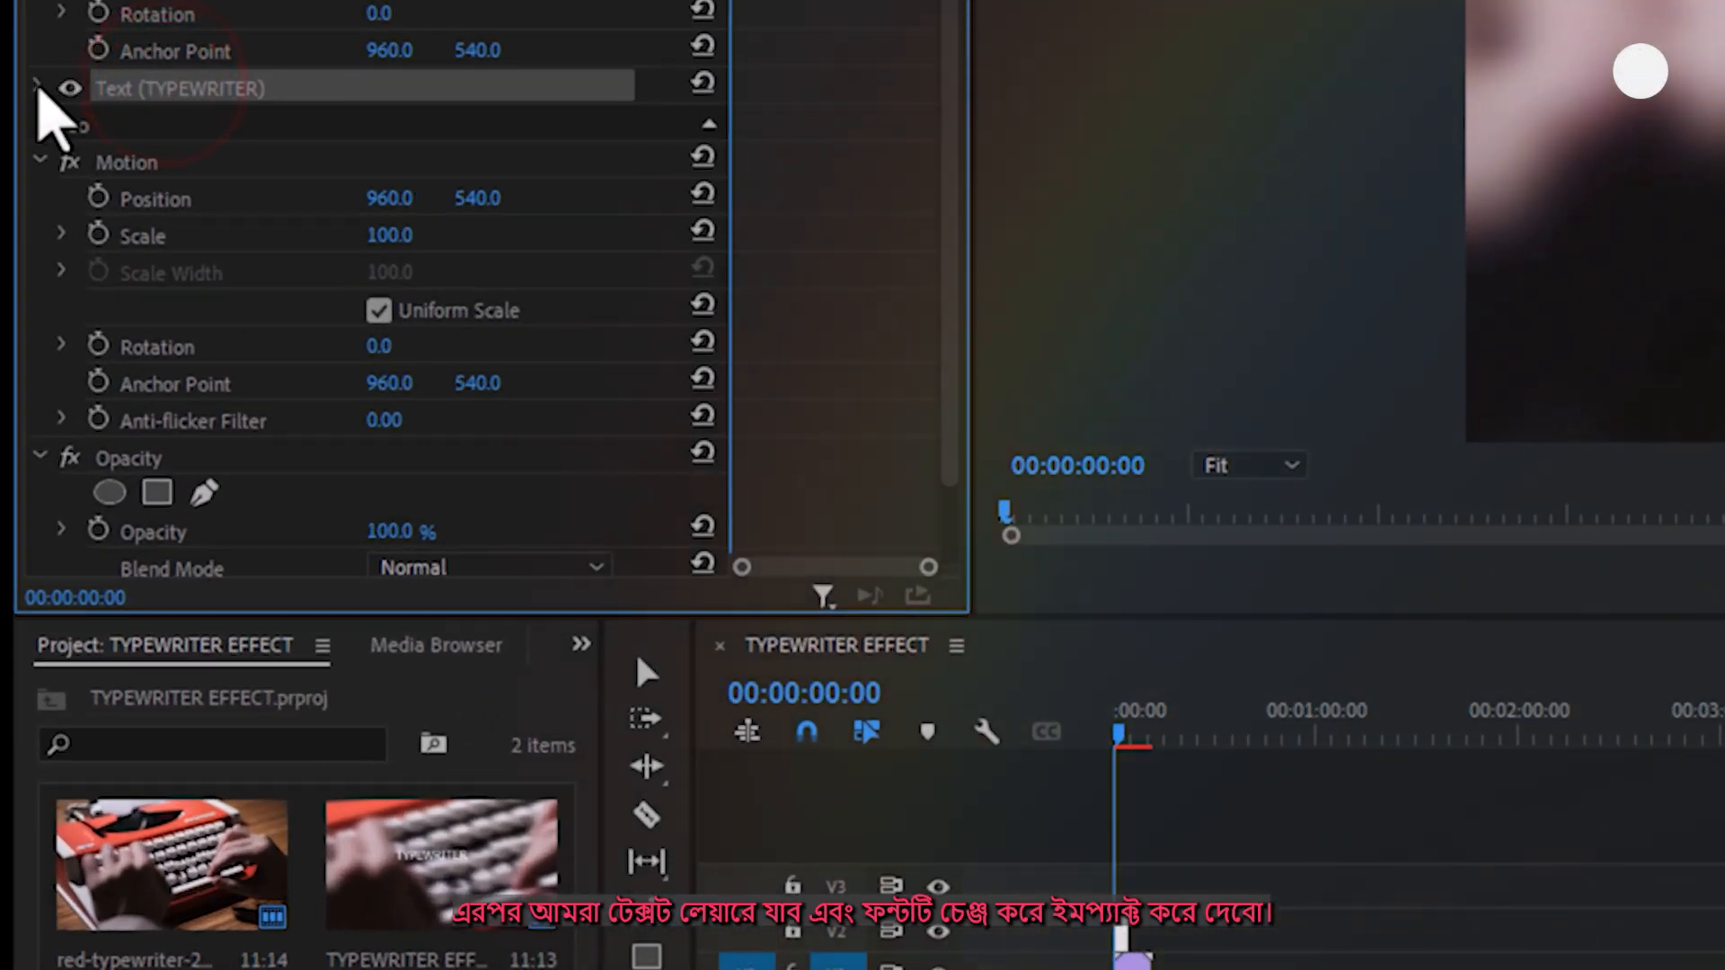
pyautogui.click(38, 88)
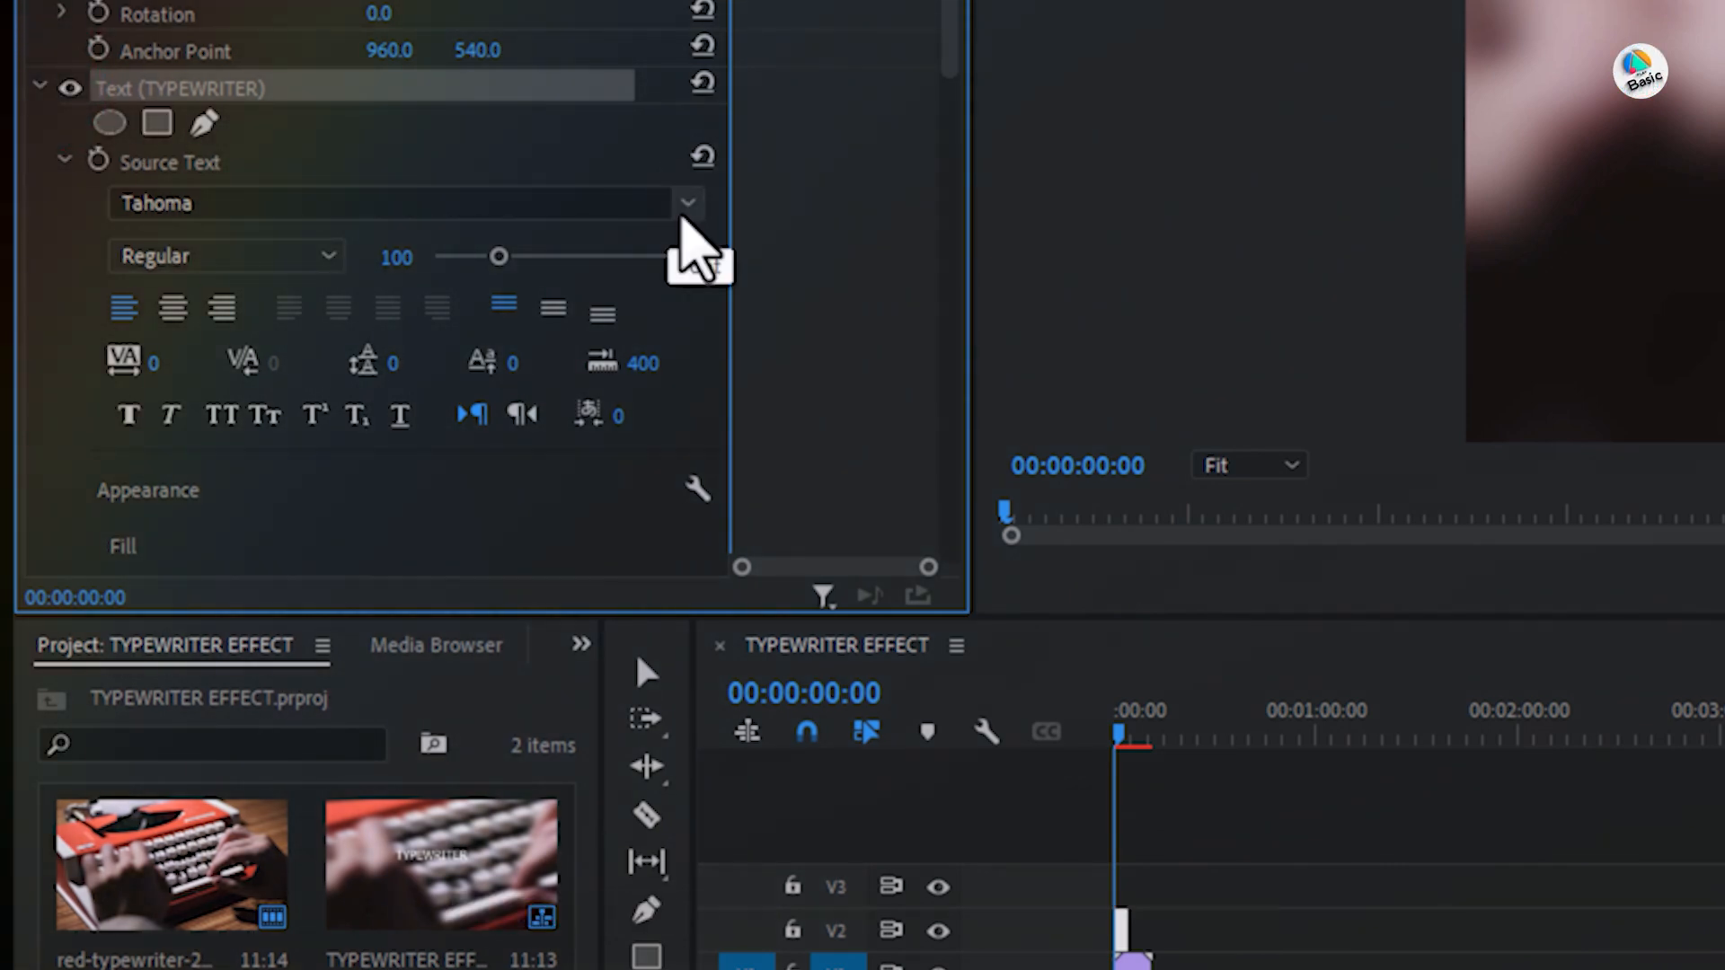
pyautogui.click(683, 214)
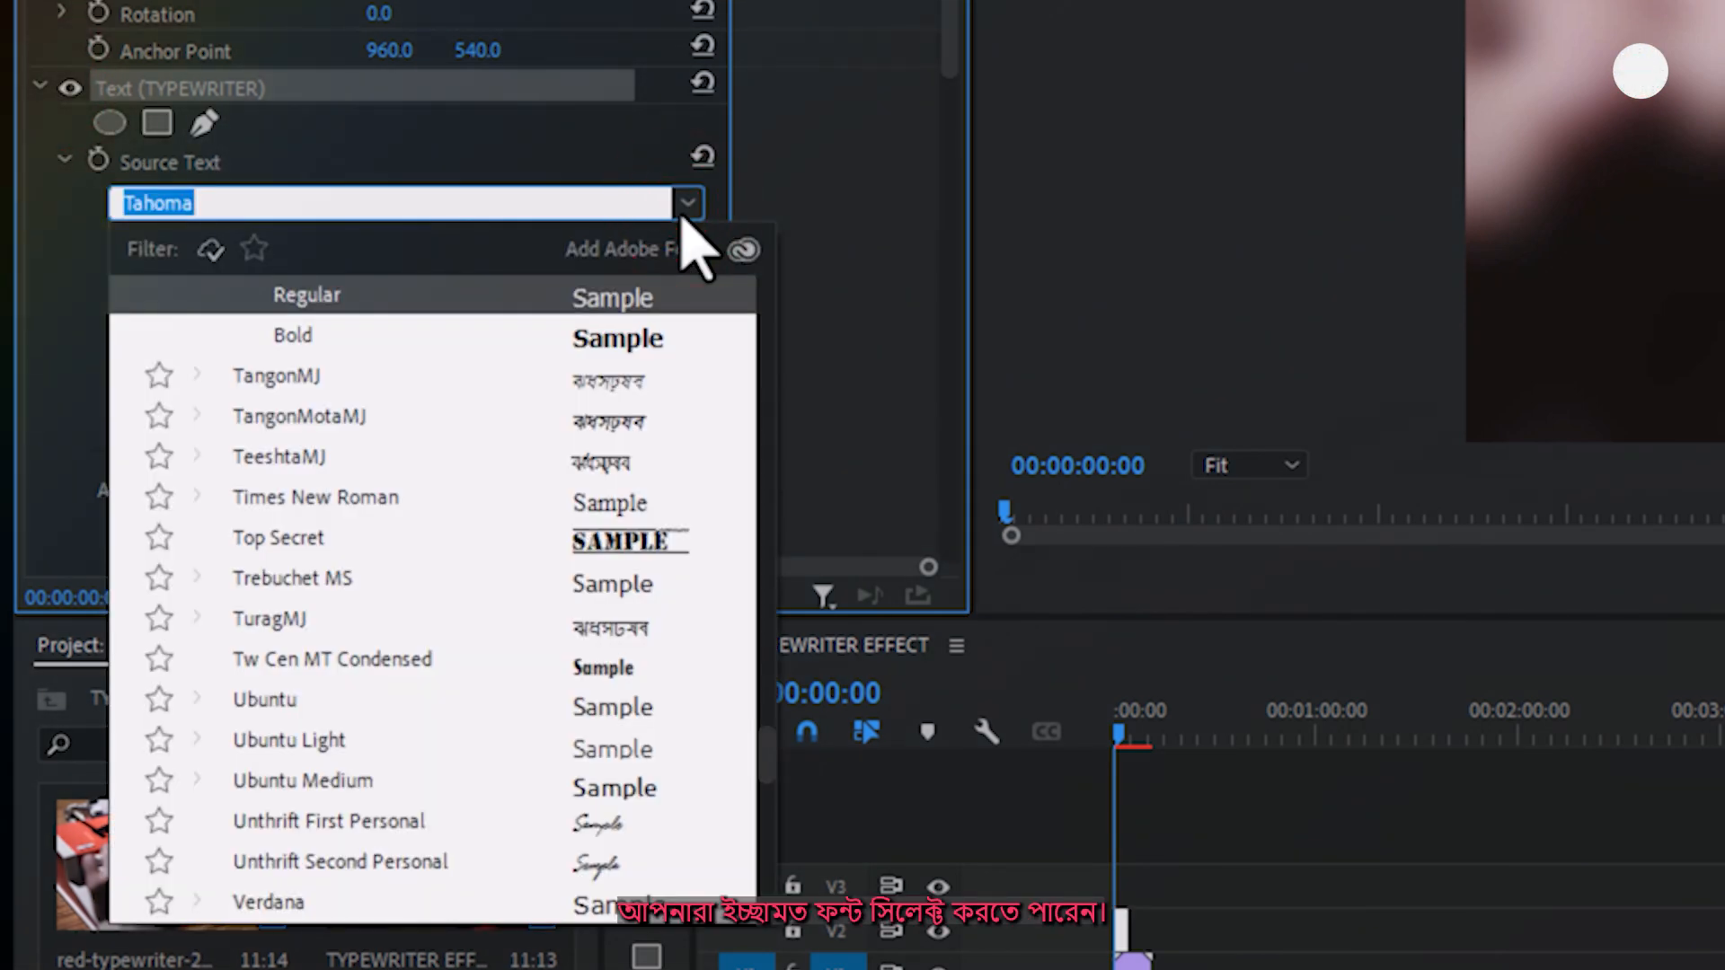
pyautogui.click(516, 201)
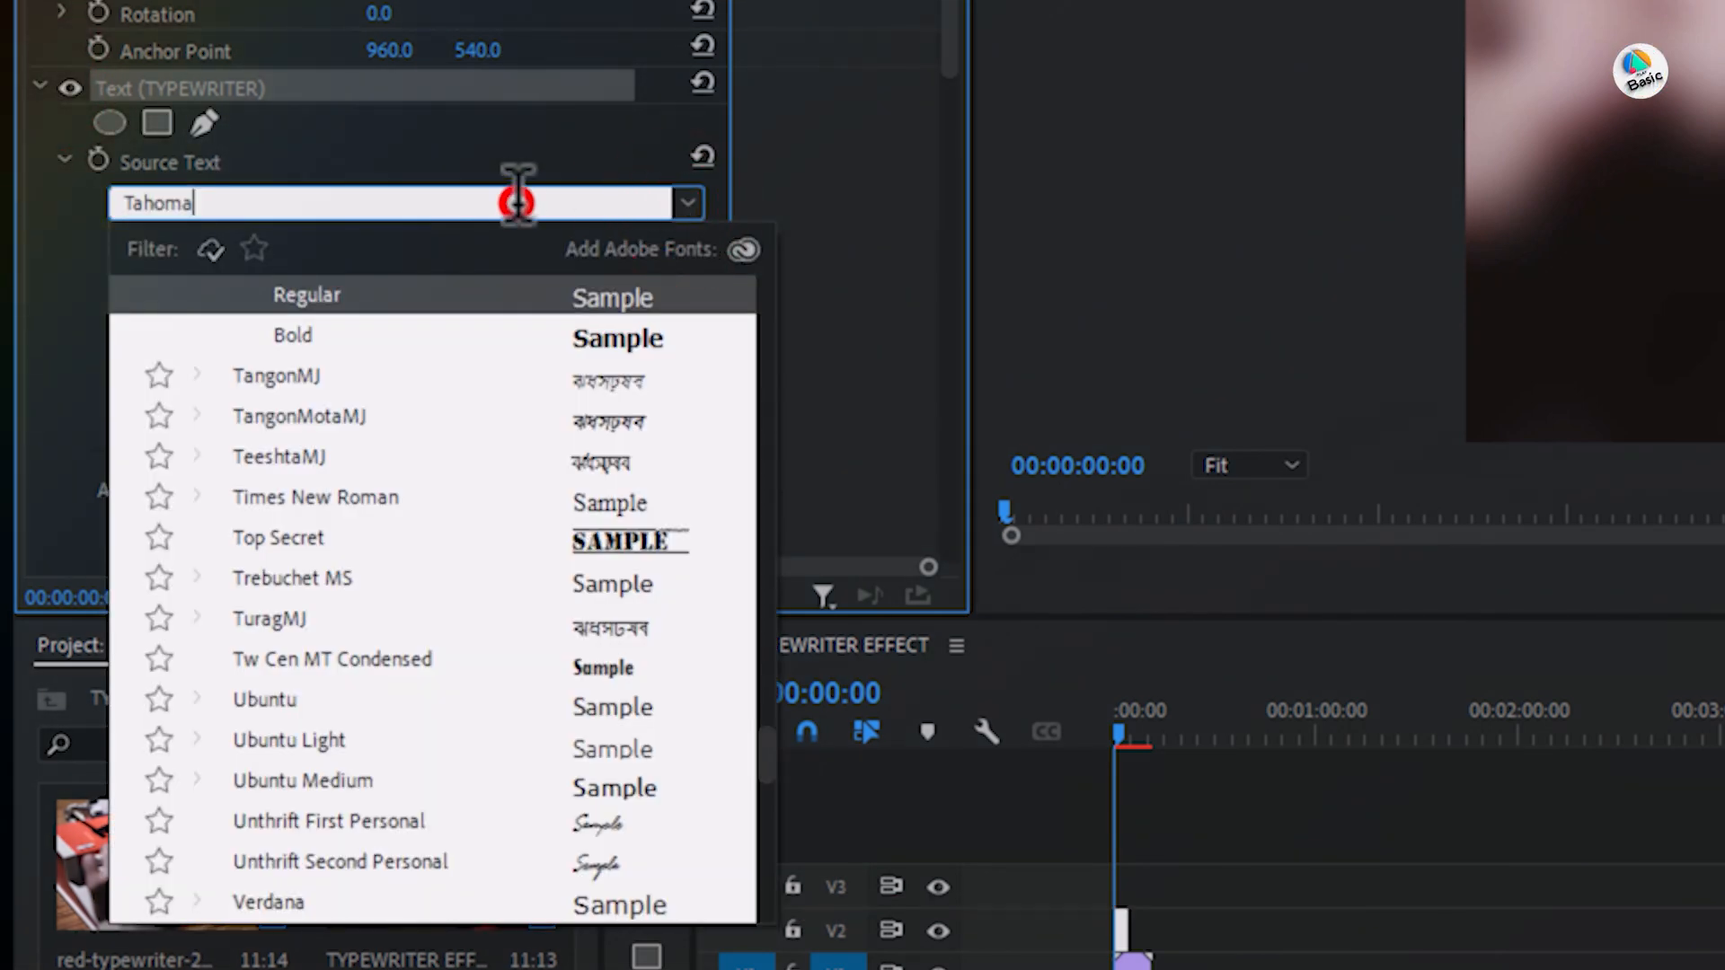
pyautogui.doubleClick(516, 201)
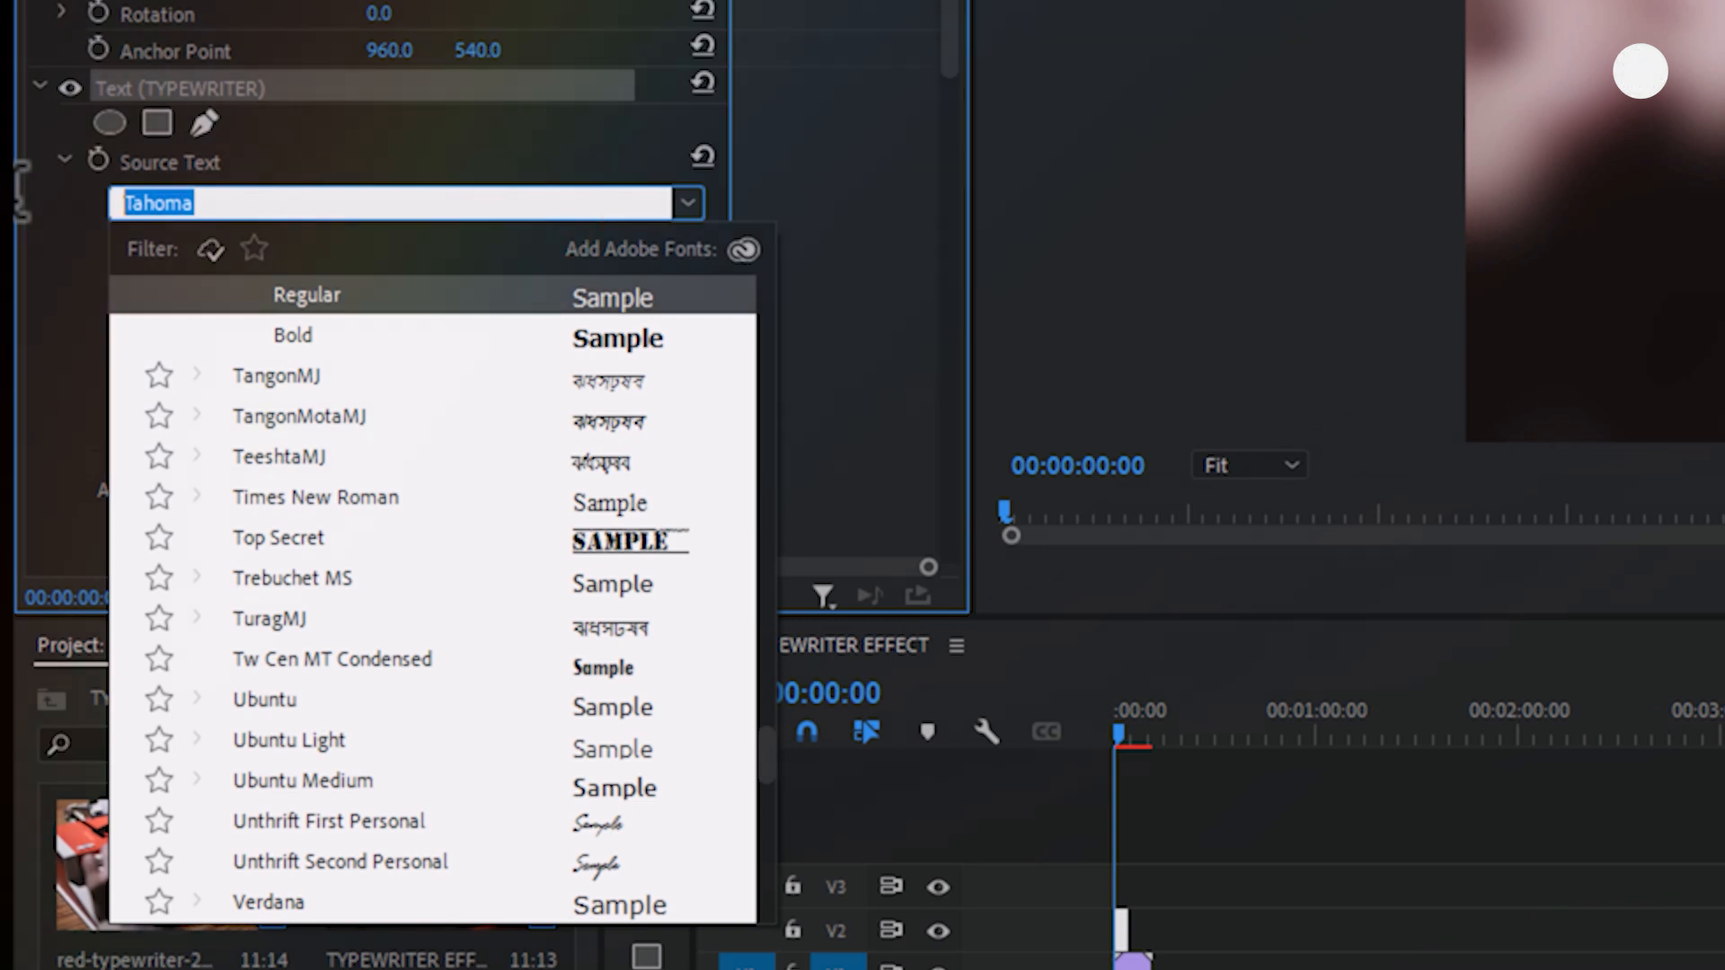
pyautogui.press('BackSpace')
pyautogui.write('IMP')
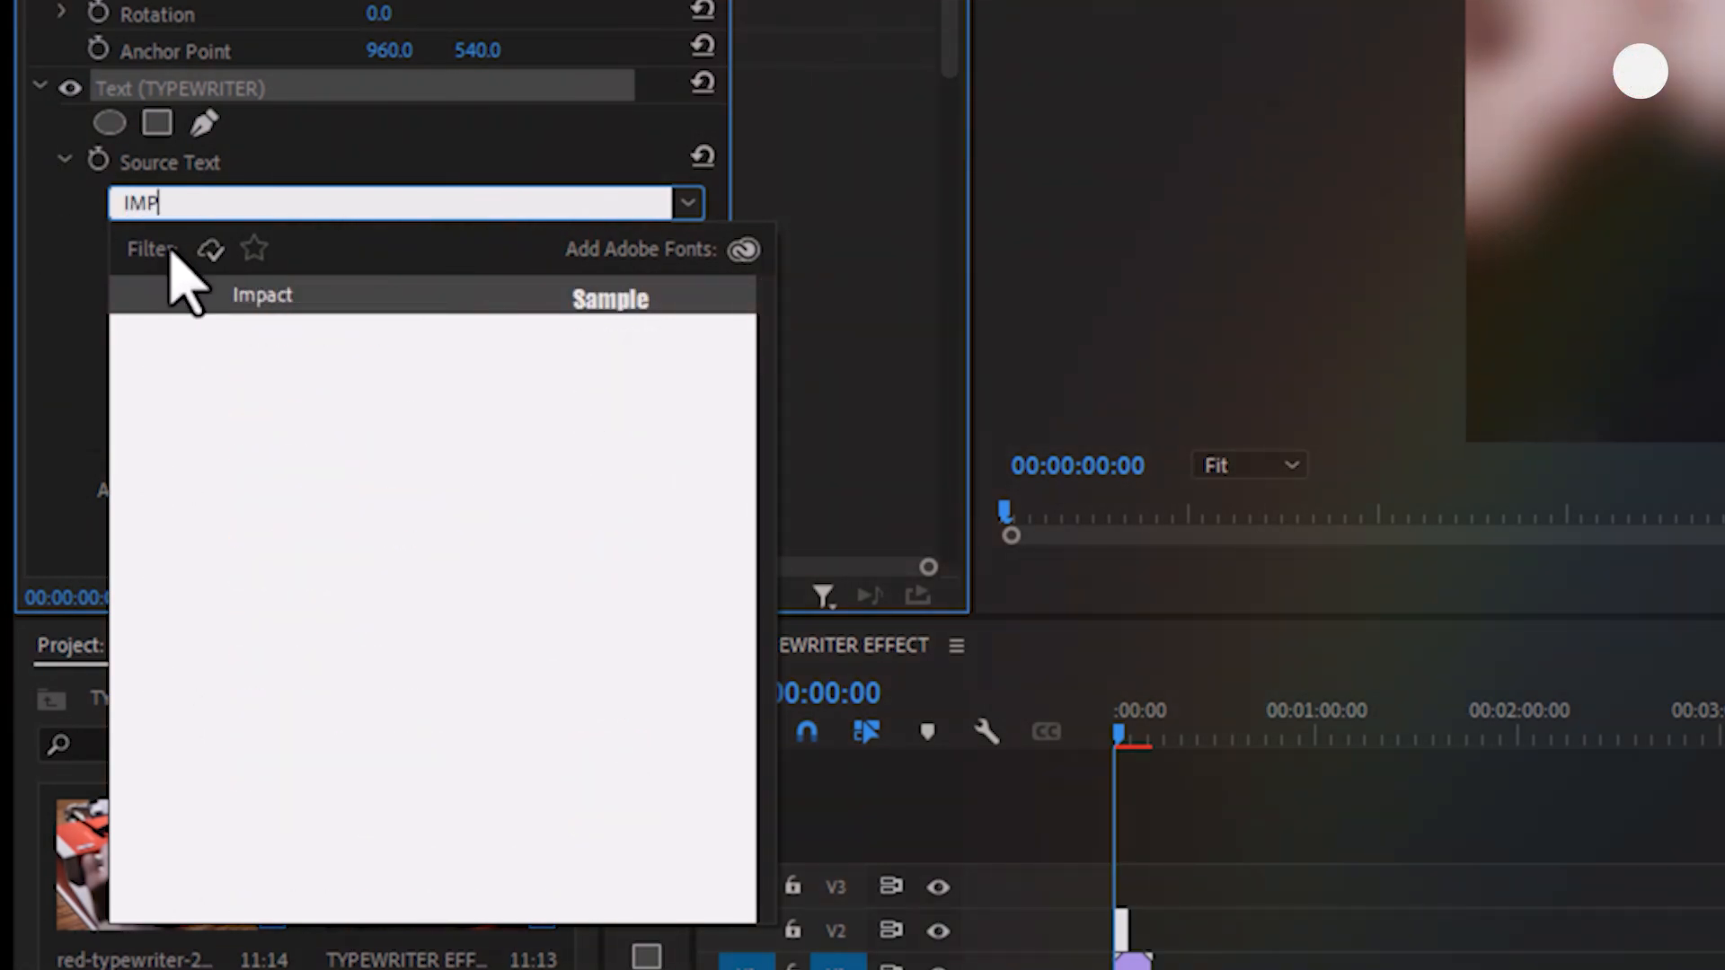
pyautogui.click(309, 295)
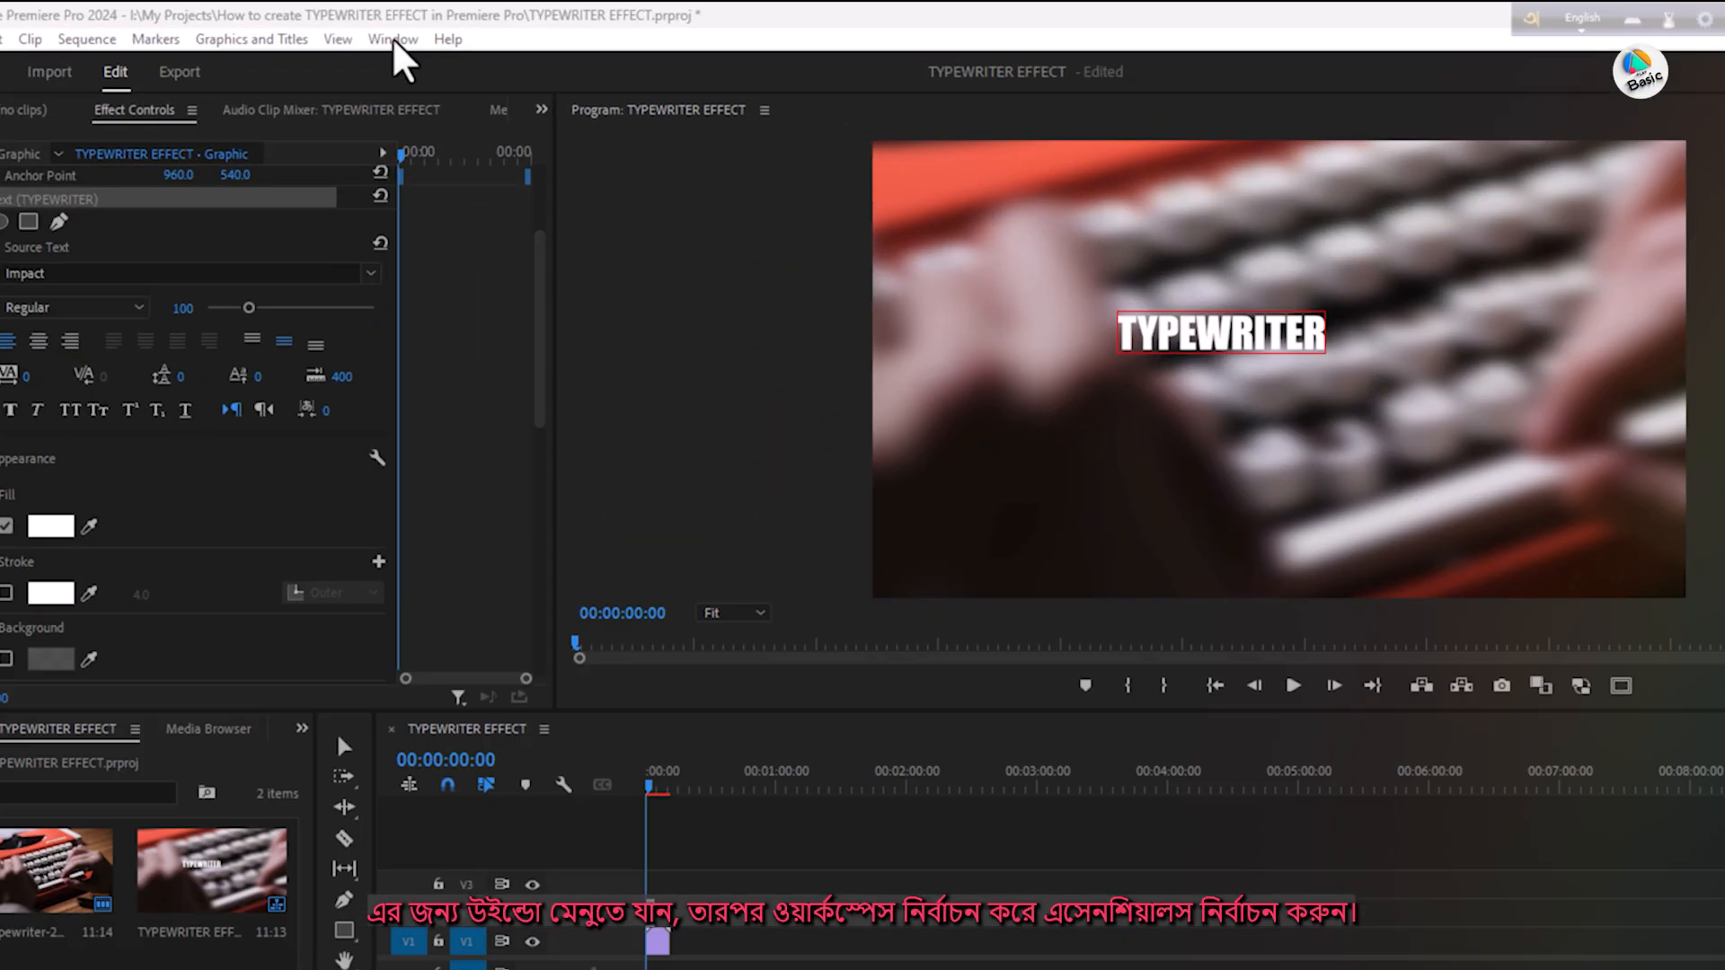
# Switch to the Essentials workspace.
pyautogui.click(362, 29)
pyautogui.moveTo(576, 108)
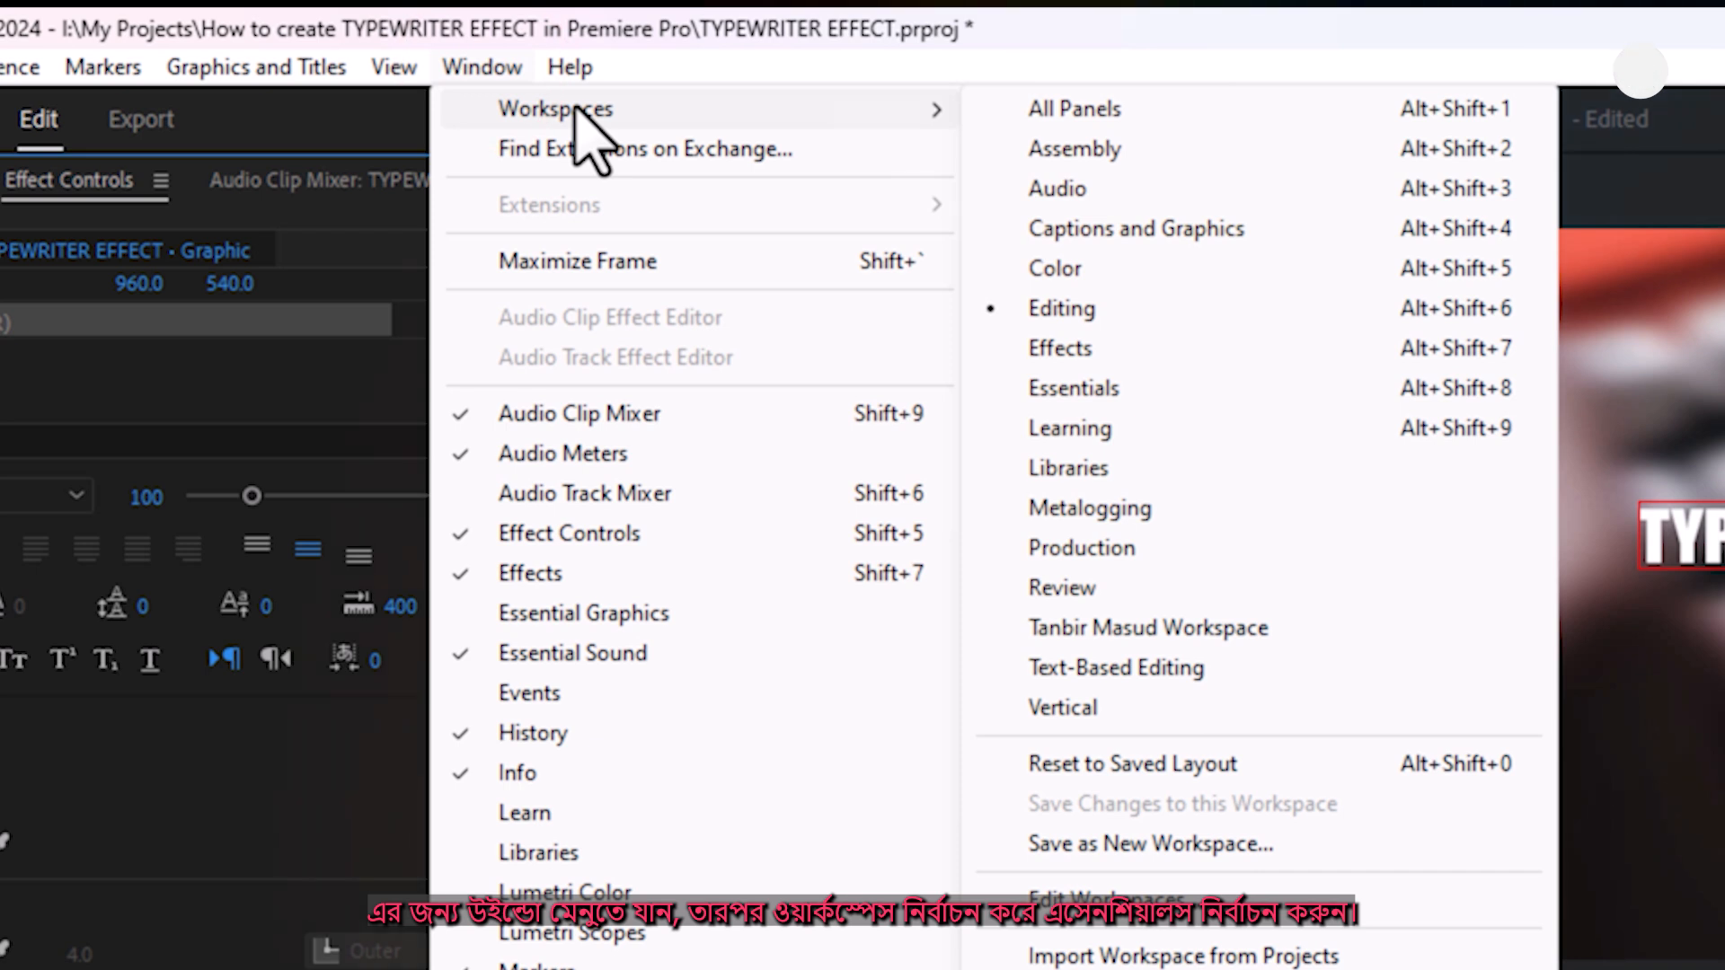
pyautogui.click(1096, 389)
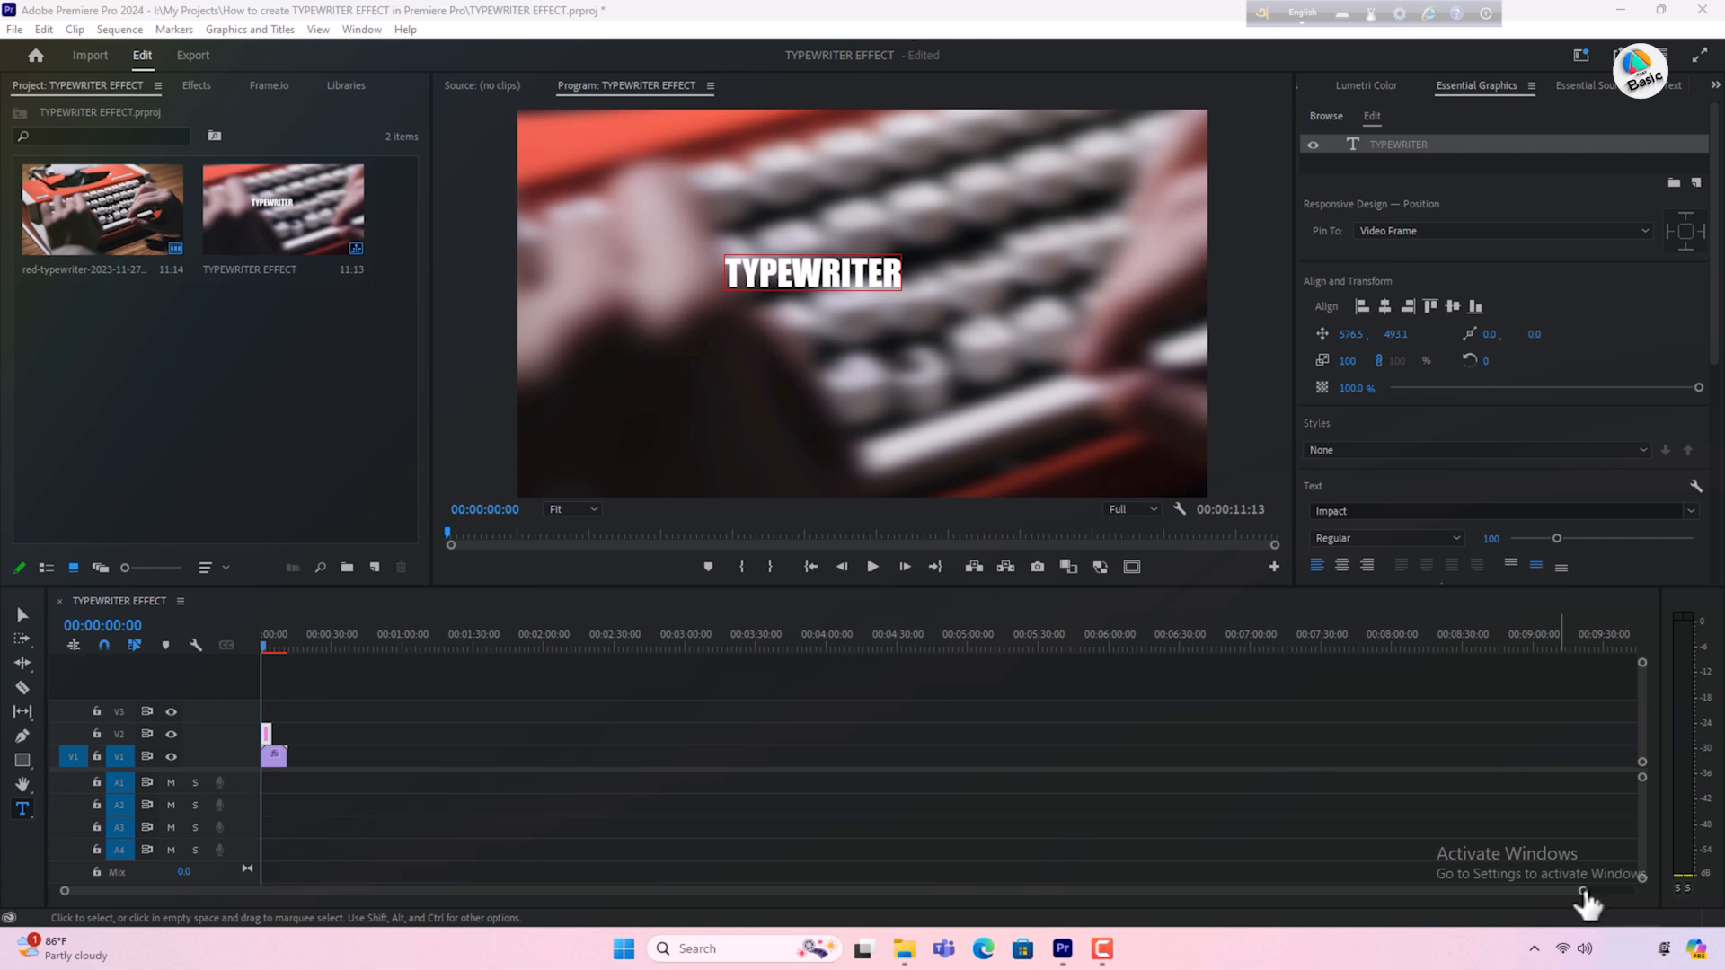
# Scale the TYPEWRITER text to 273% and move it to position 313.5, 611.1.
pyautogui.moveTo(1585, 901); pyautogui.dragTo(865, 905)
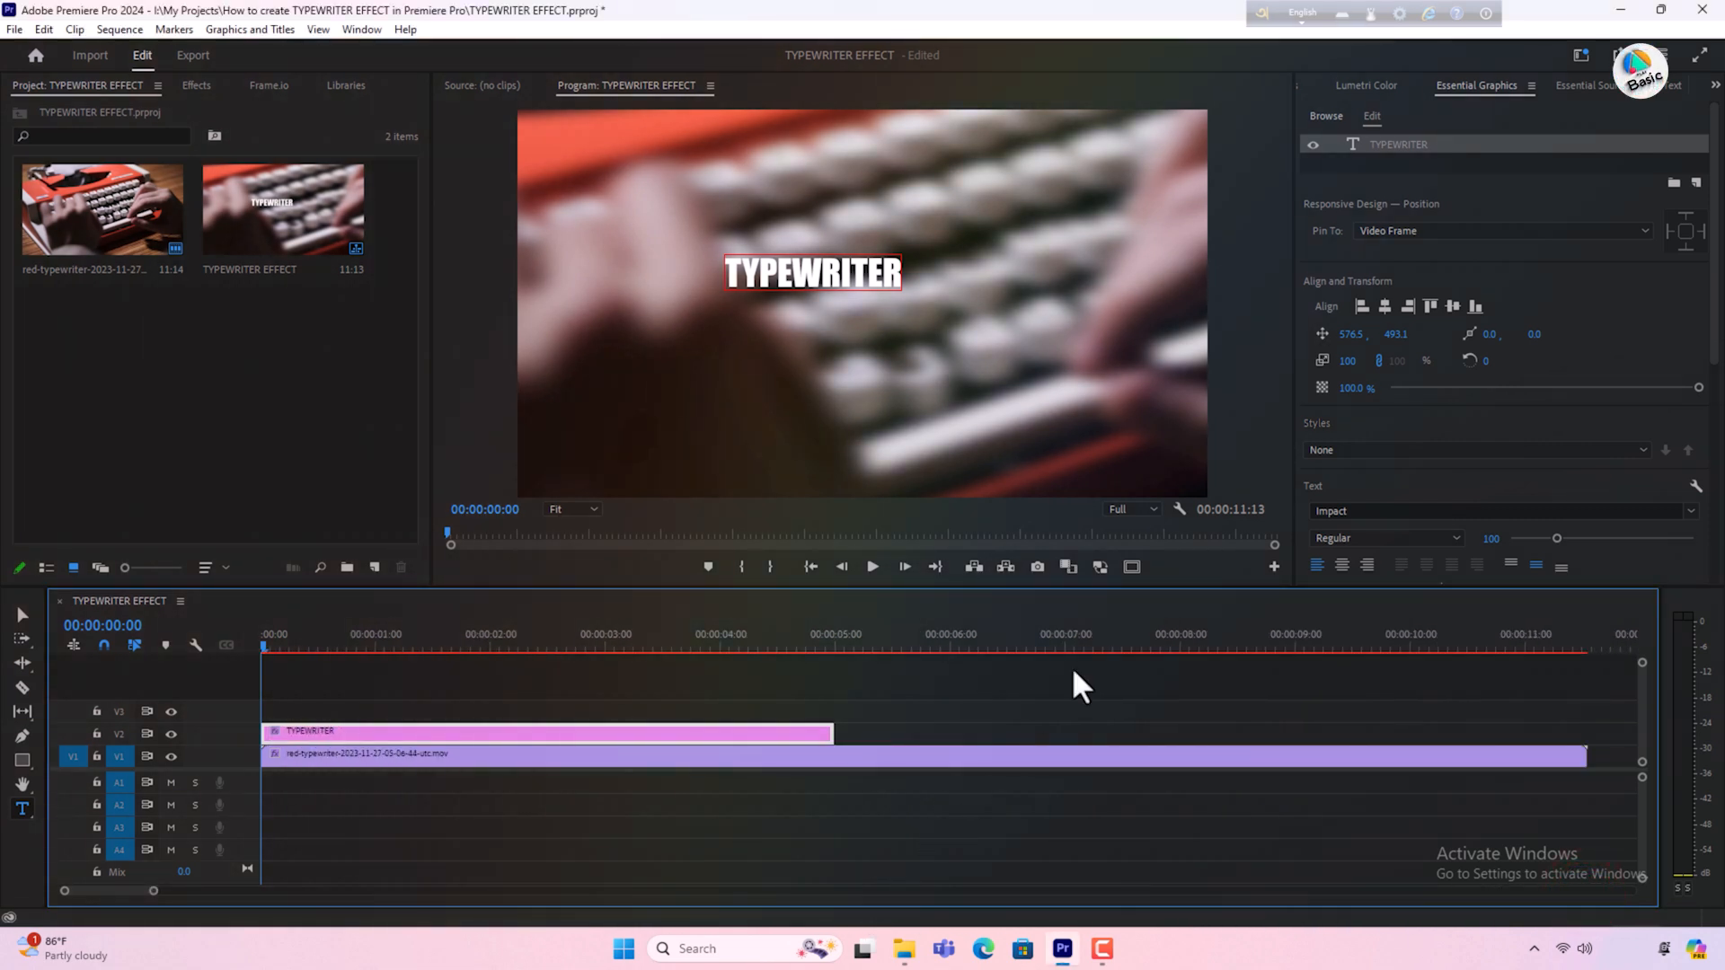
pyautogui.moveTo(1348, 362); pyautogui.dragTo(1505, 361)
pyautogui.moveTo(1352, 334); pyautogui.dragTo(1117, 334)
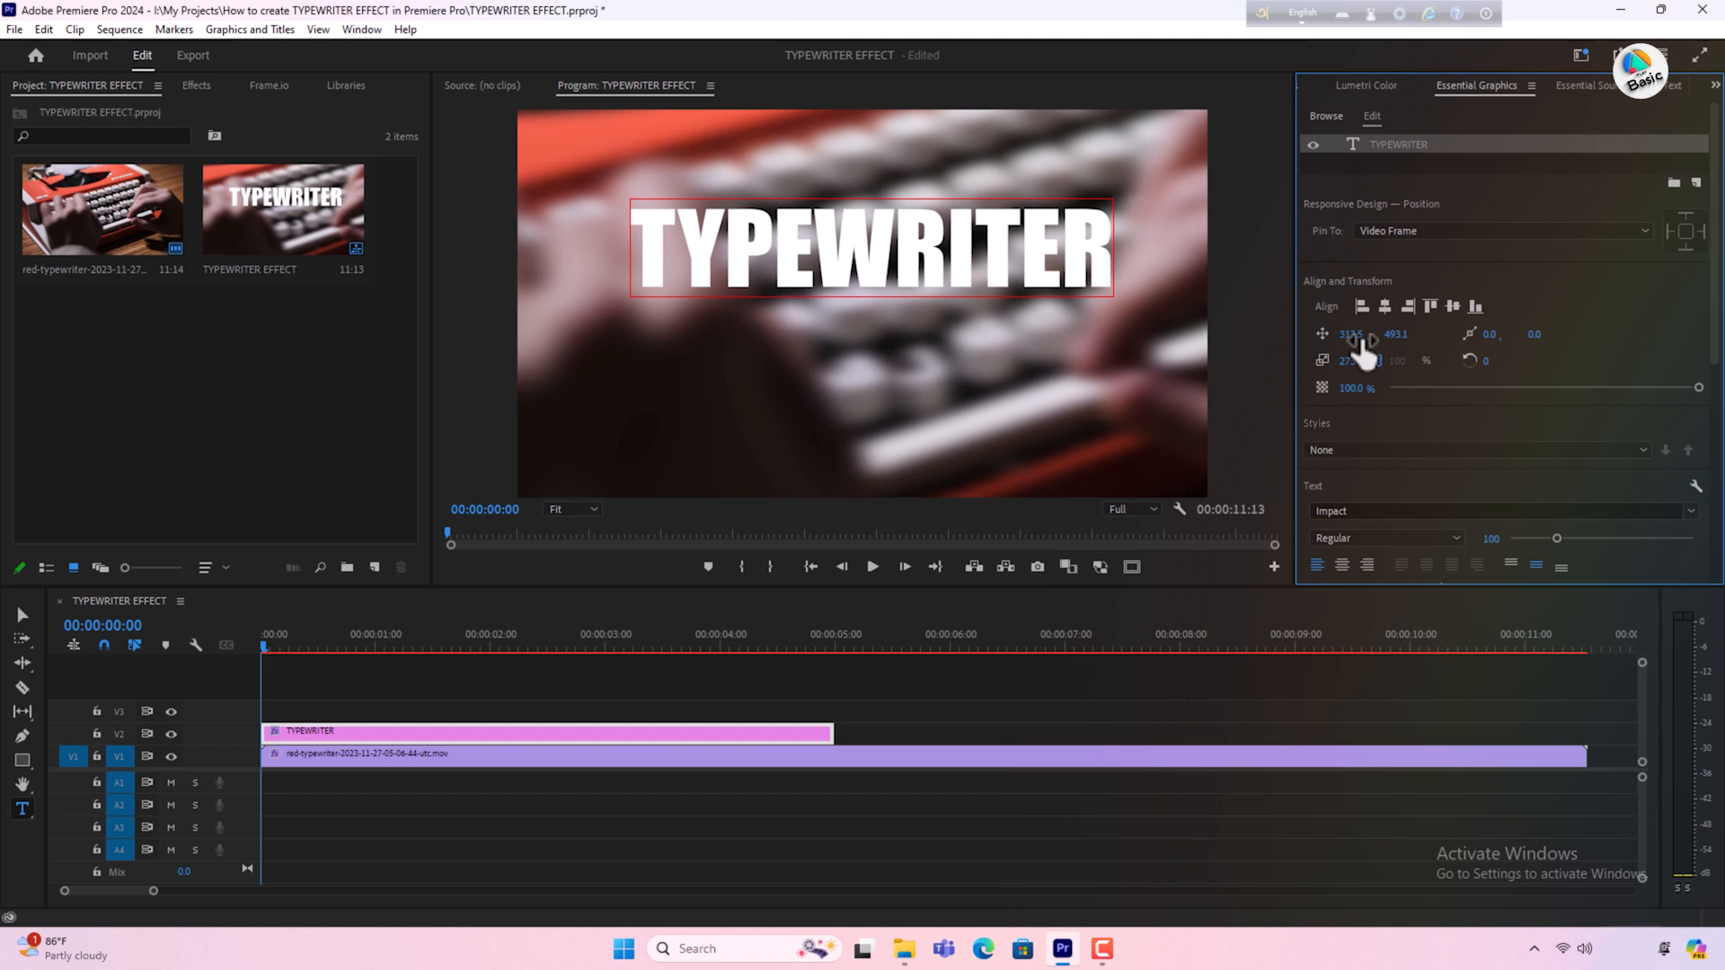
pyautogui.moveTo(1394, 334); pyautogui.dragTo(1516, 357)
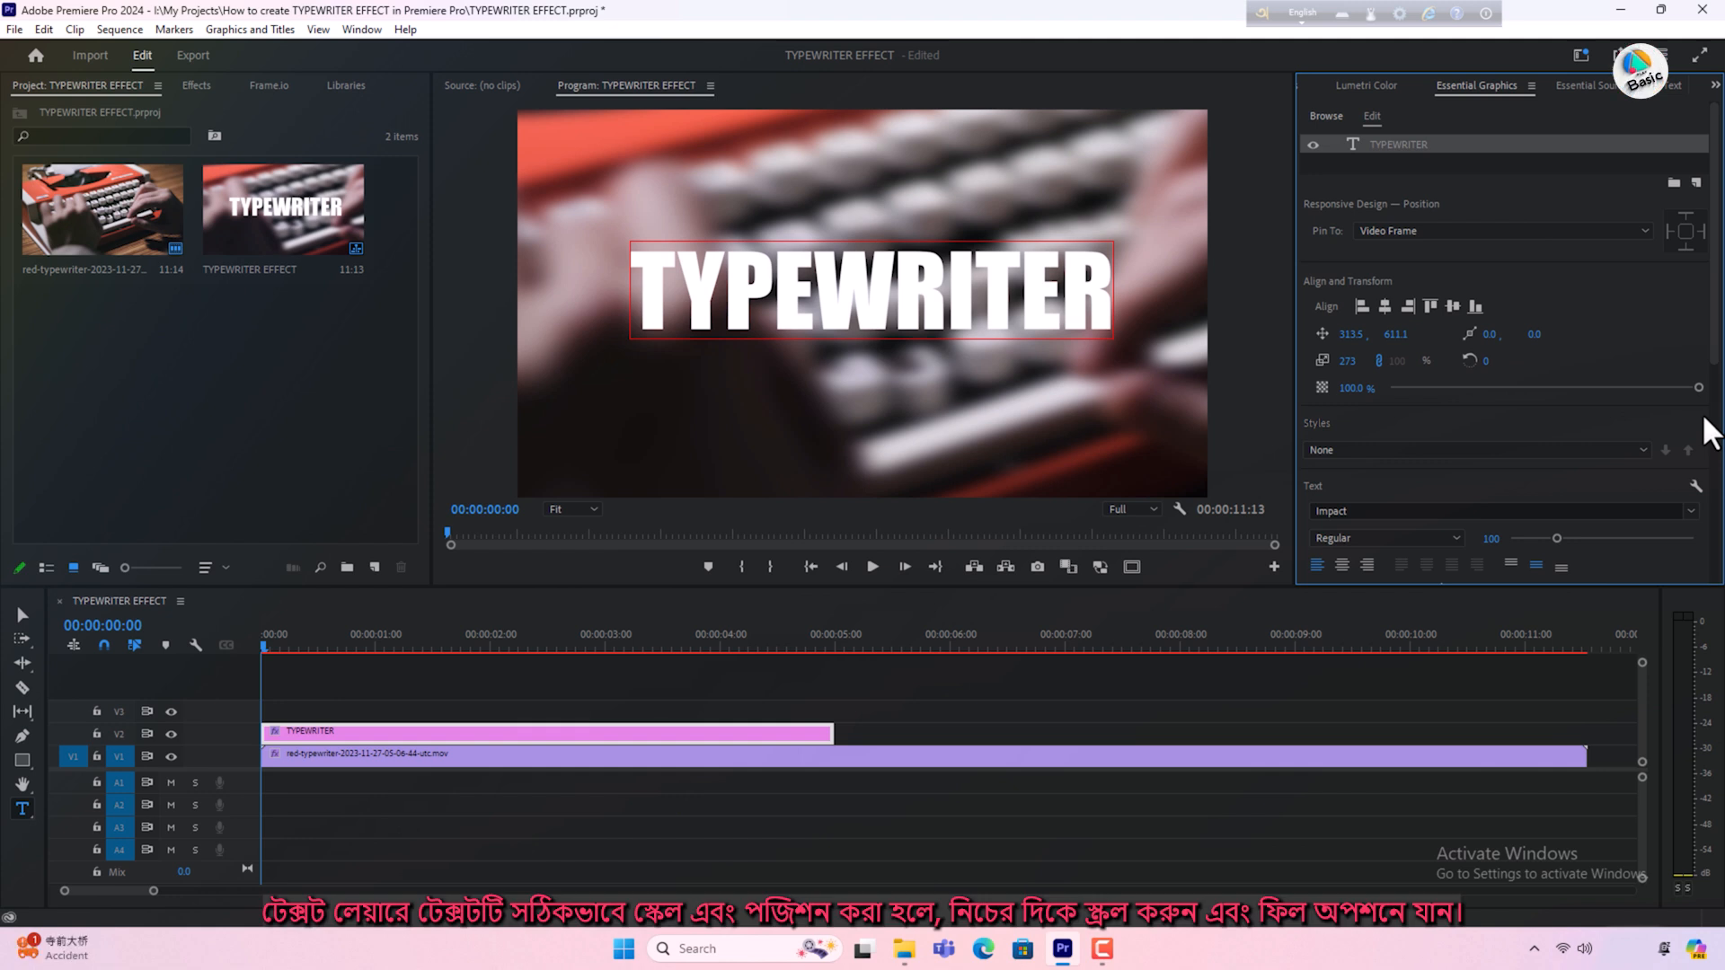
# Change the TYPEWRITER text's fill to solid cyan, hex 04E9FD.
pyautogui.scroll(-5, 1711, 296)
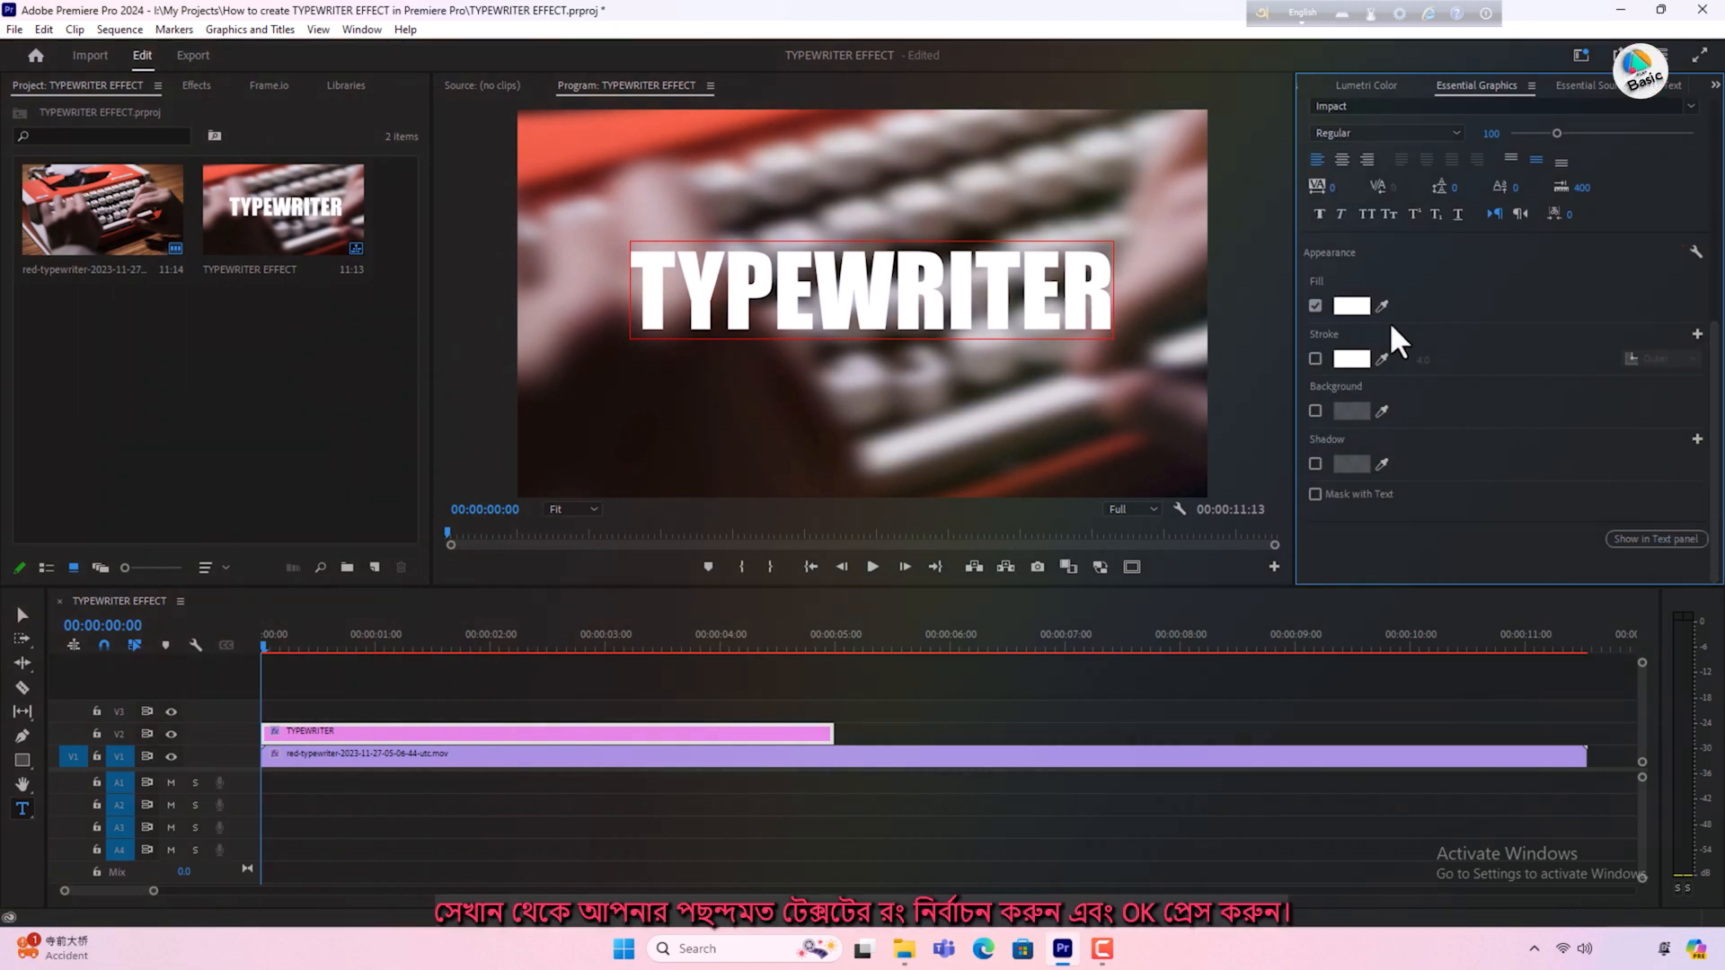
pyautogui.click(1360, 305)
pyautogui.click(870, 591)
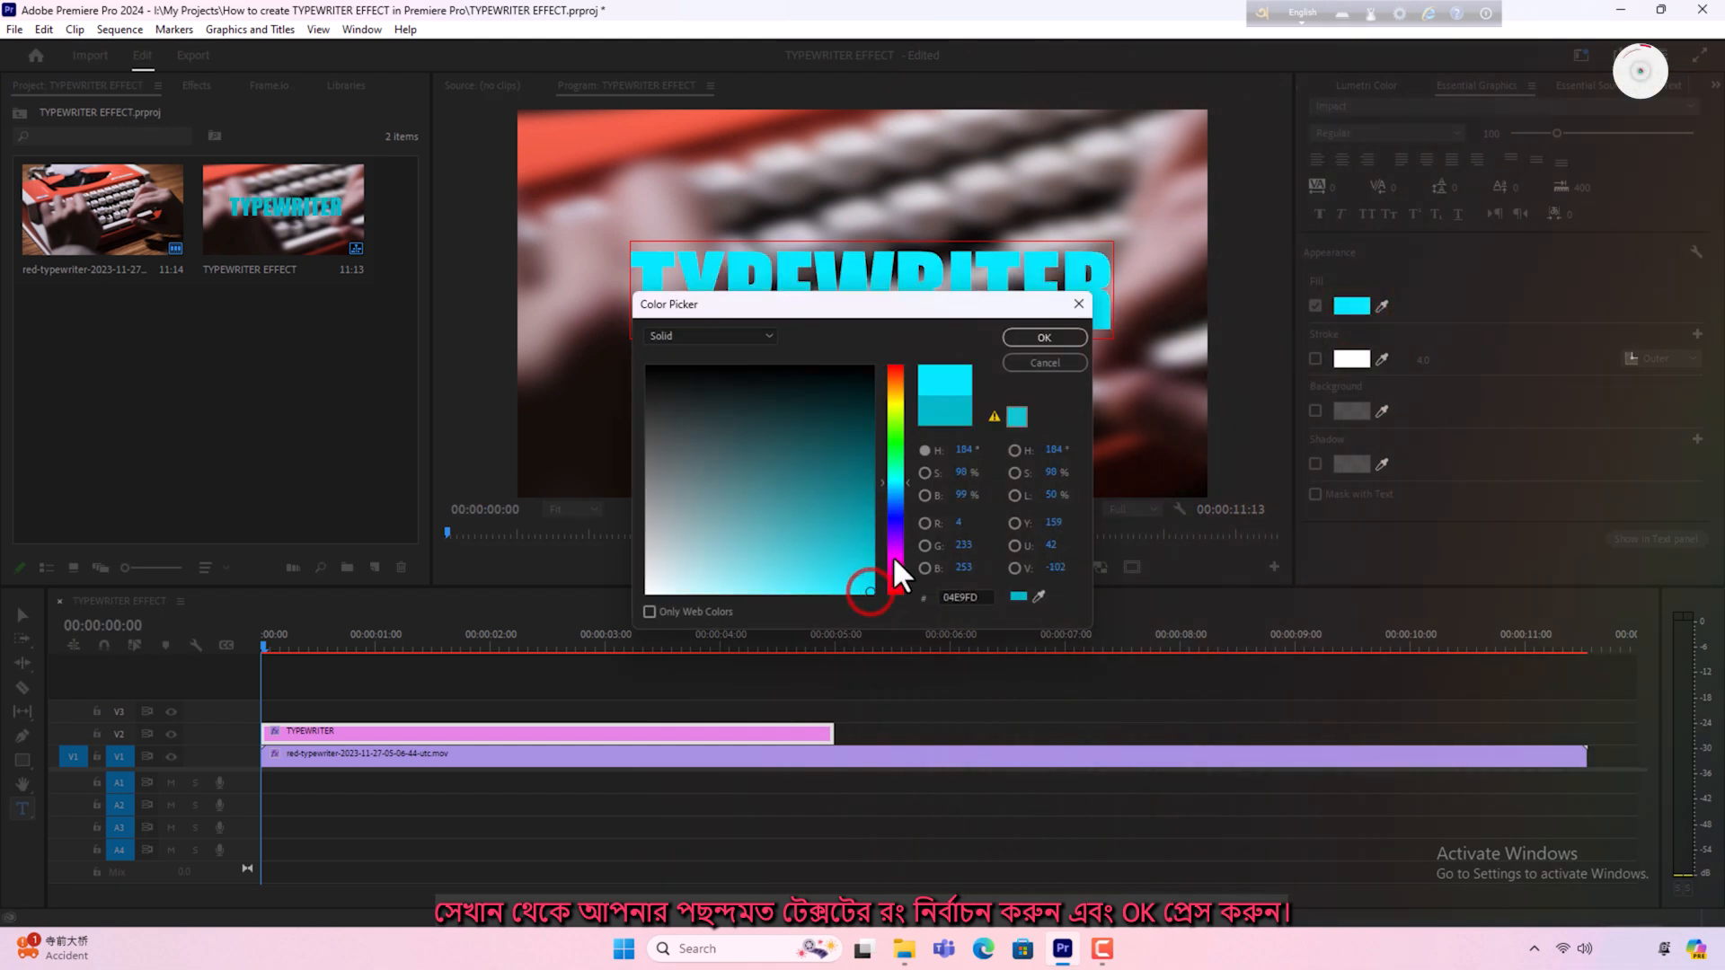
pyautogui.click(1043, 337)
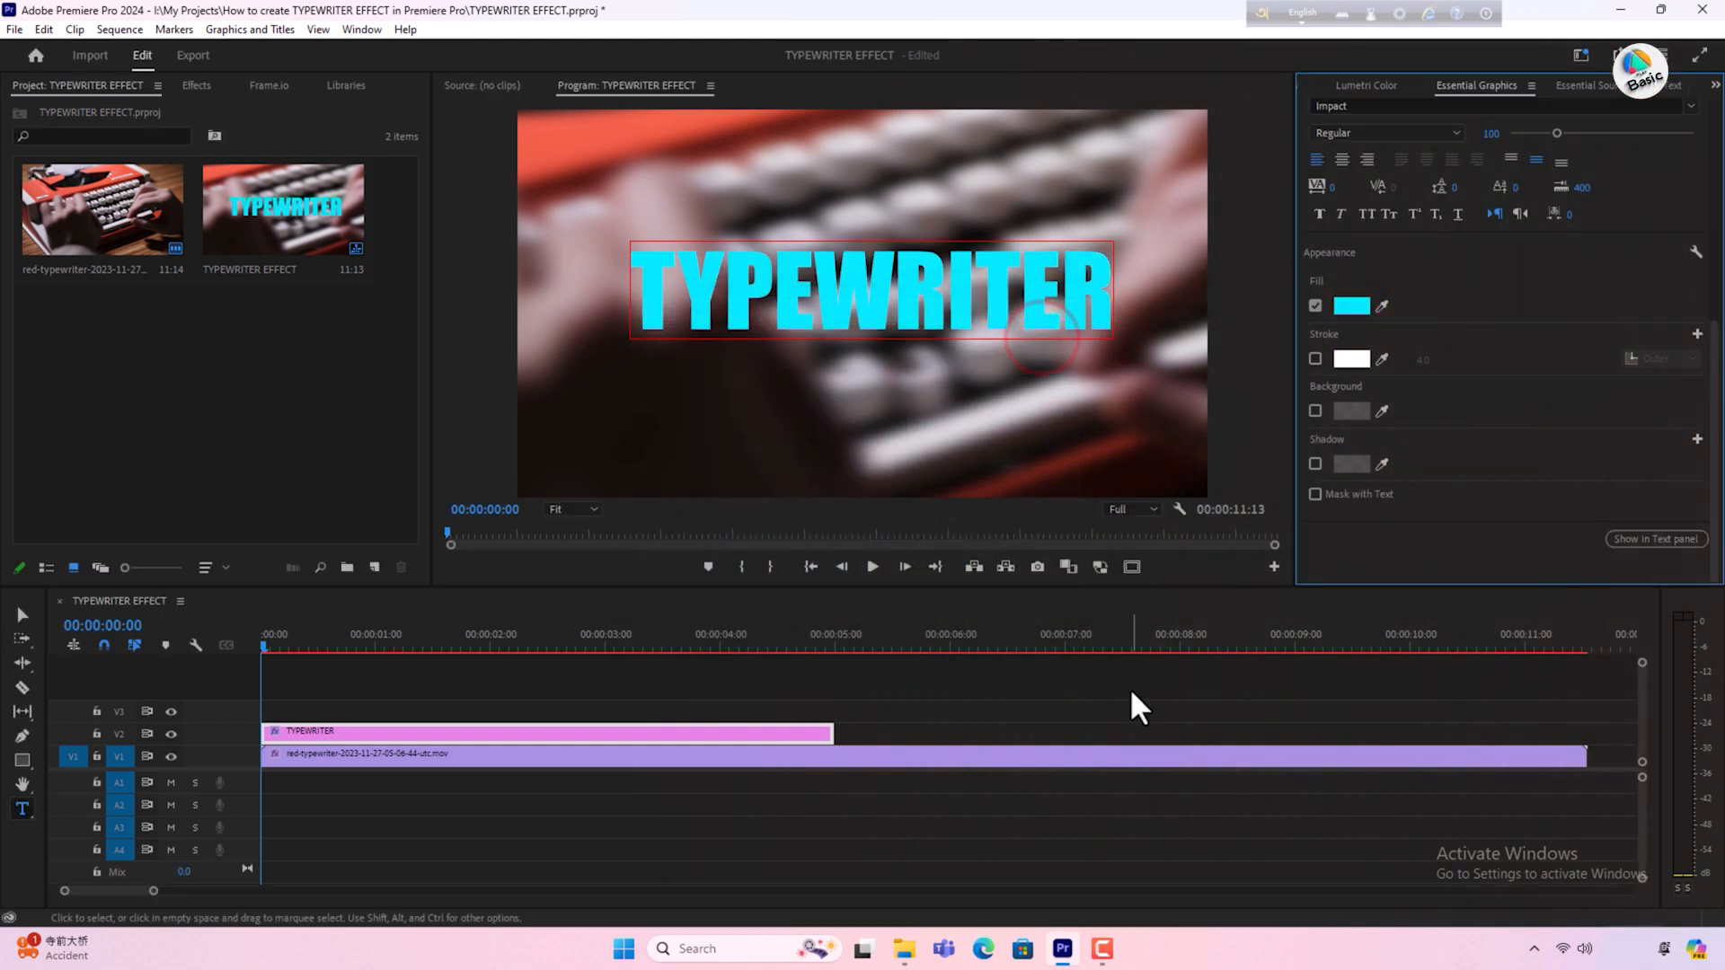
# Set the TYPEWRITER text's tracking to 113 and shift the text to position 161.5, 616.1.
pyautogui.scroll(2, 1709, 384)
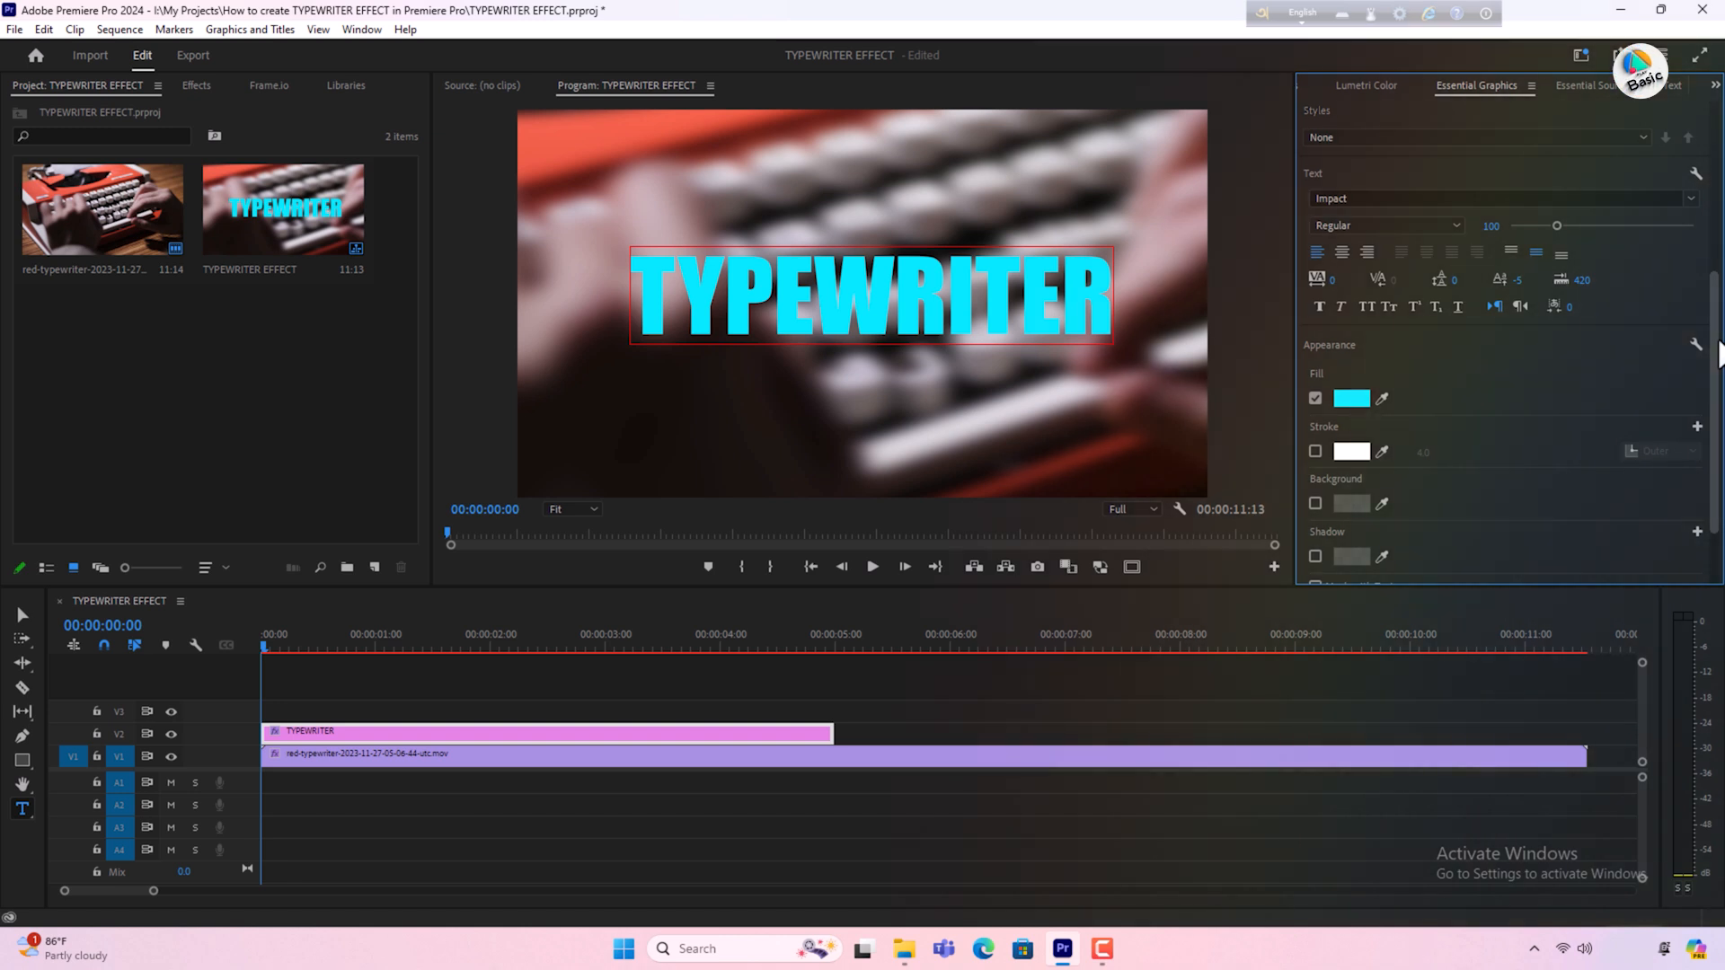
pyautogui.click(1329, 281)
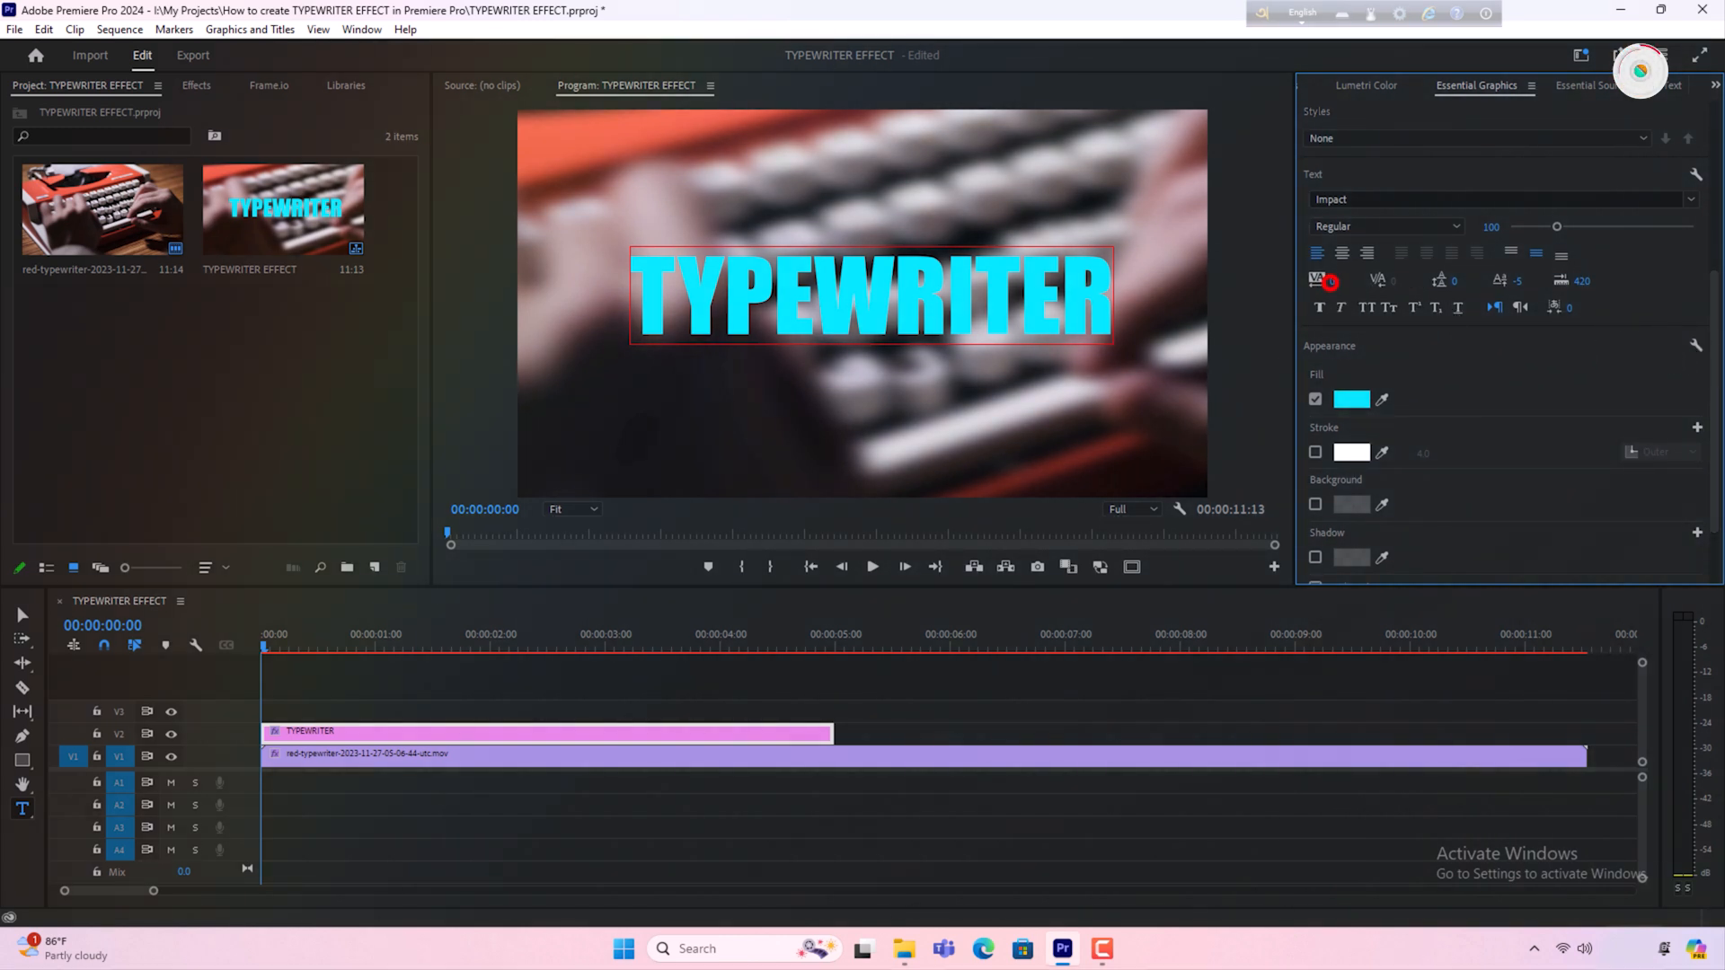
pyautogui.moveTo(1329, 282); pyautogui.dragTo(1431, 281)
pyautogui.scroll(2, 1440, 290)
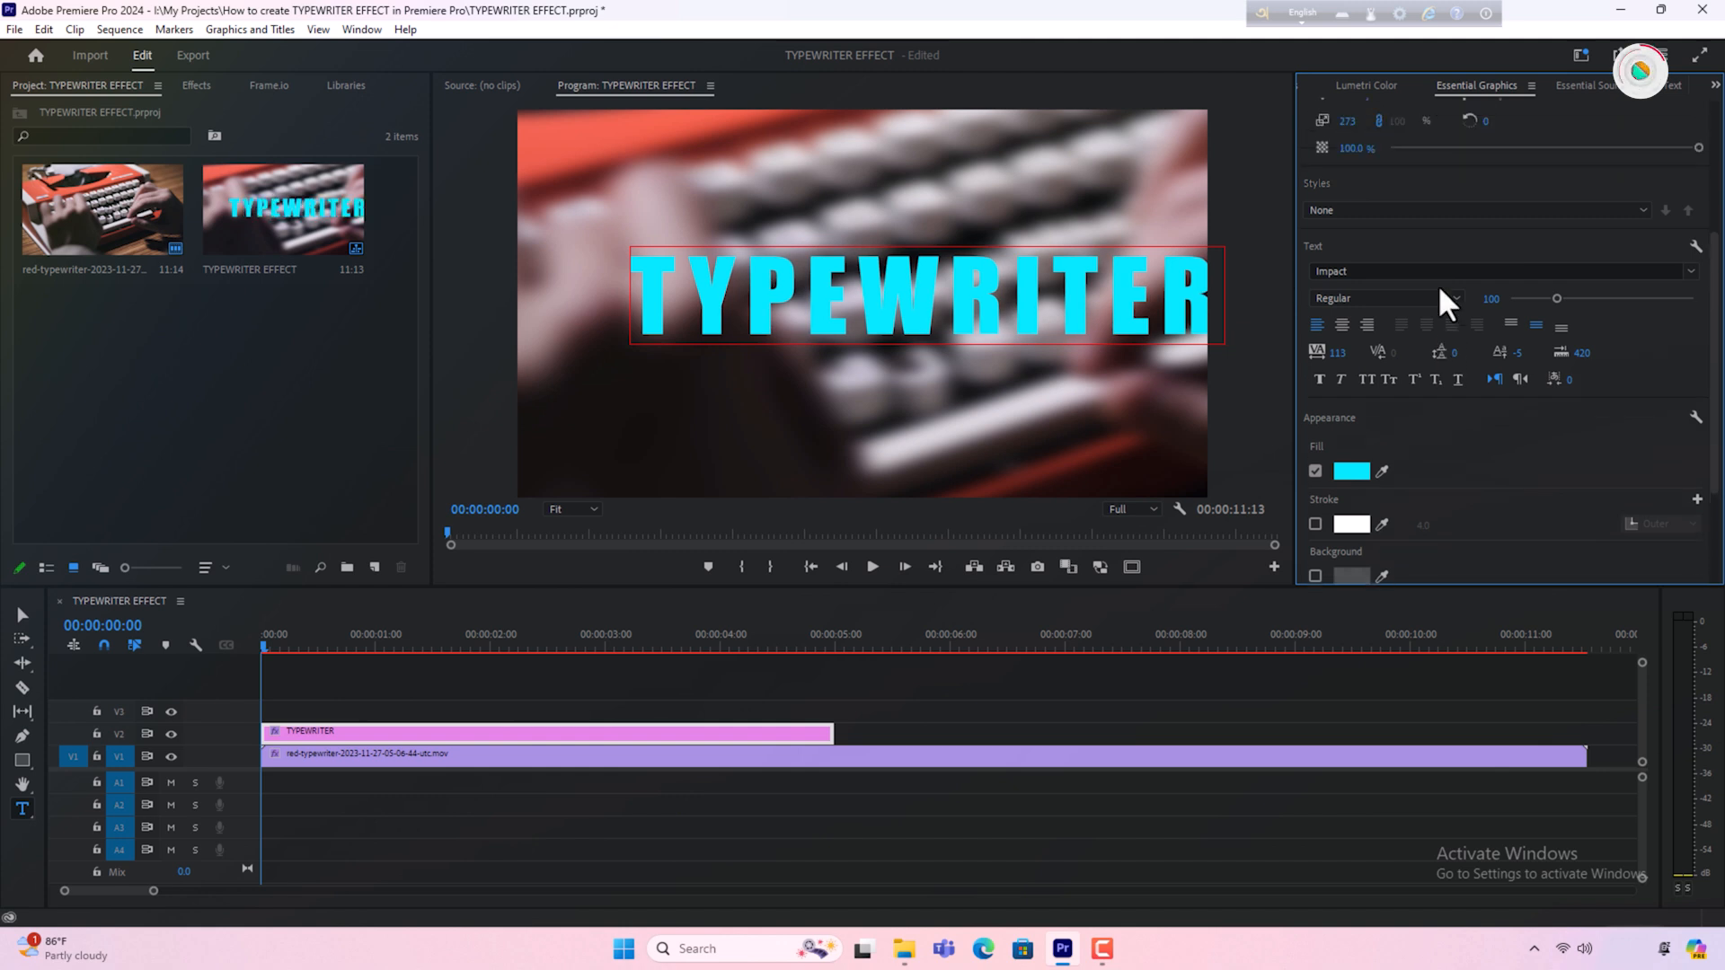
pyautogui.scroll(2, 1440, 290)
pyautogui.moveTo(1347, 219); pyautogui.dragTo(1213, 219)
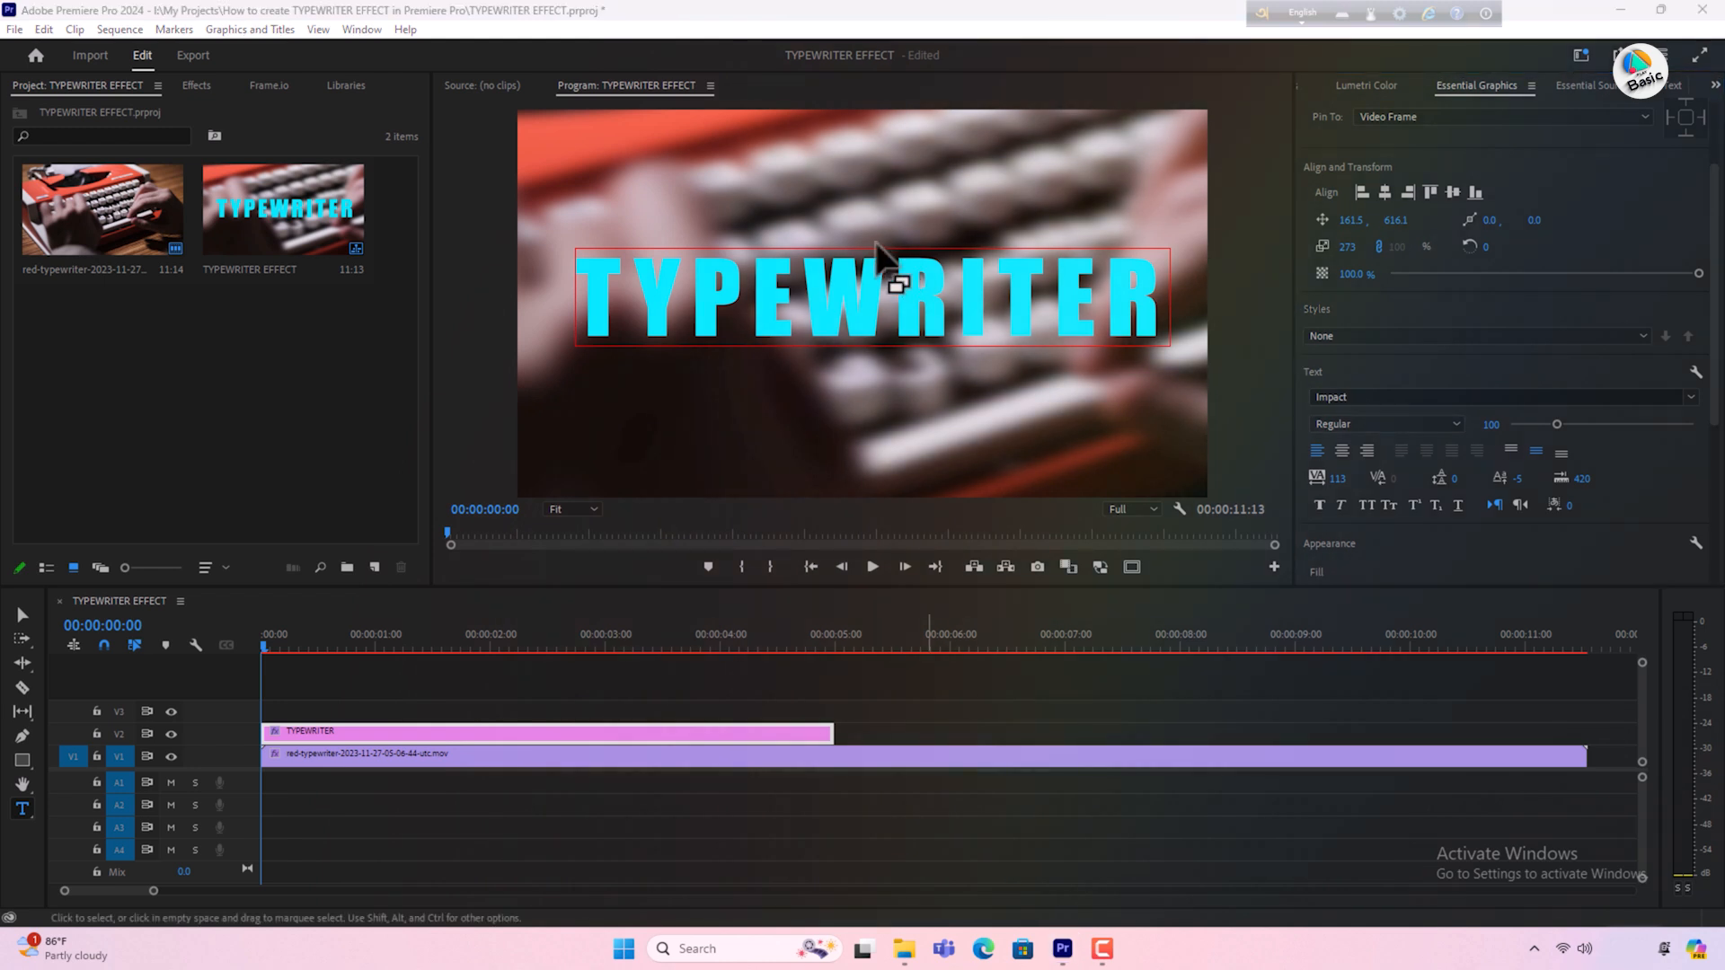
# Search the effects for CROP and apply the Crop effect to the TYPEWRITER clip on V2.
pyautogui.click(196, 85)
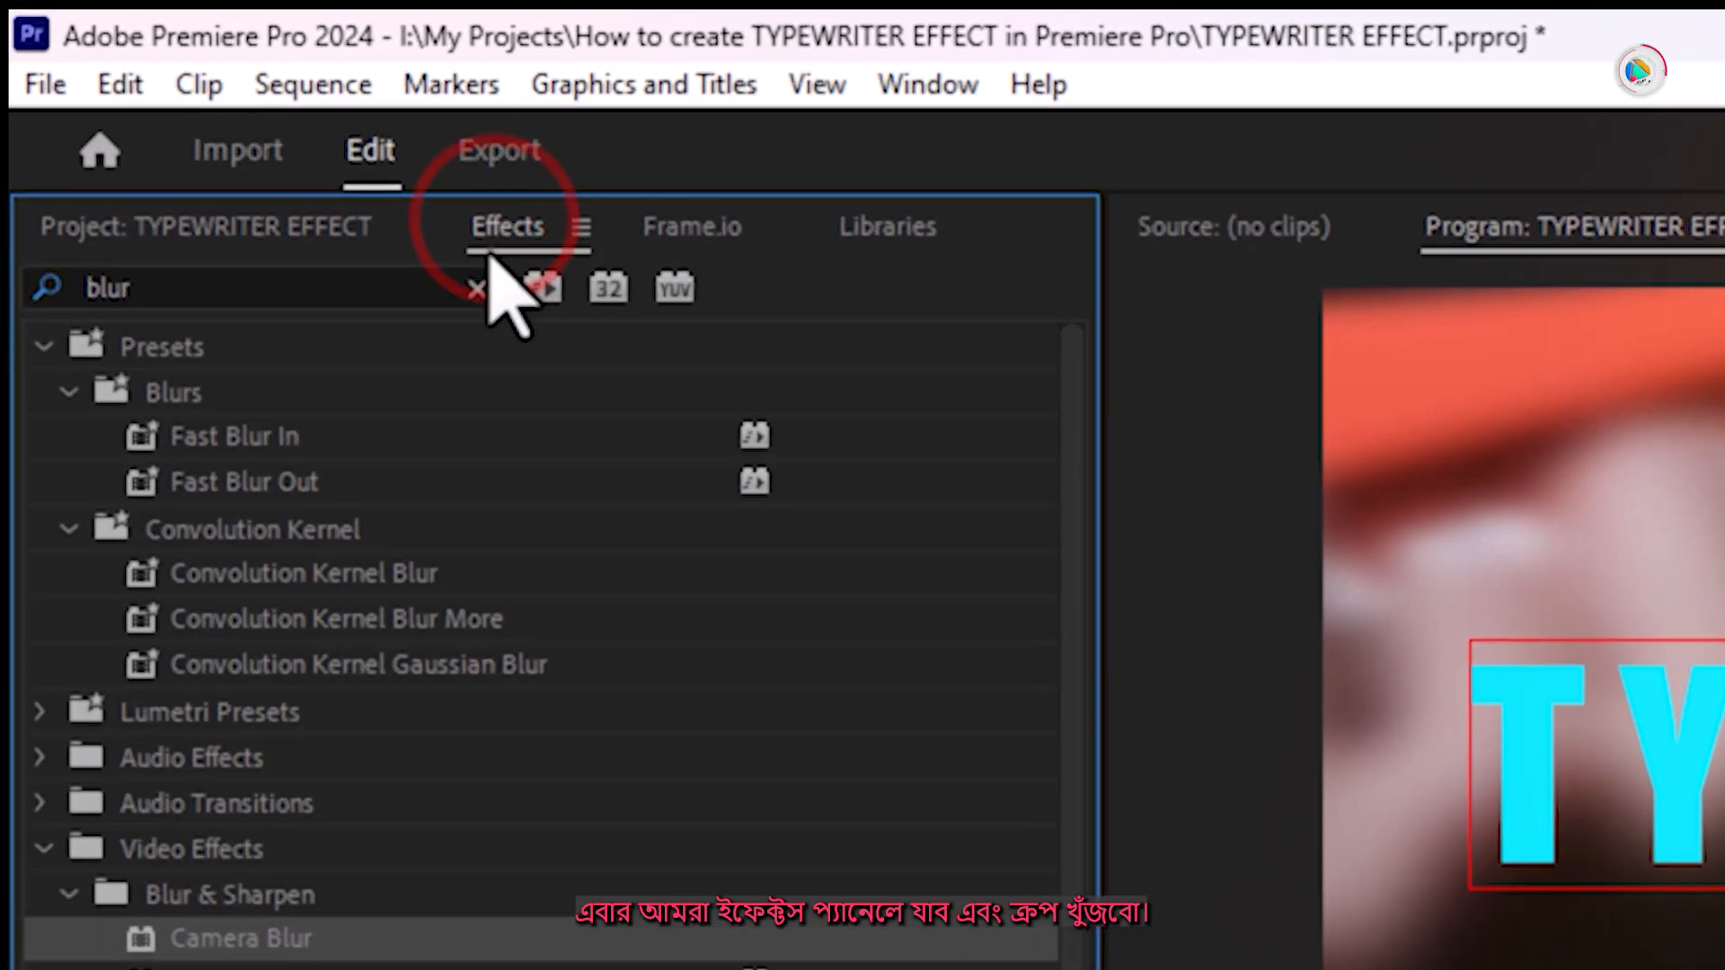
pyautogui.click(476, 289)
pyautogui.click(388, 278)
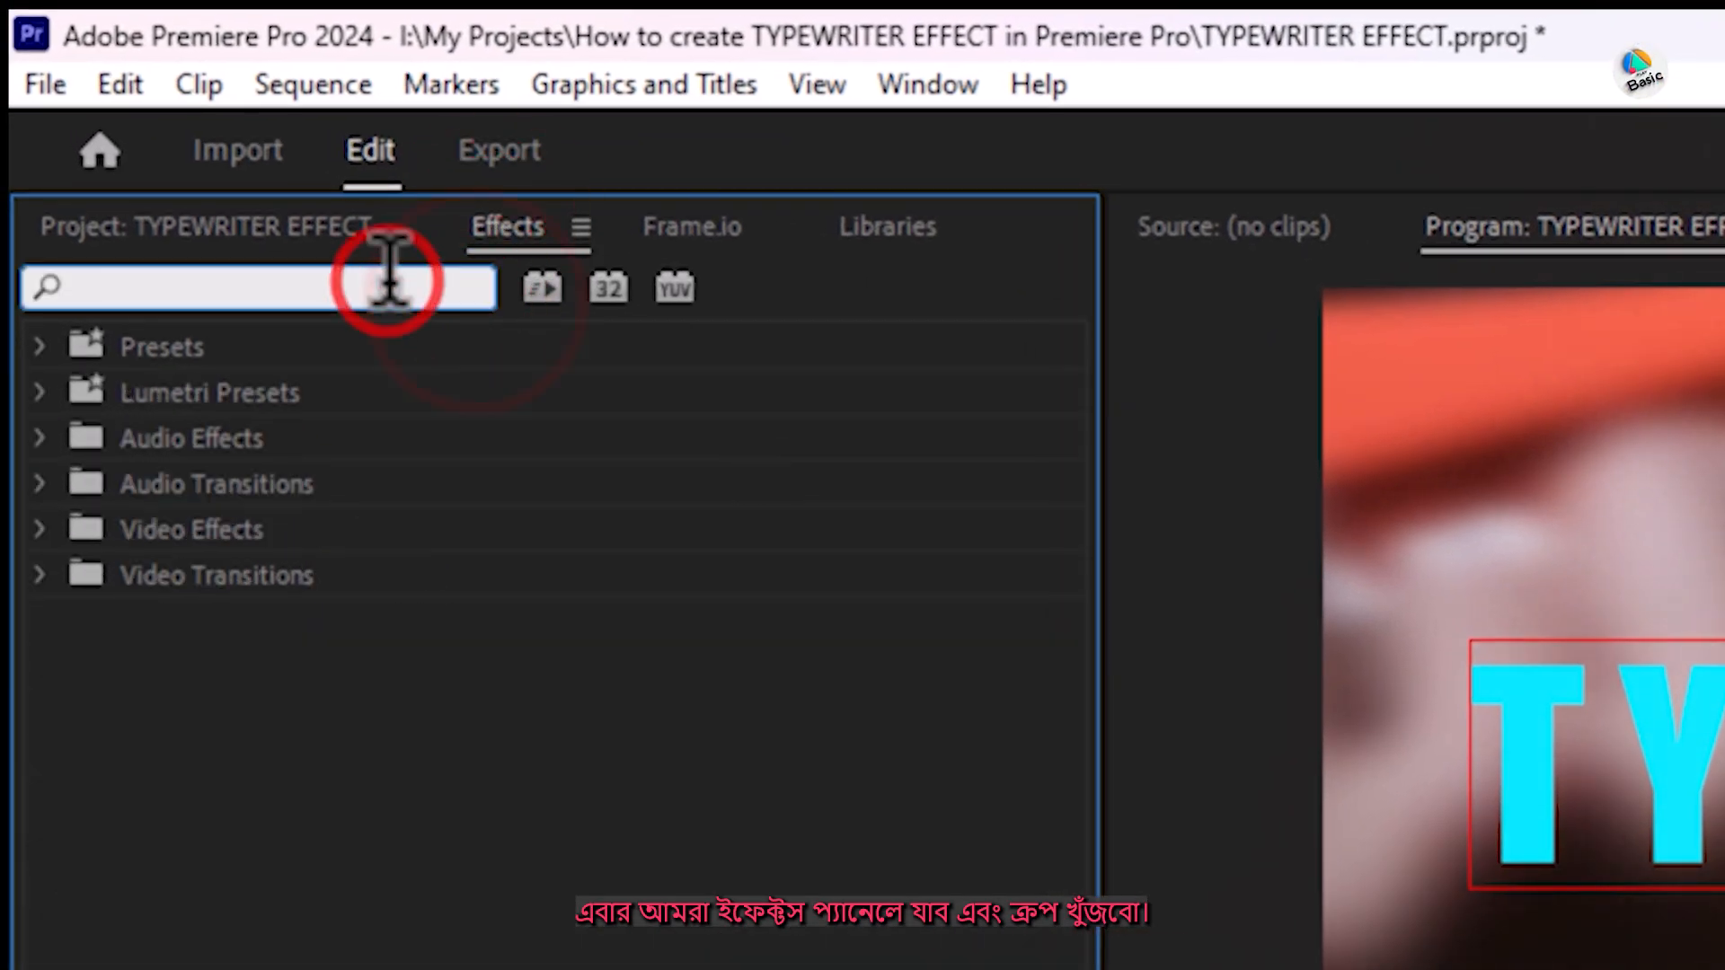
pyautogui.write('CROP')
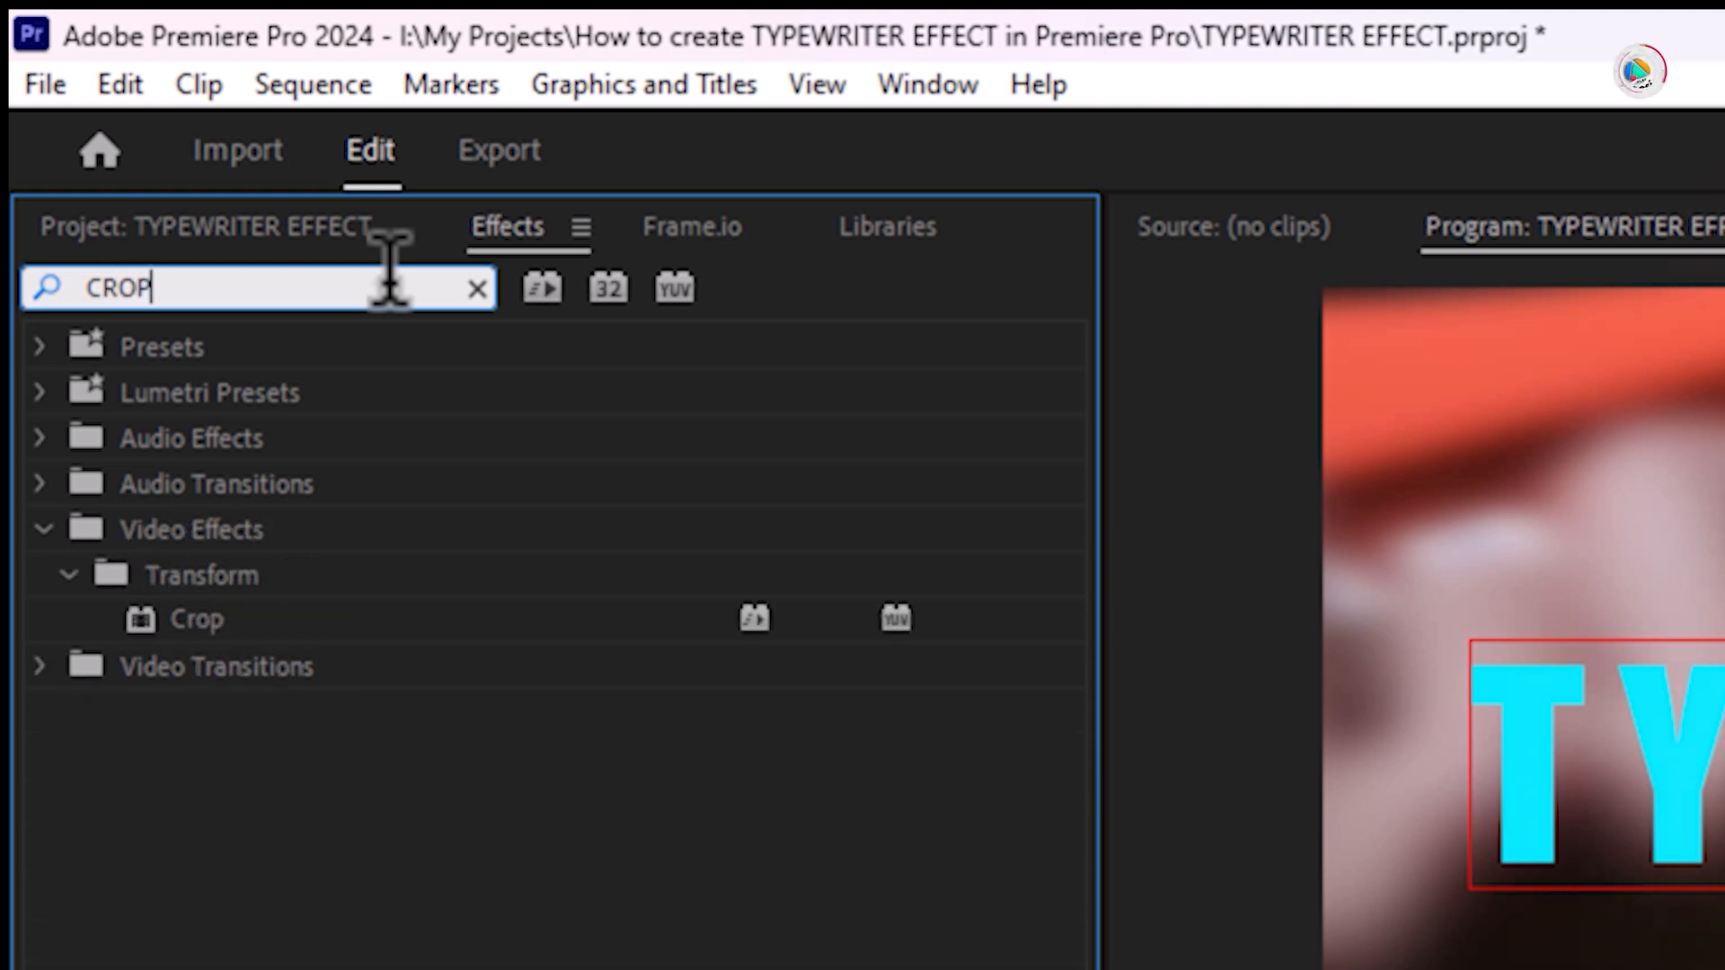
pyautogui.click(198, 624)
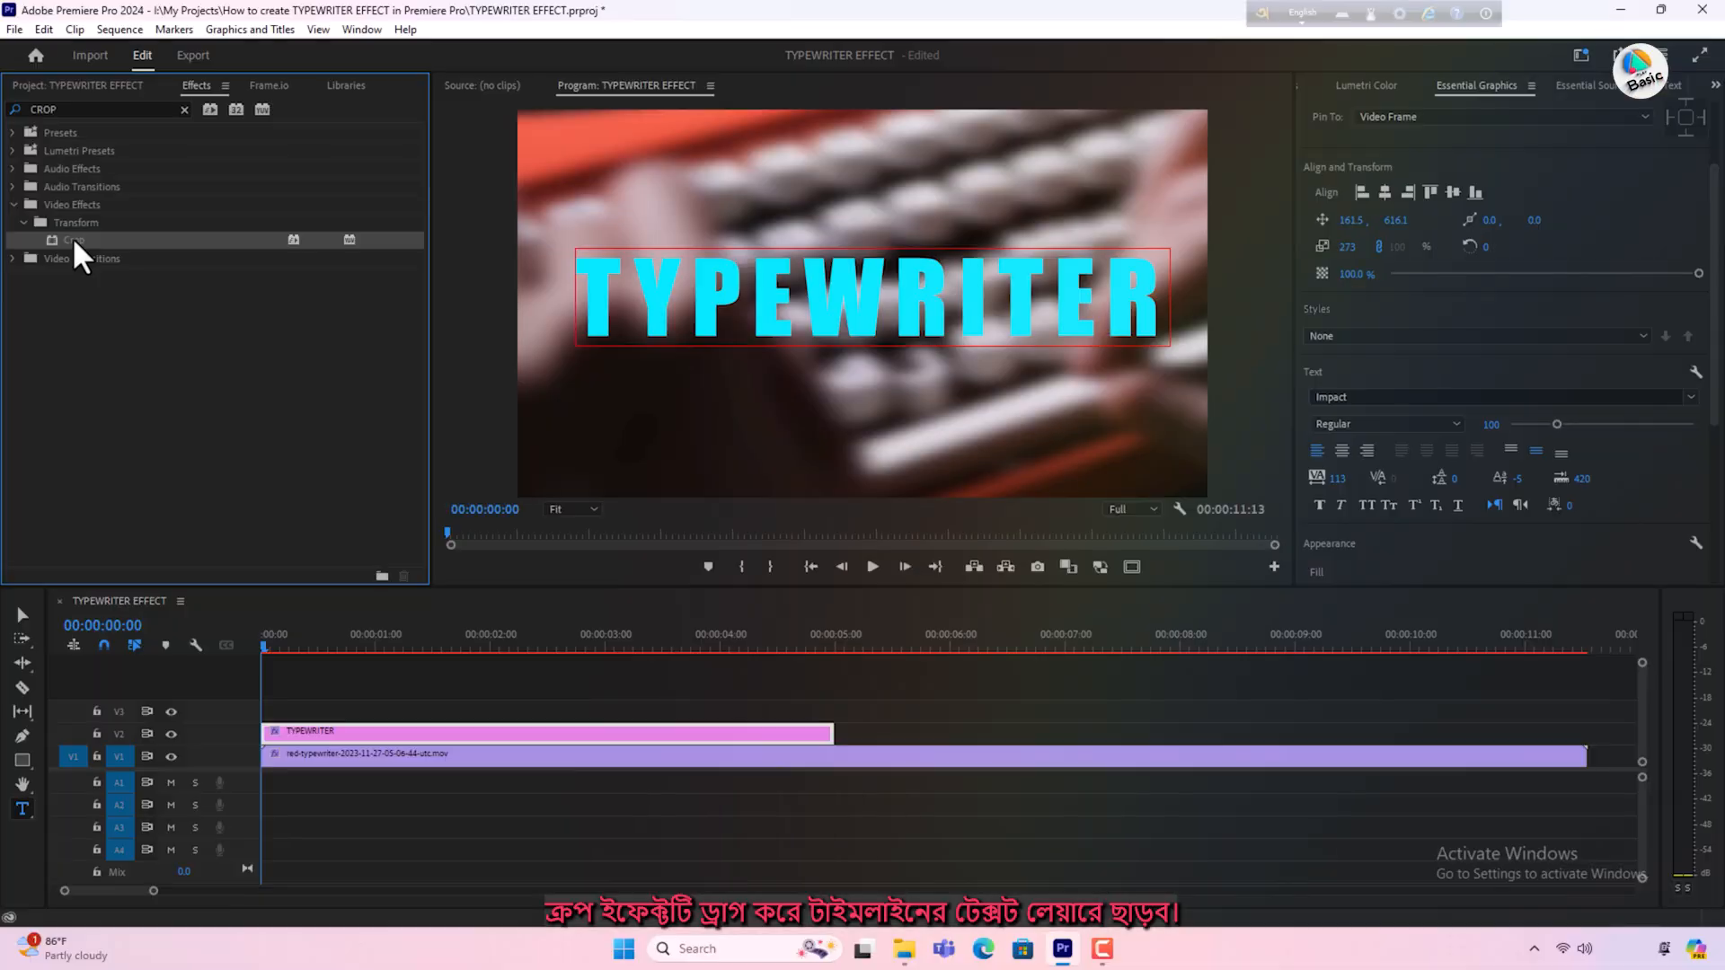
pyautogui.moveTo(74, 240); pyautogui.dragTo(364, 731)
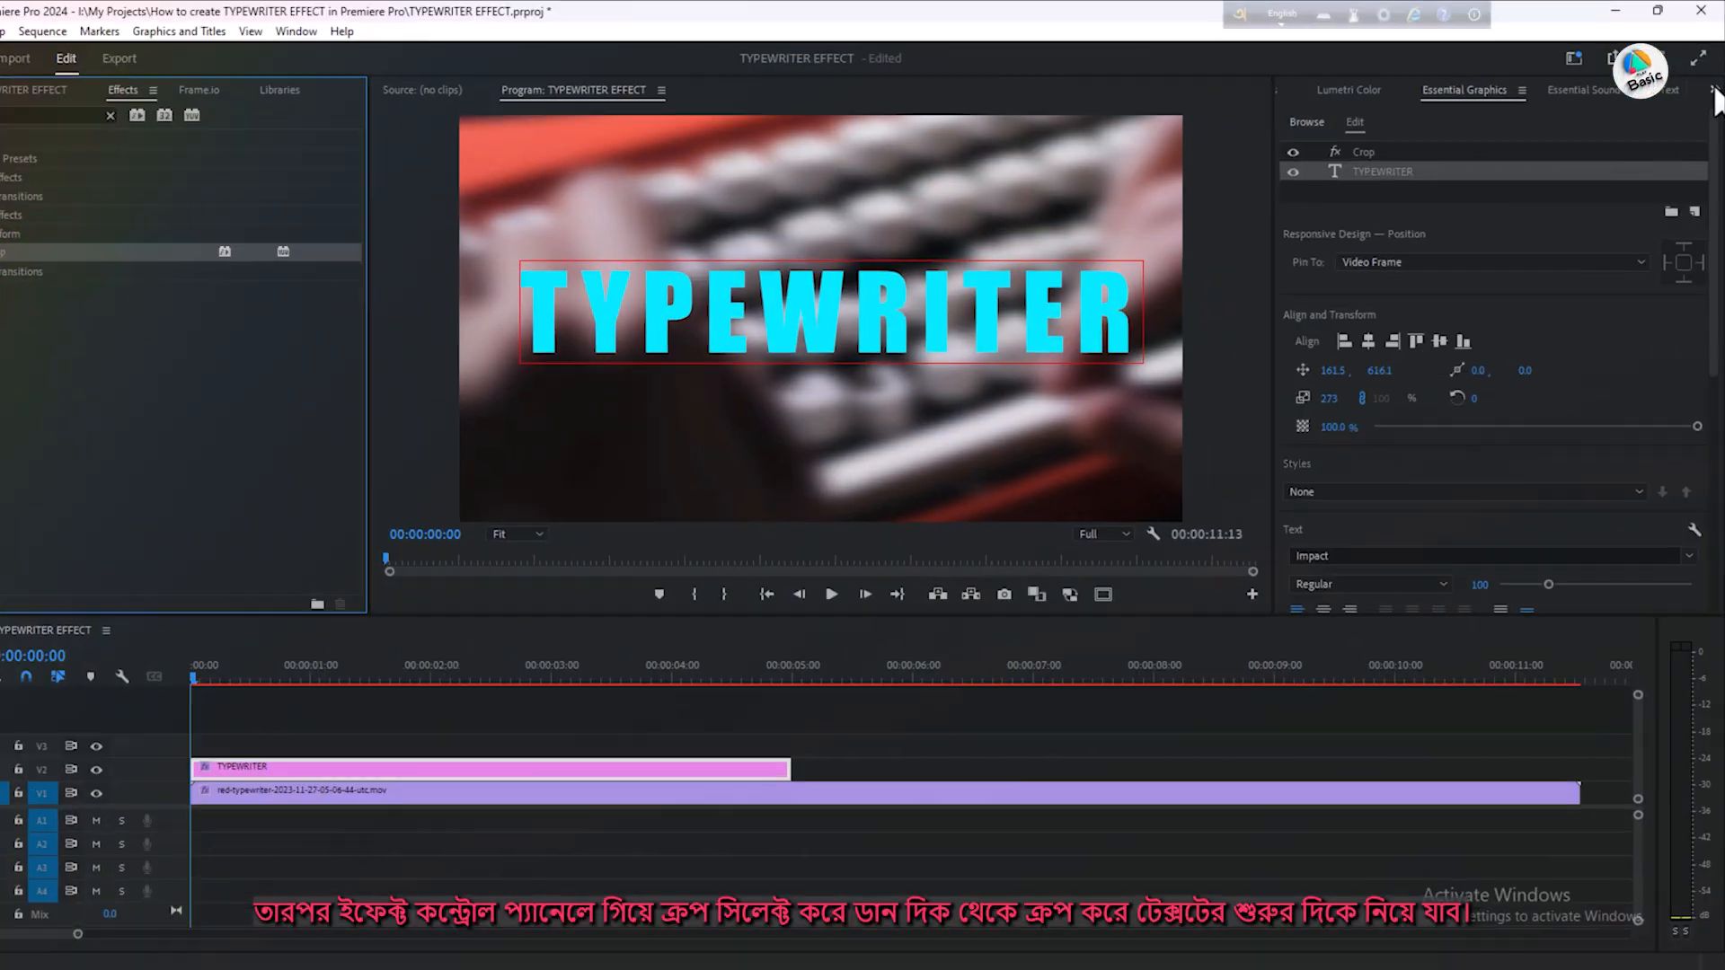
# At the sequence start, crop the TYPEWRITER clip's right side to 91.4% and enable keyframing for that Right value.
pyautogui.click(1714, 85)
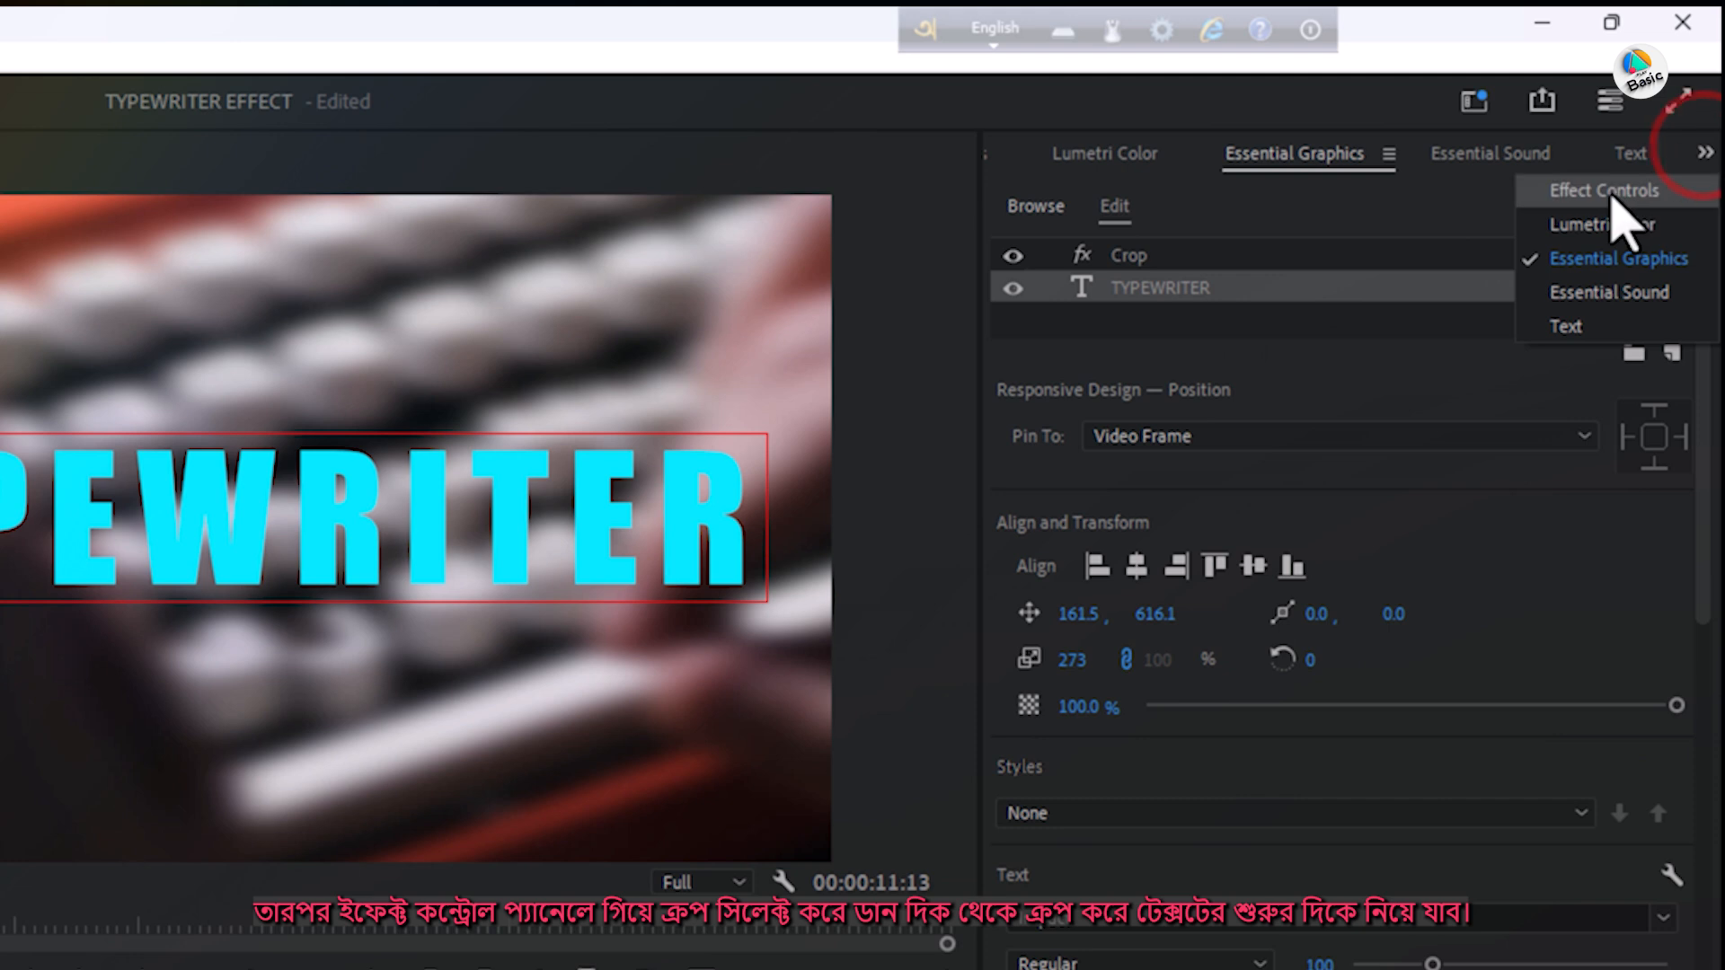
pyautogui.click(1610, 179)
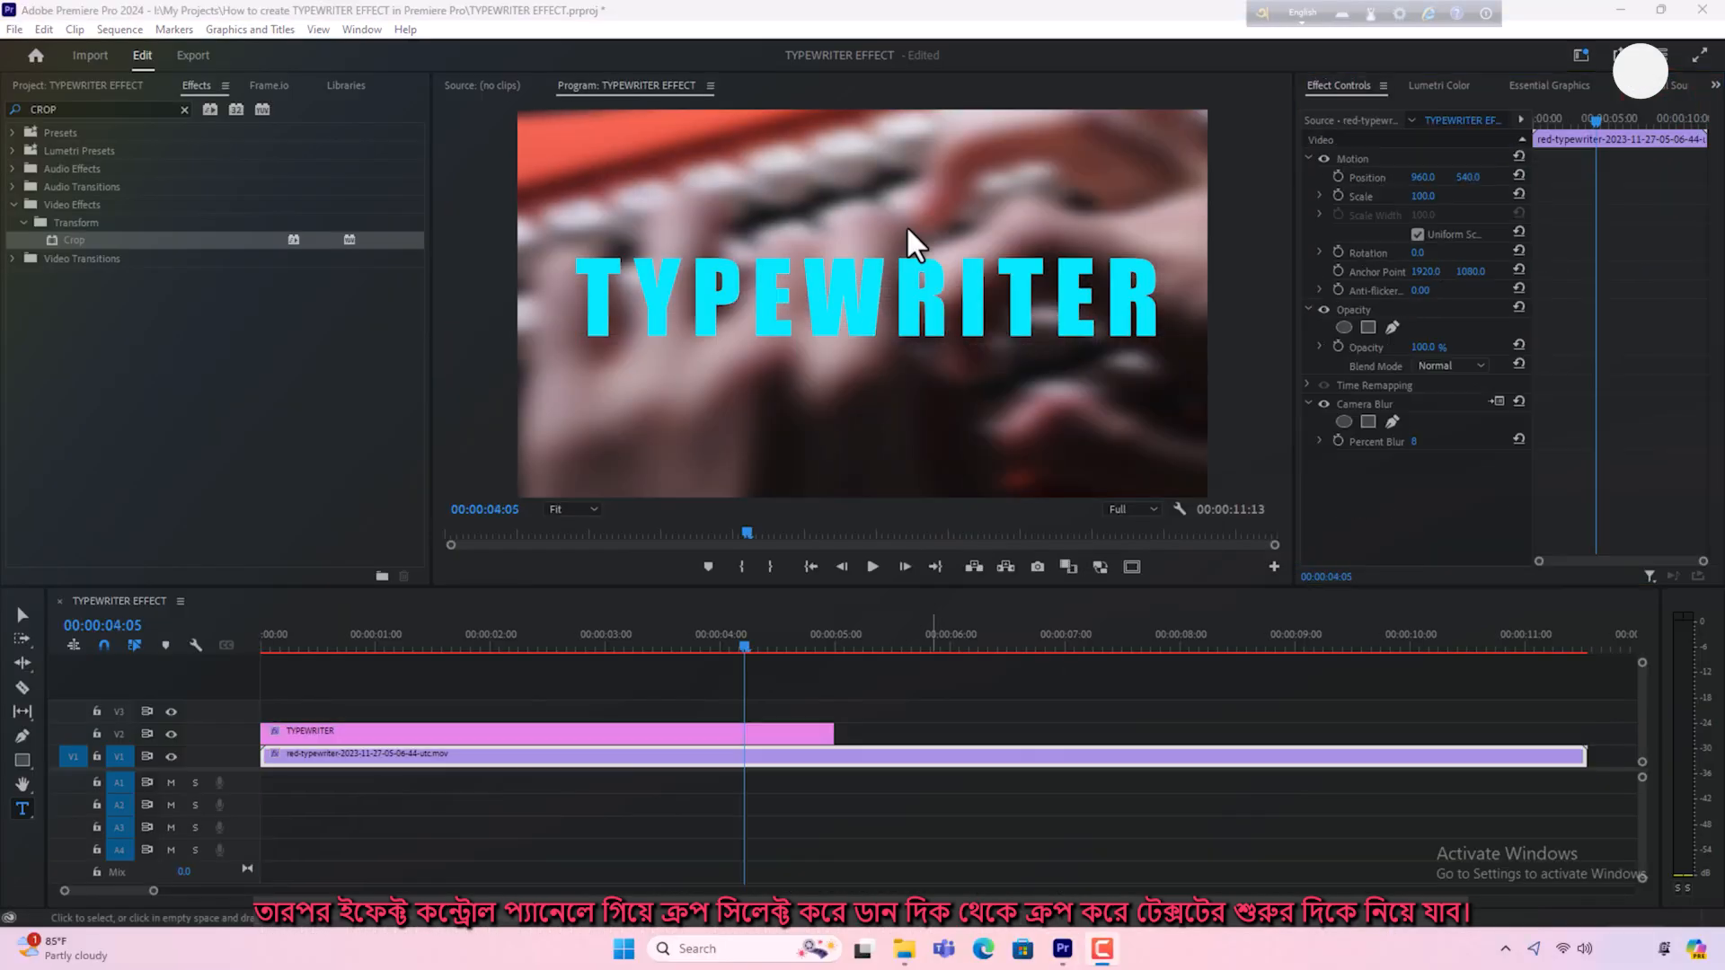
pyautogui.click(905, 225)
pyautogui.press('Home')
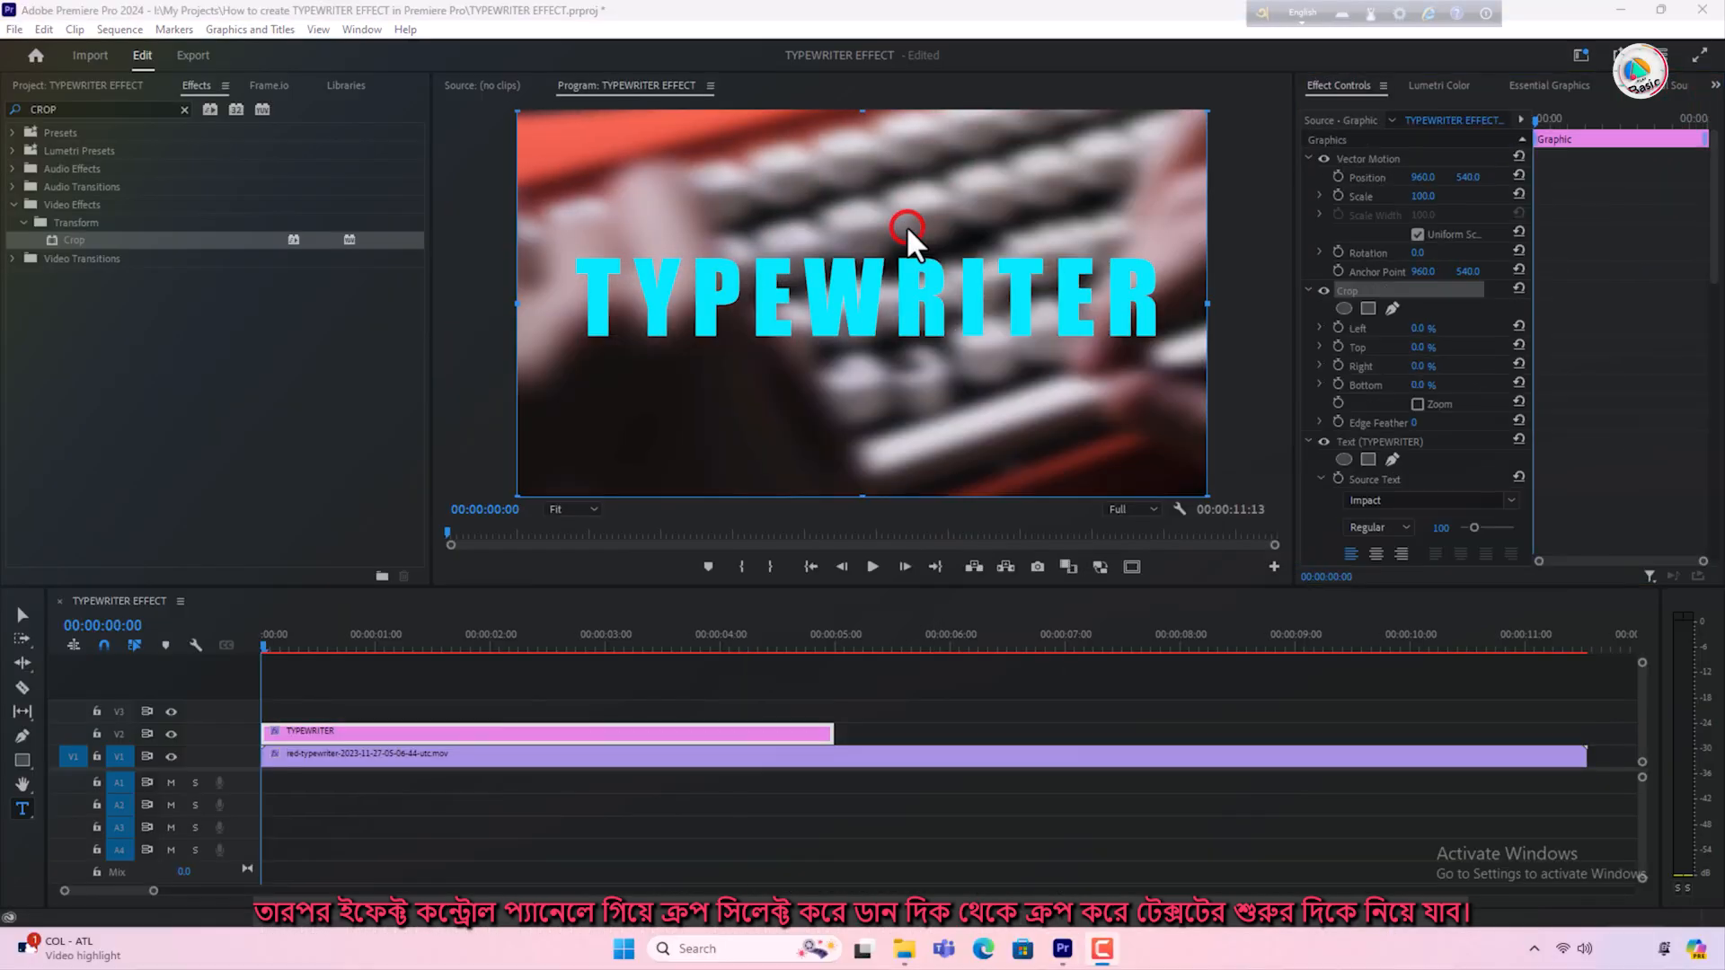
pyautogui.click(1343, 289)
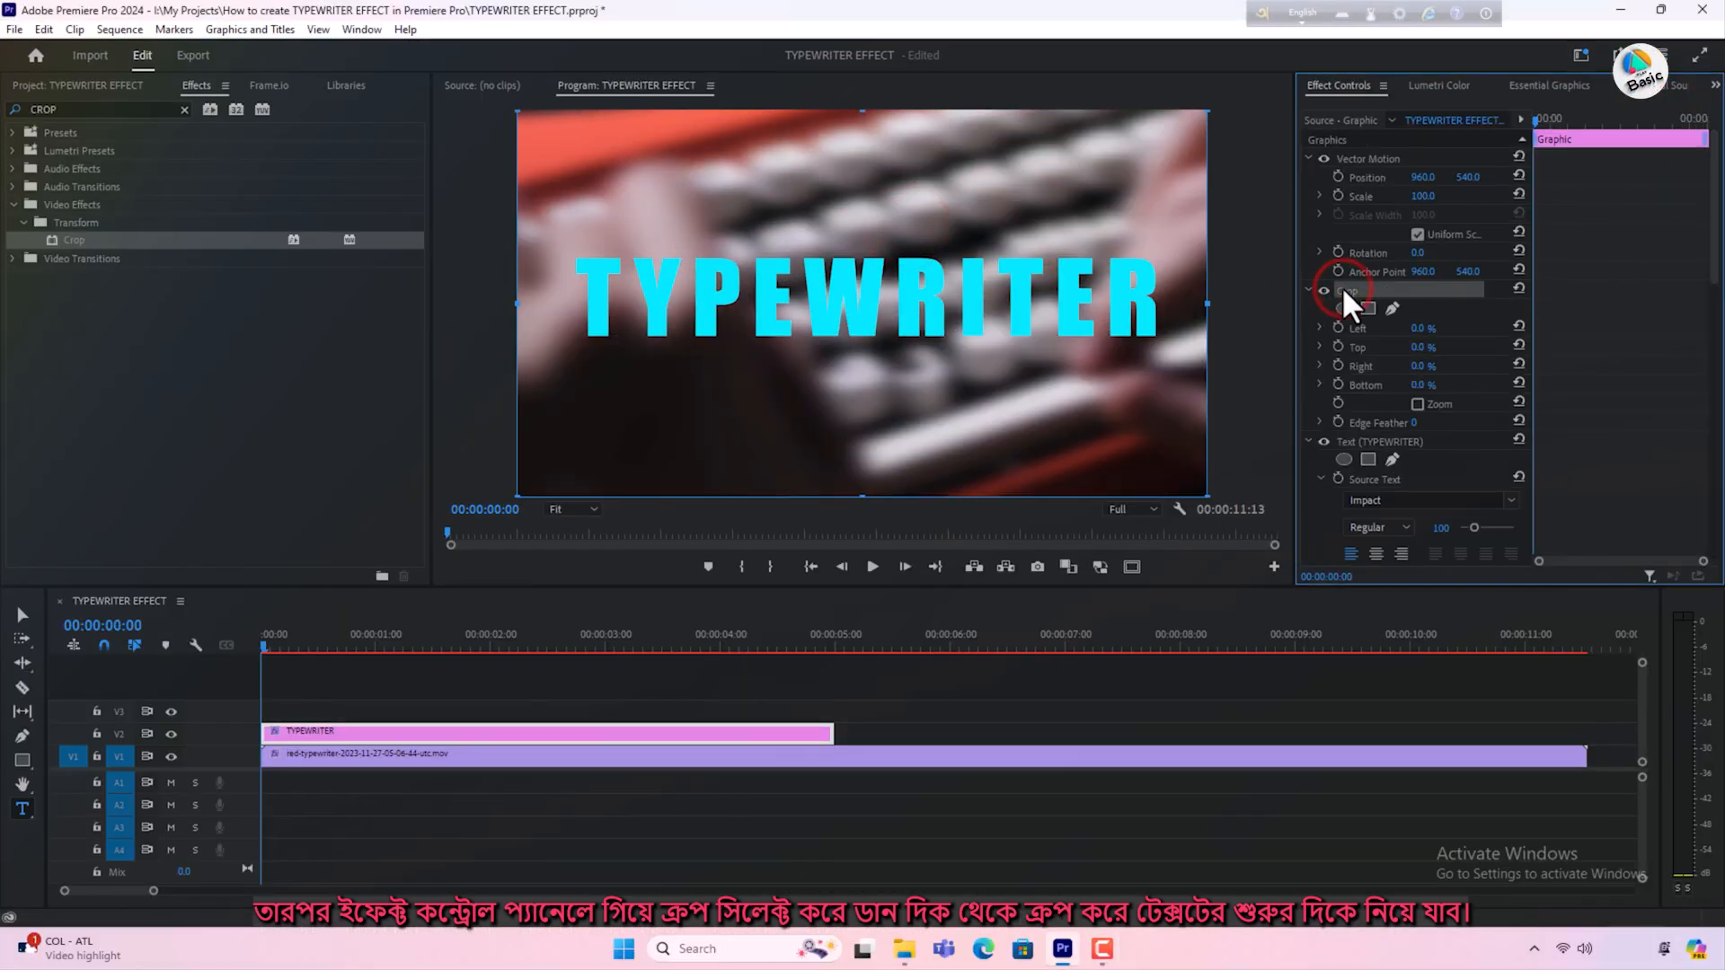
pyautogui.moveTo(1207, 304); pyautogui.dragTo(577, 324)
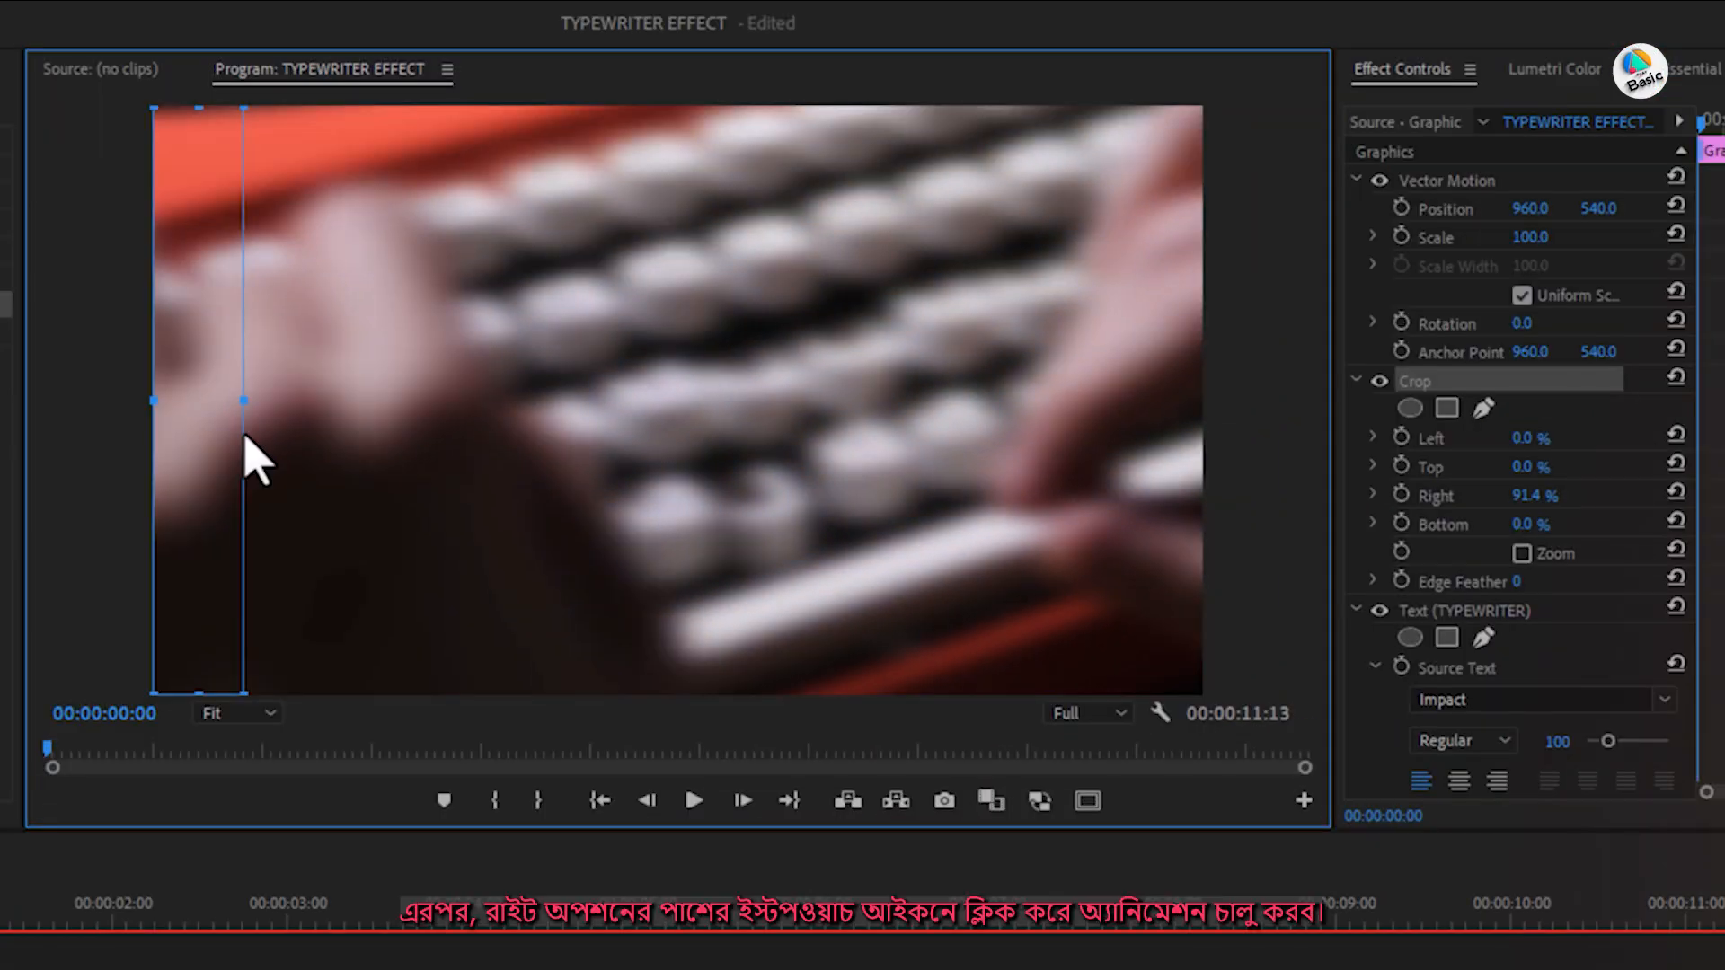
pyautogui.click(1402, 493)
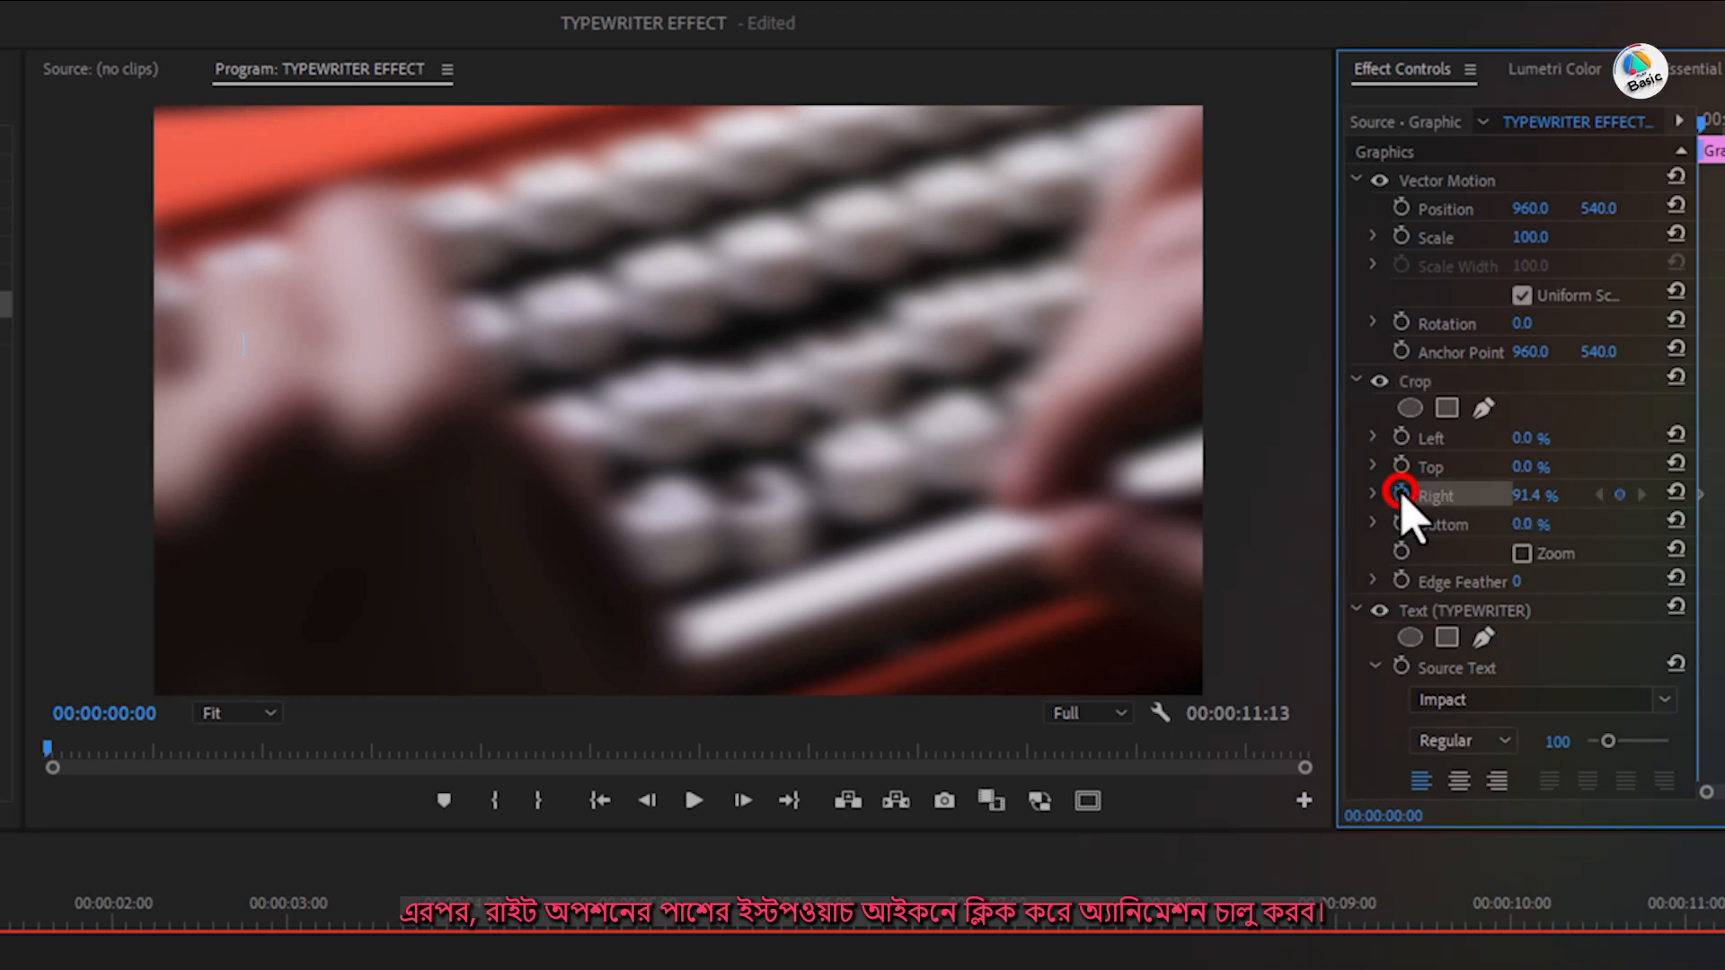
# Reveal T, Y and P one frame at a time by keyframing the Right crop at 84.0%, 75.7% and 66.8% on frames 1 to 3.
pyautogui.click(743, 802)
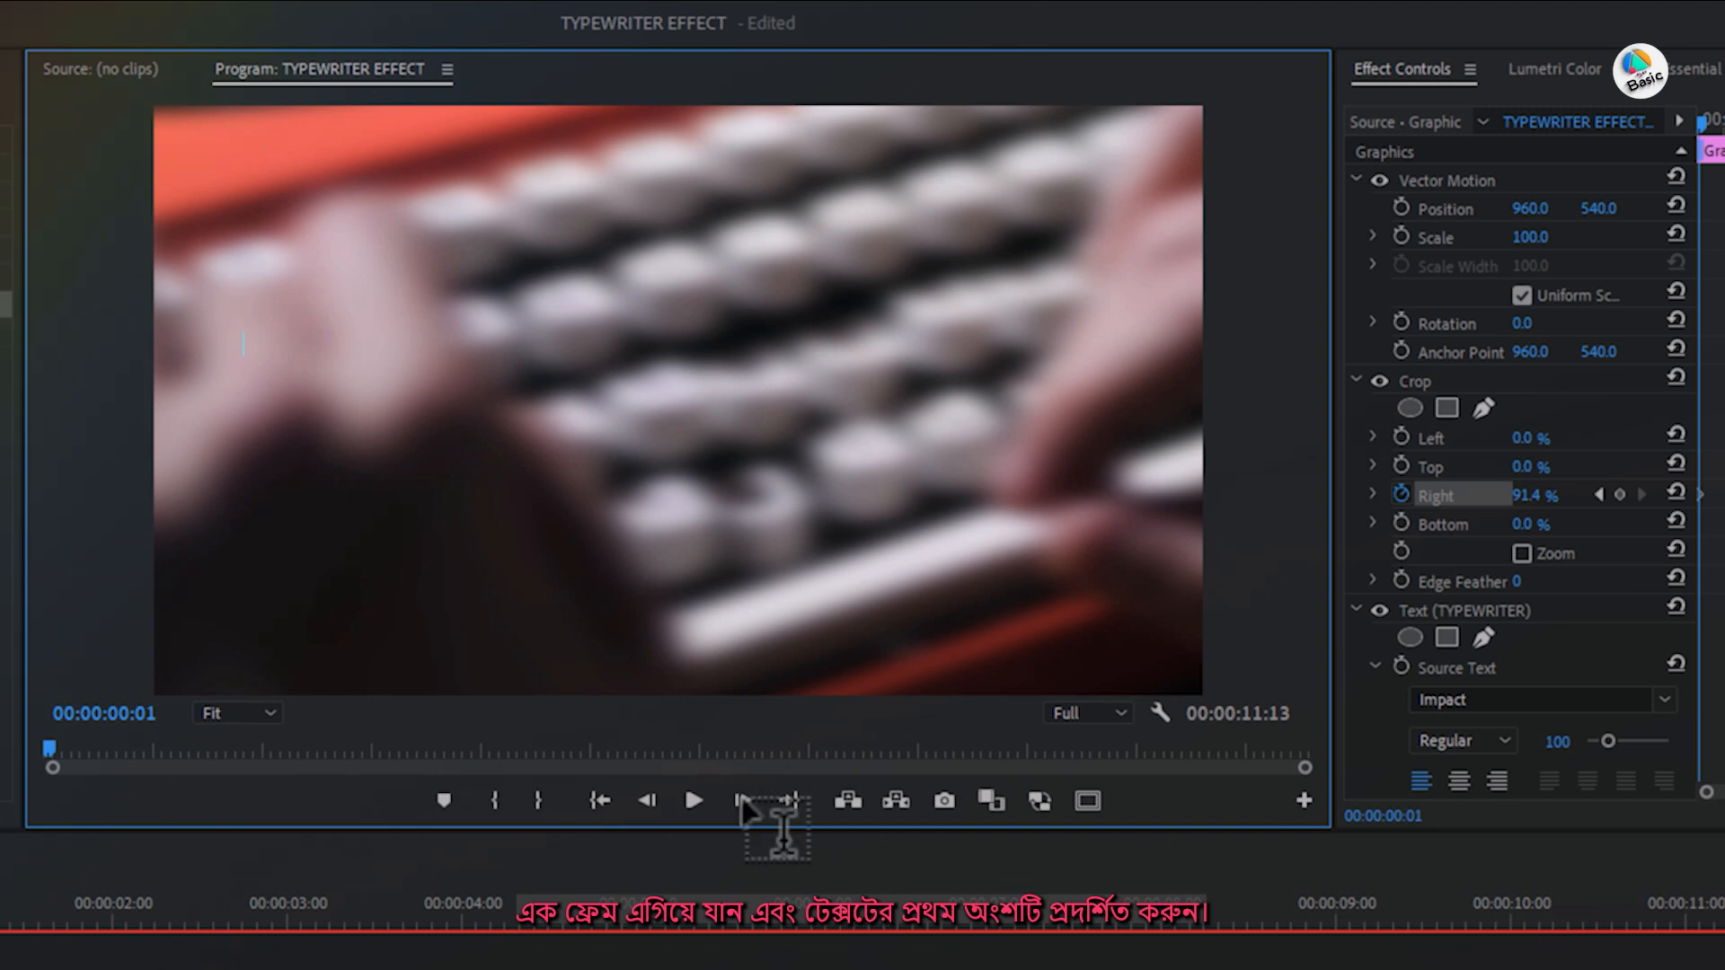
pyautogui.click(1419, 381)
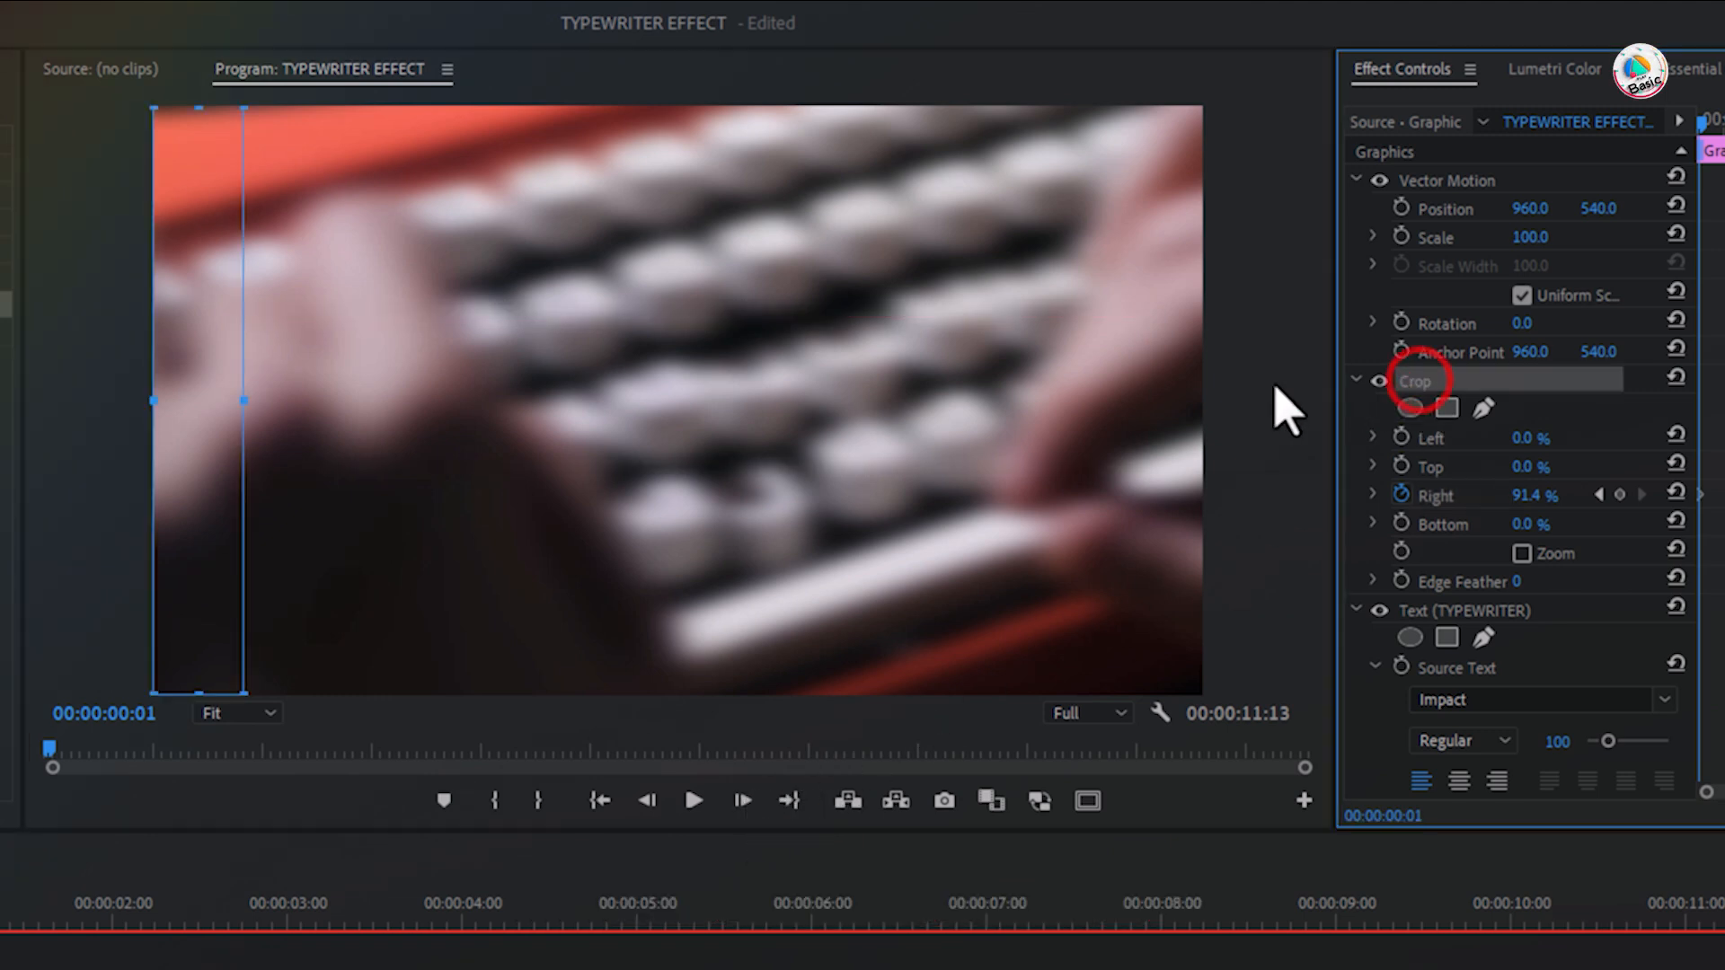
pyautogui.moveTo(244, 401); pyautogui.dragTo(322, 411)
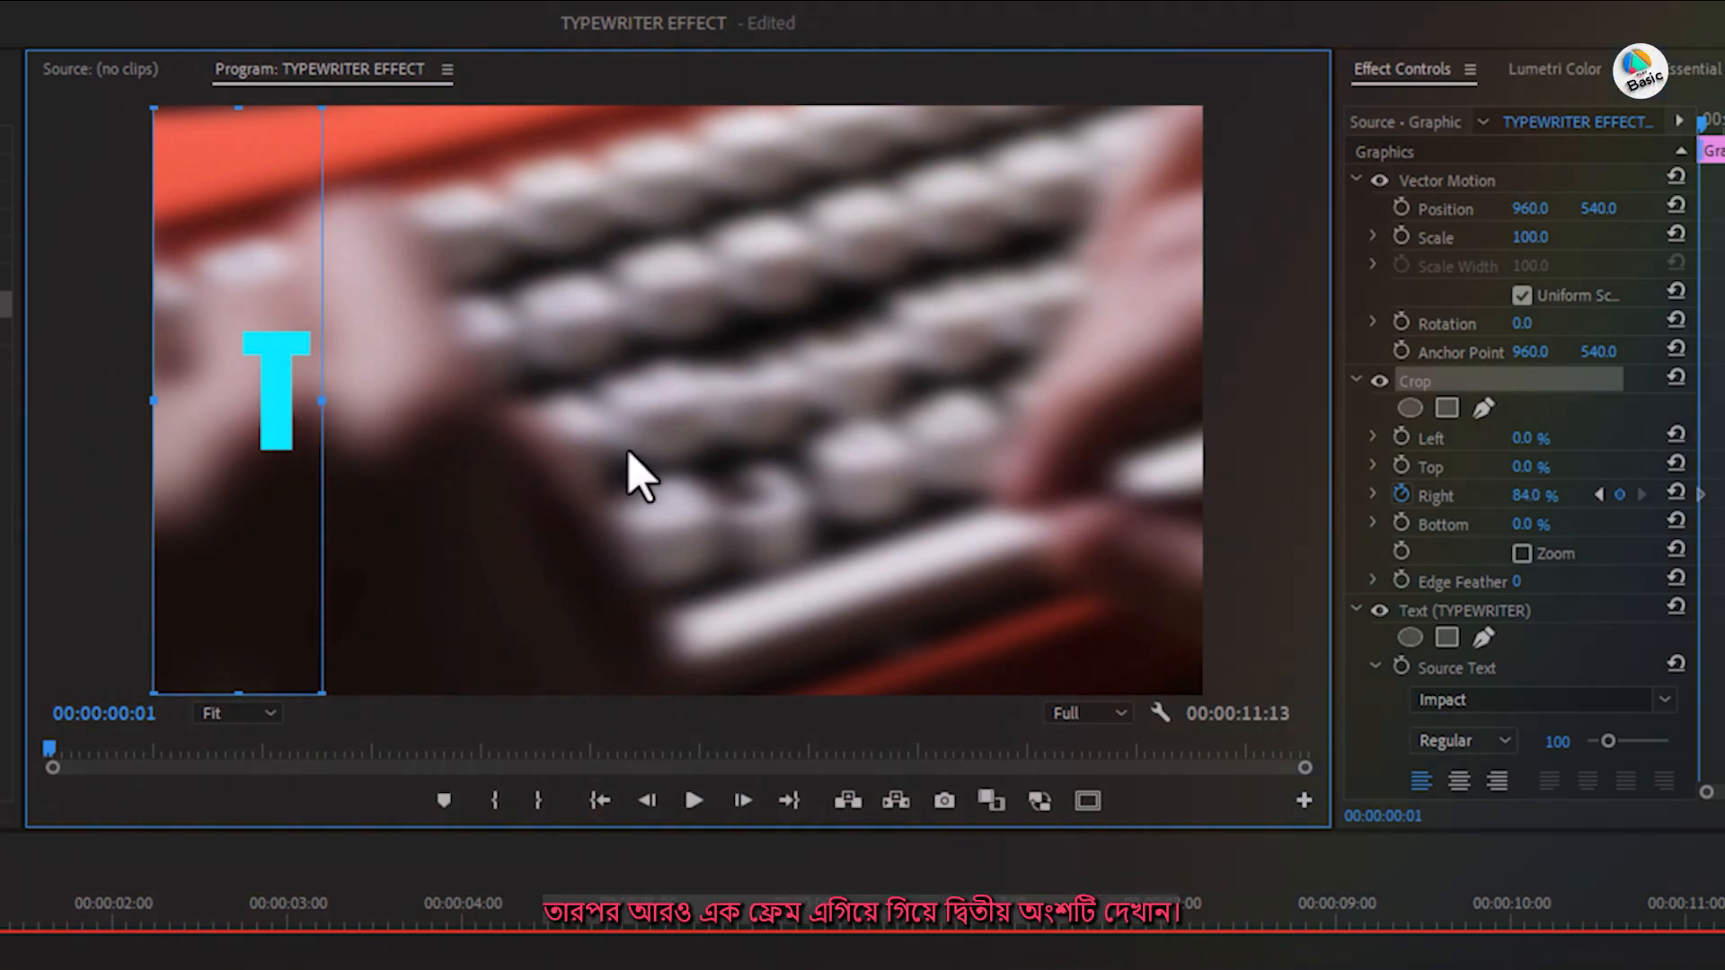
pyautogui.click(741, 801)
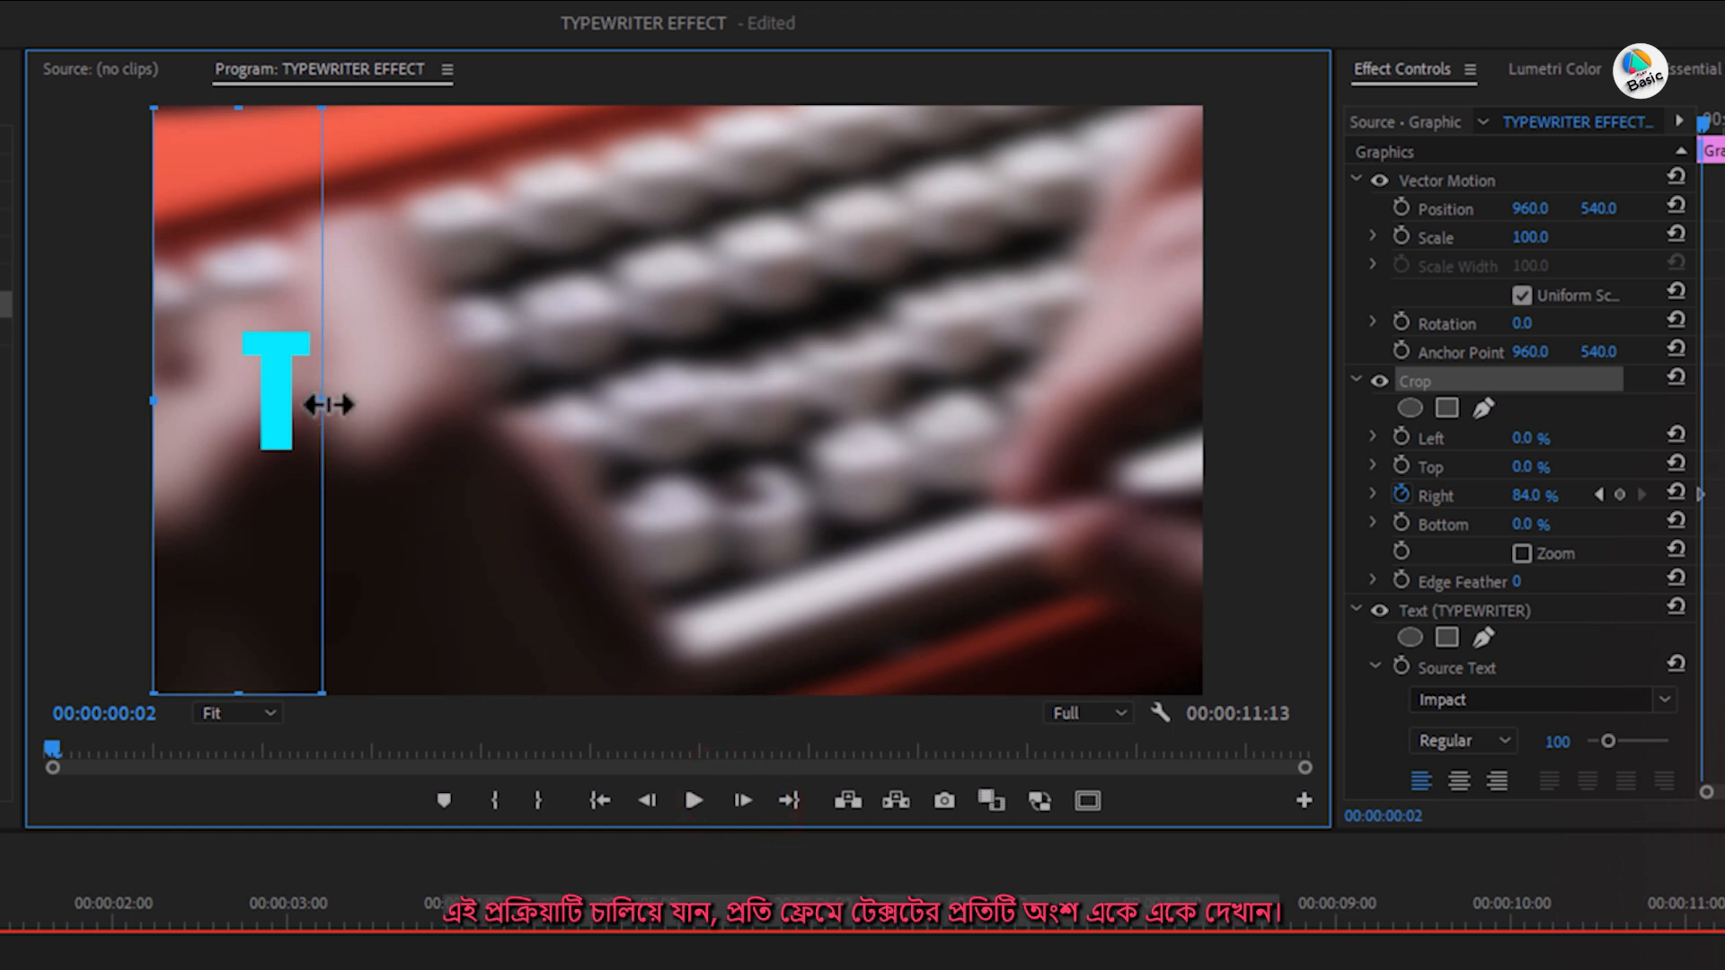
pyautogui.moveTo(322, 400); pyautogui.dragTo(411, 412)
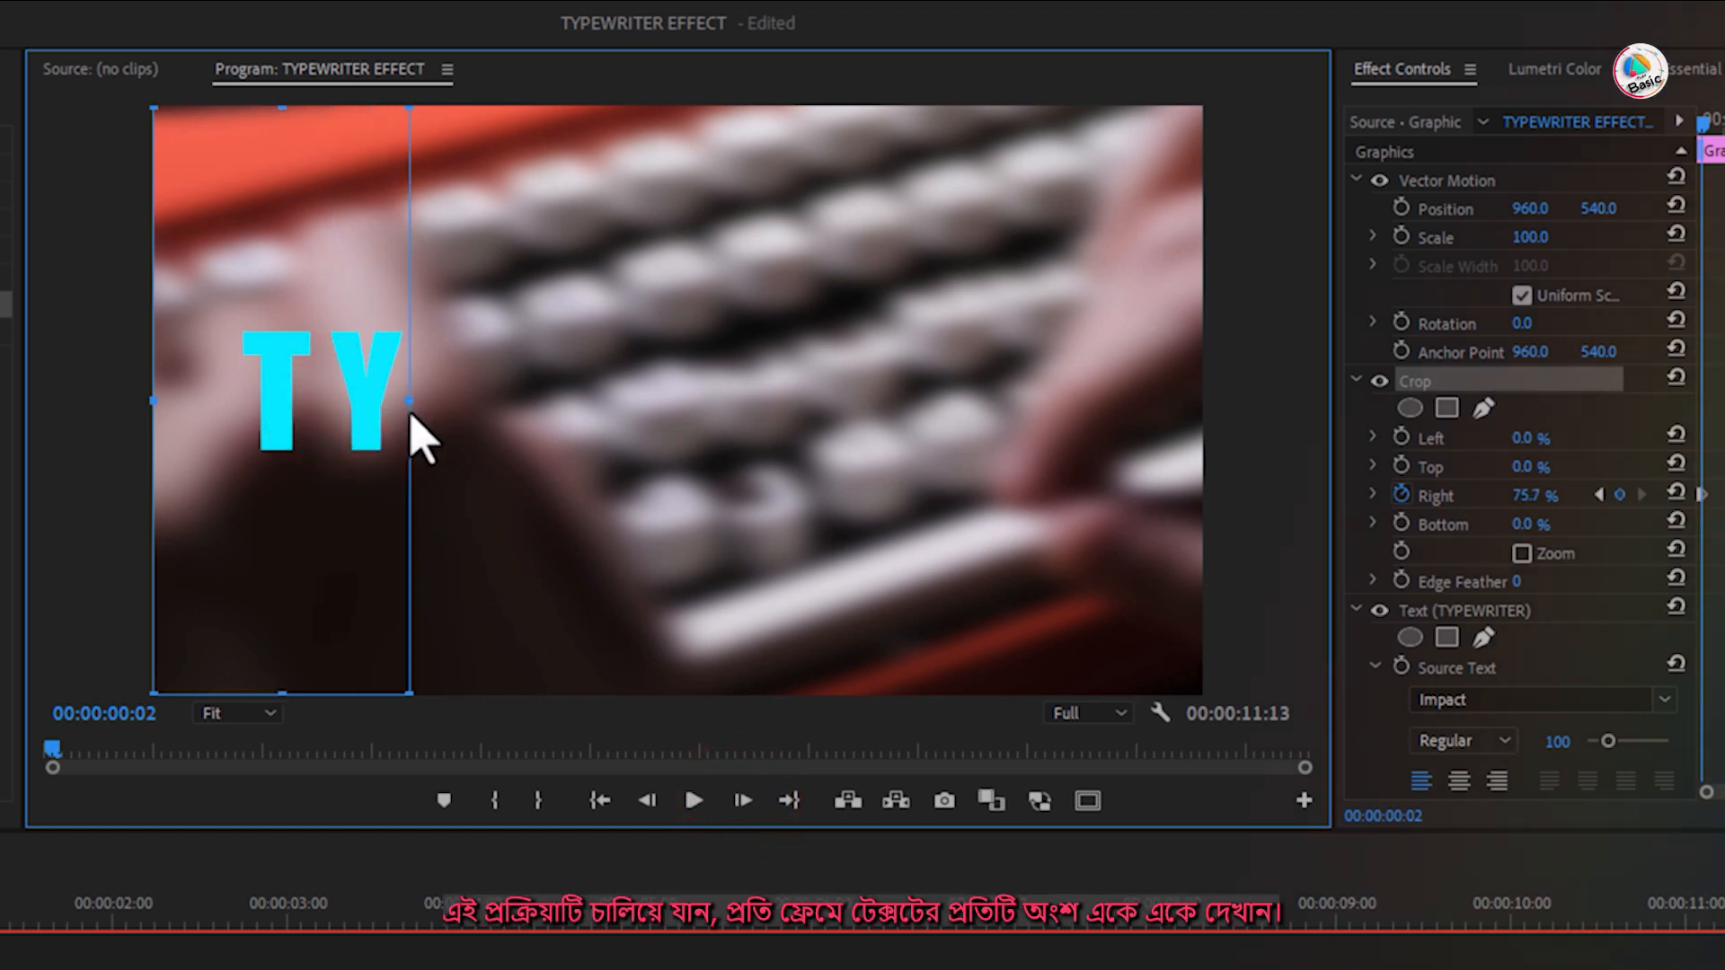
pyautogui.click(741, 801)
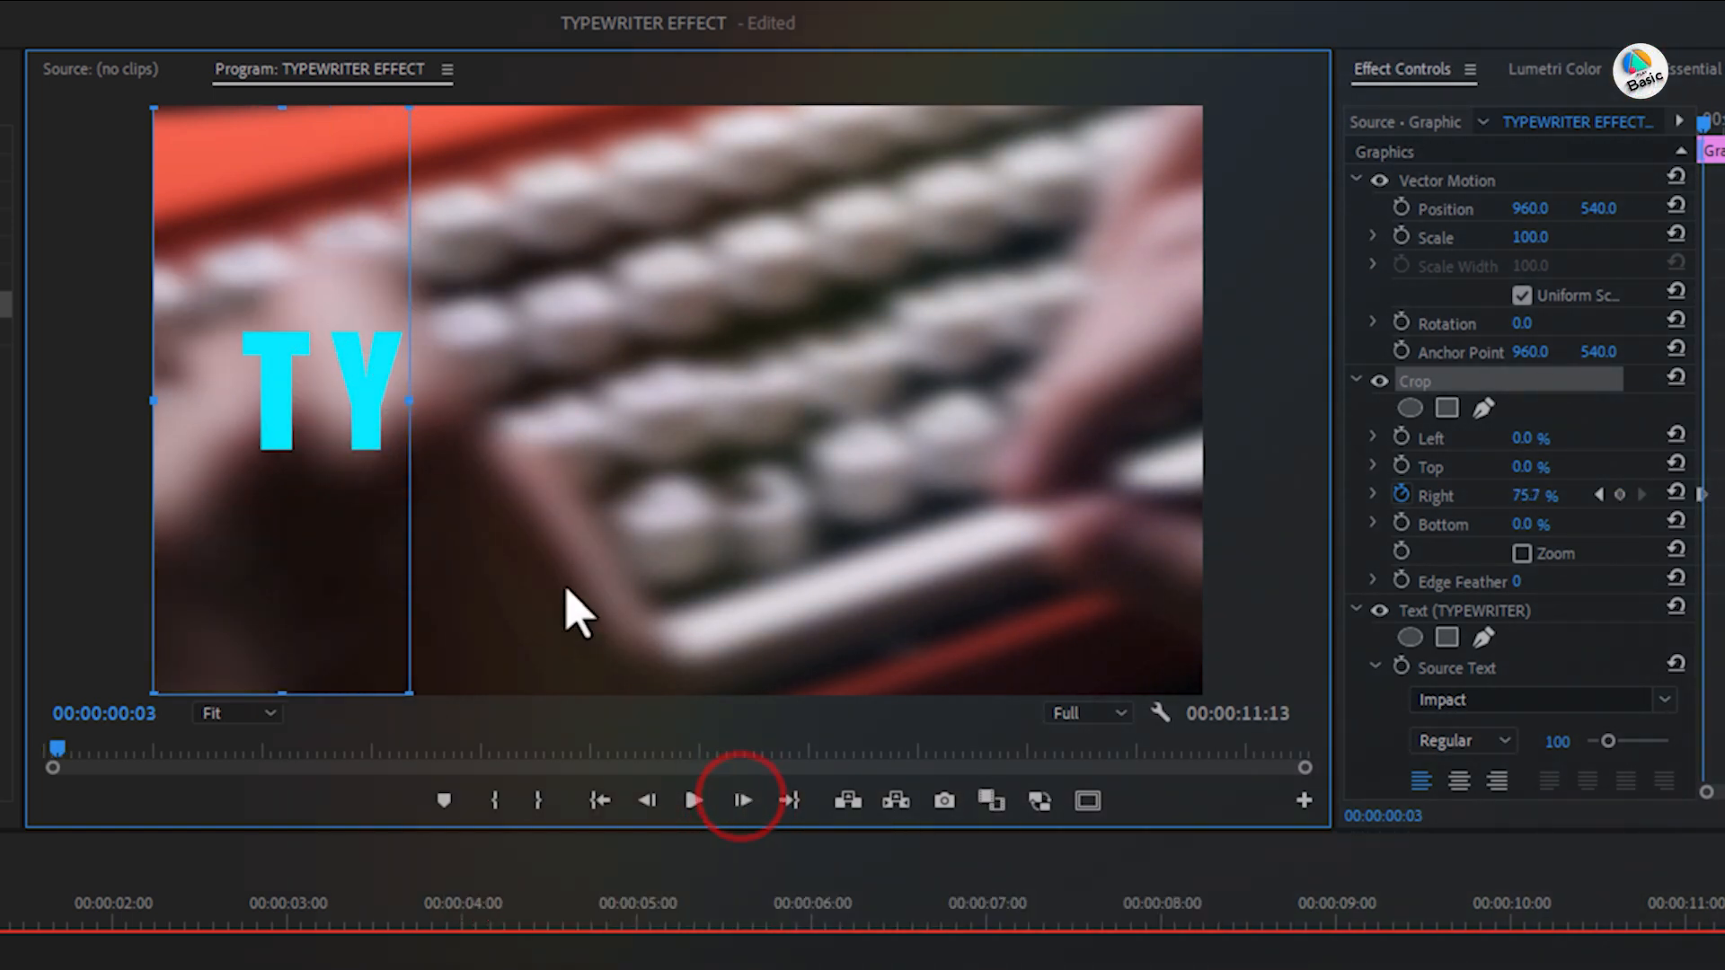
pyautogui.moveTo(410, 400); pyautogui.dragTo(502, 412)
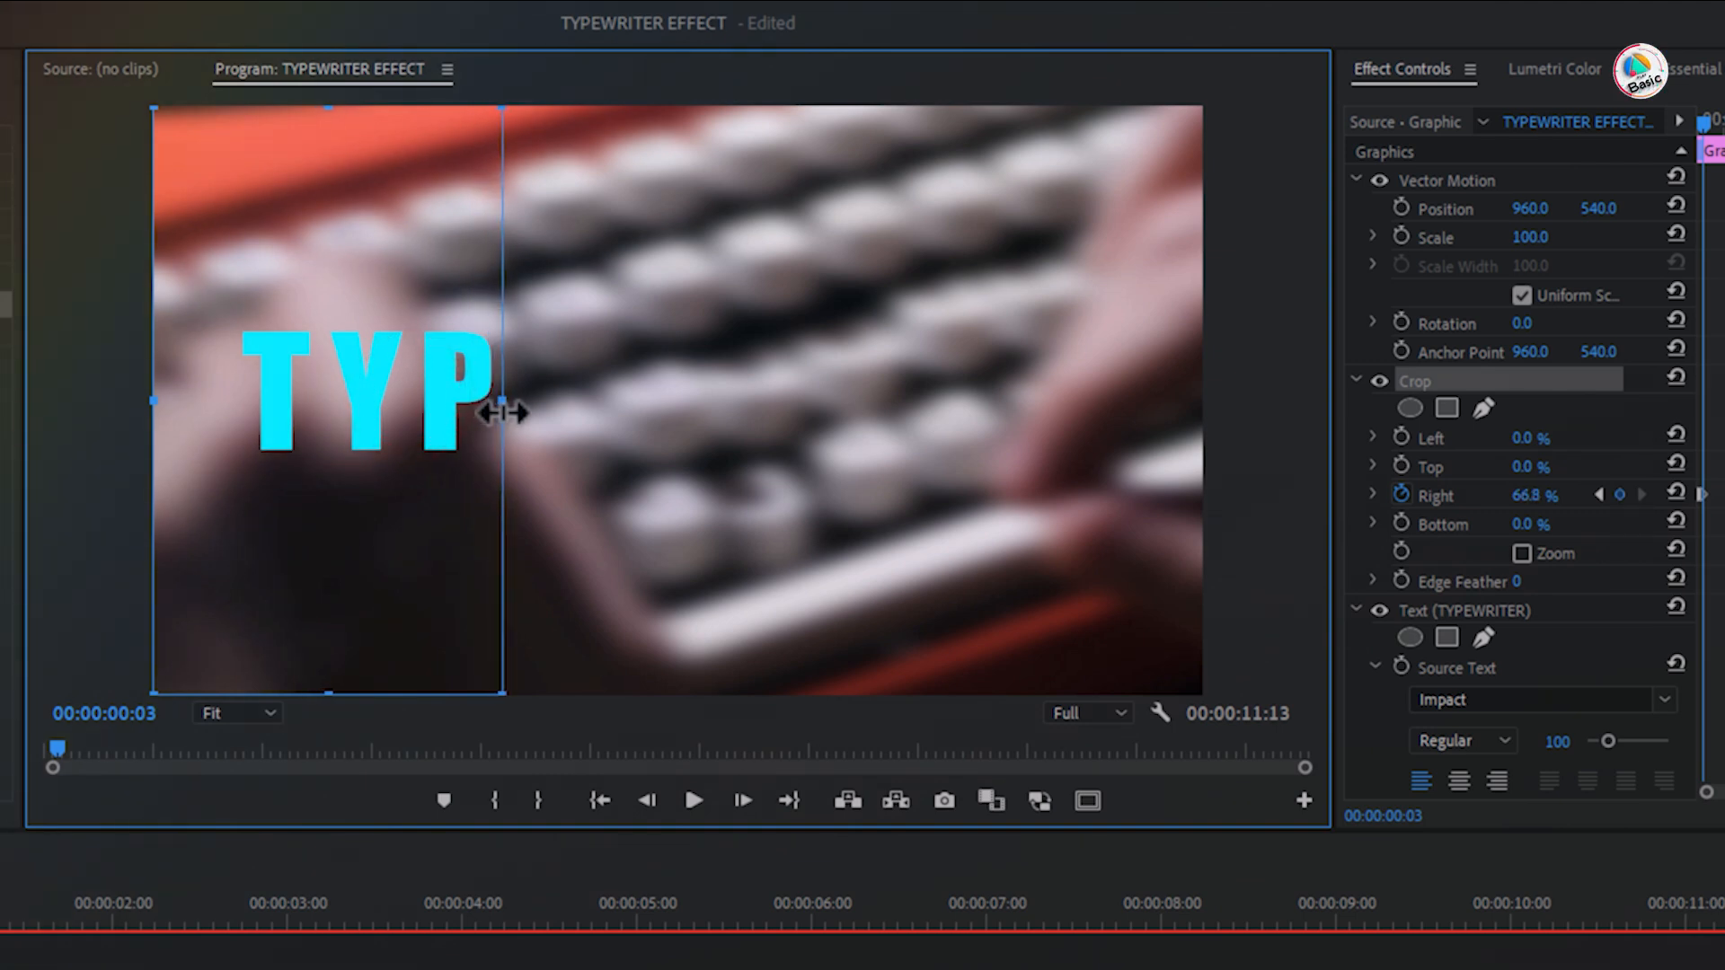
# Reveal the title up to TYPEWRI by keyframing the Right crop at 58.6% on frame 4, 46.4% on frame 5 and 30.5% by frame 7.
pyautogui.click(738, 801)
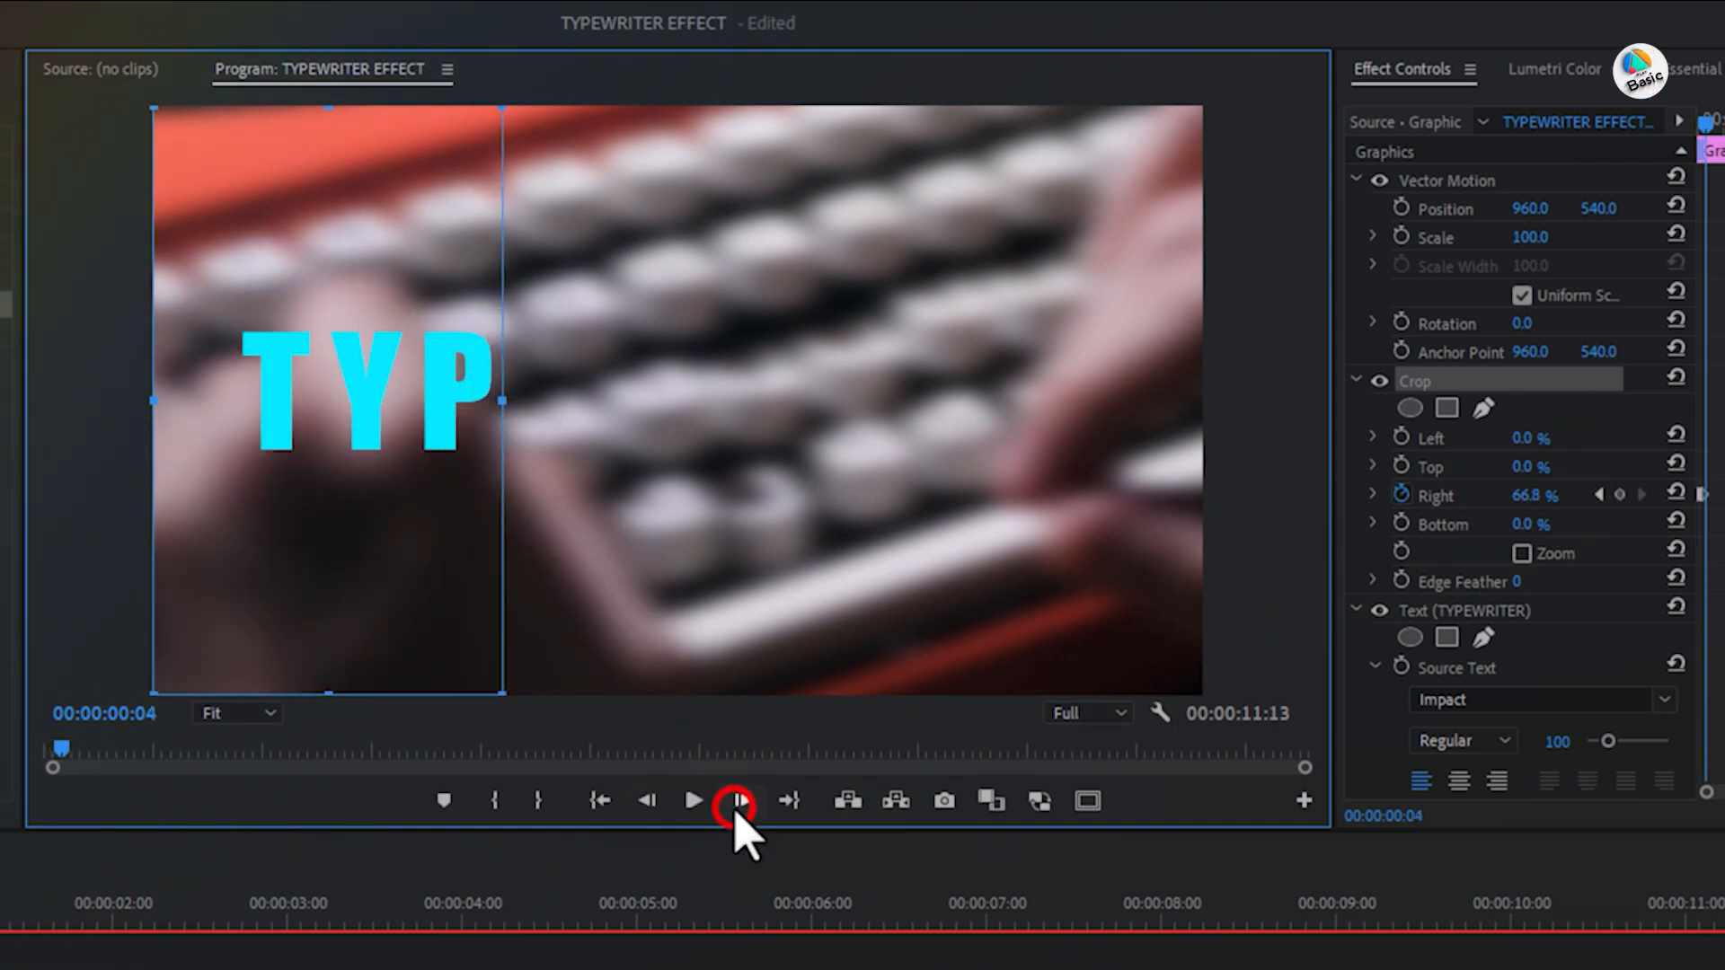
pyautogui.moveTo(501, 400); pyautogui.dragTo(589, 411)
pyautogui.click(742, 800)
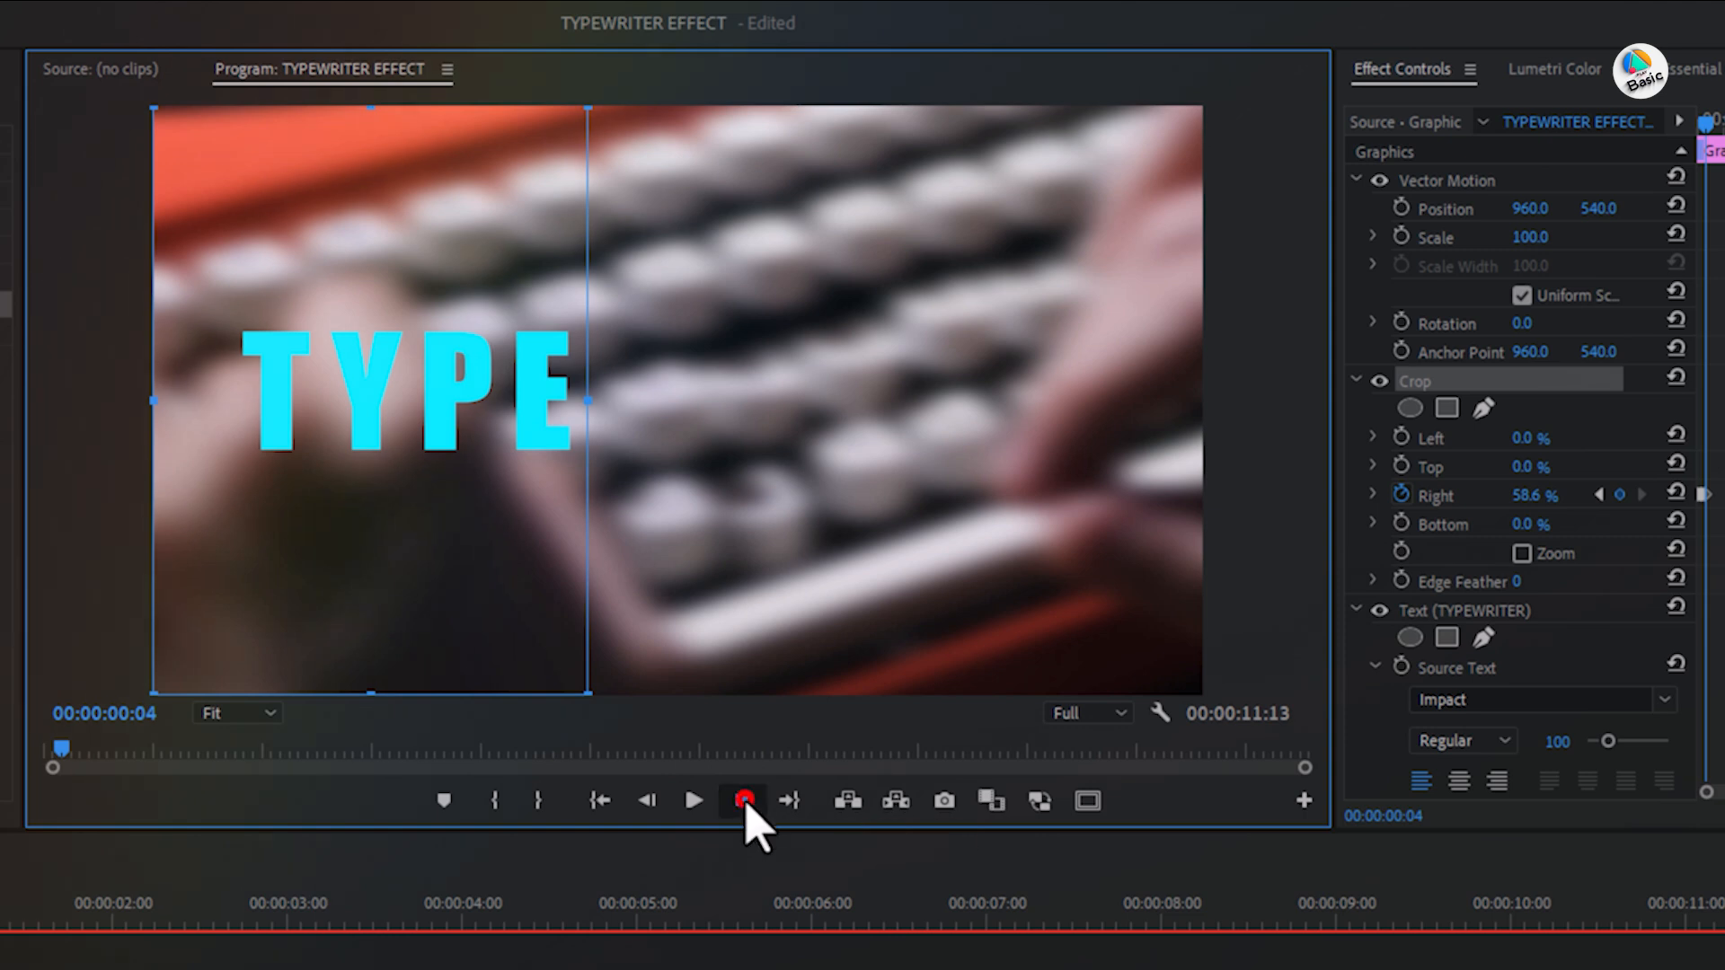
pyautogui.moveTo(586, 398); pyautogui.dragTo(716, 431)
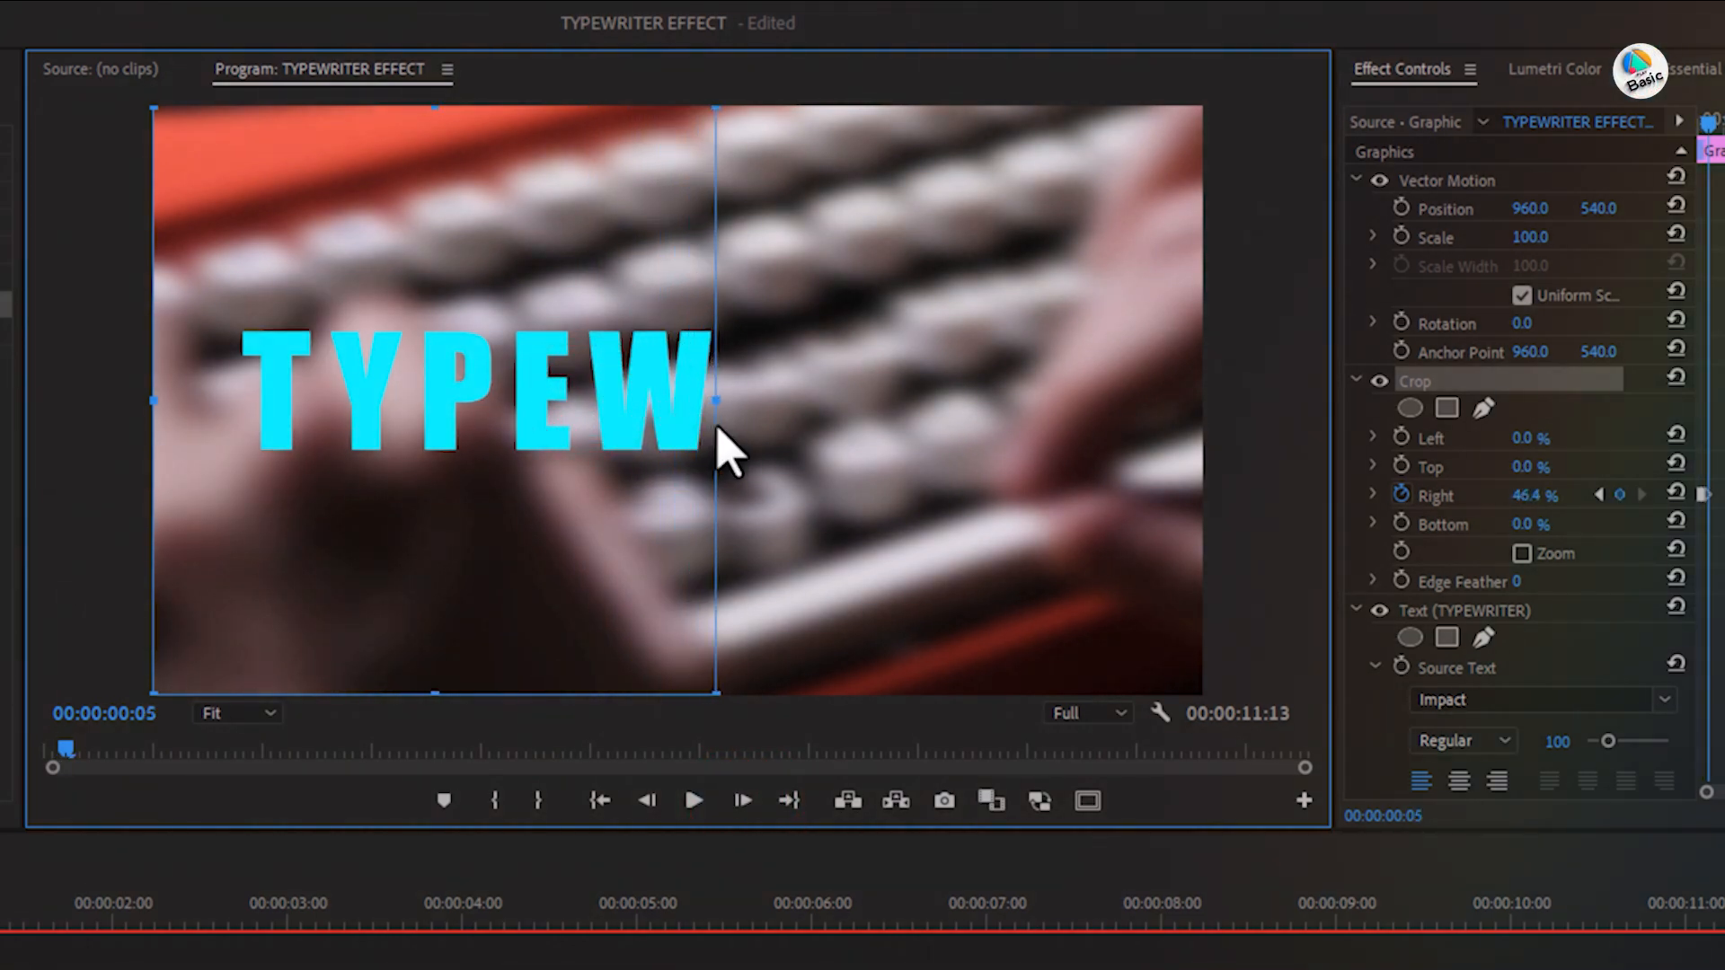
pyautogui.click(746, 802)
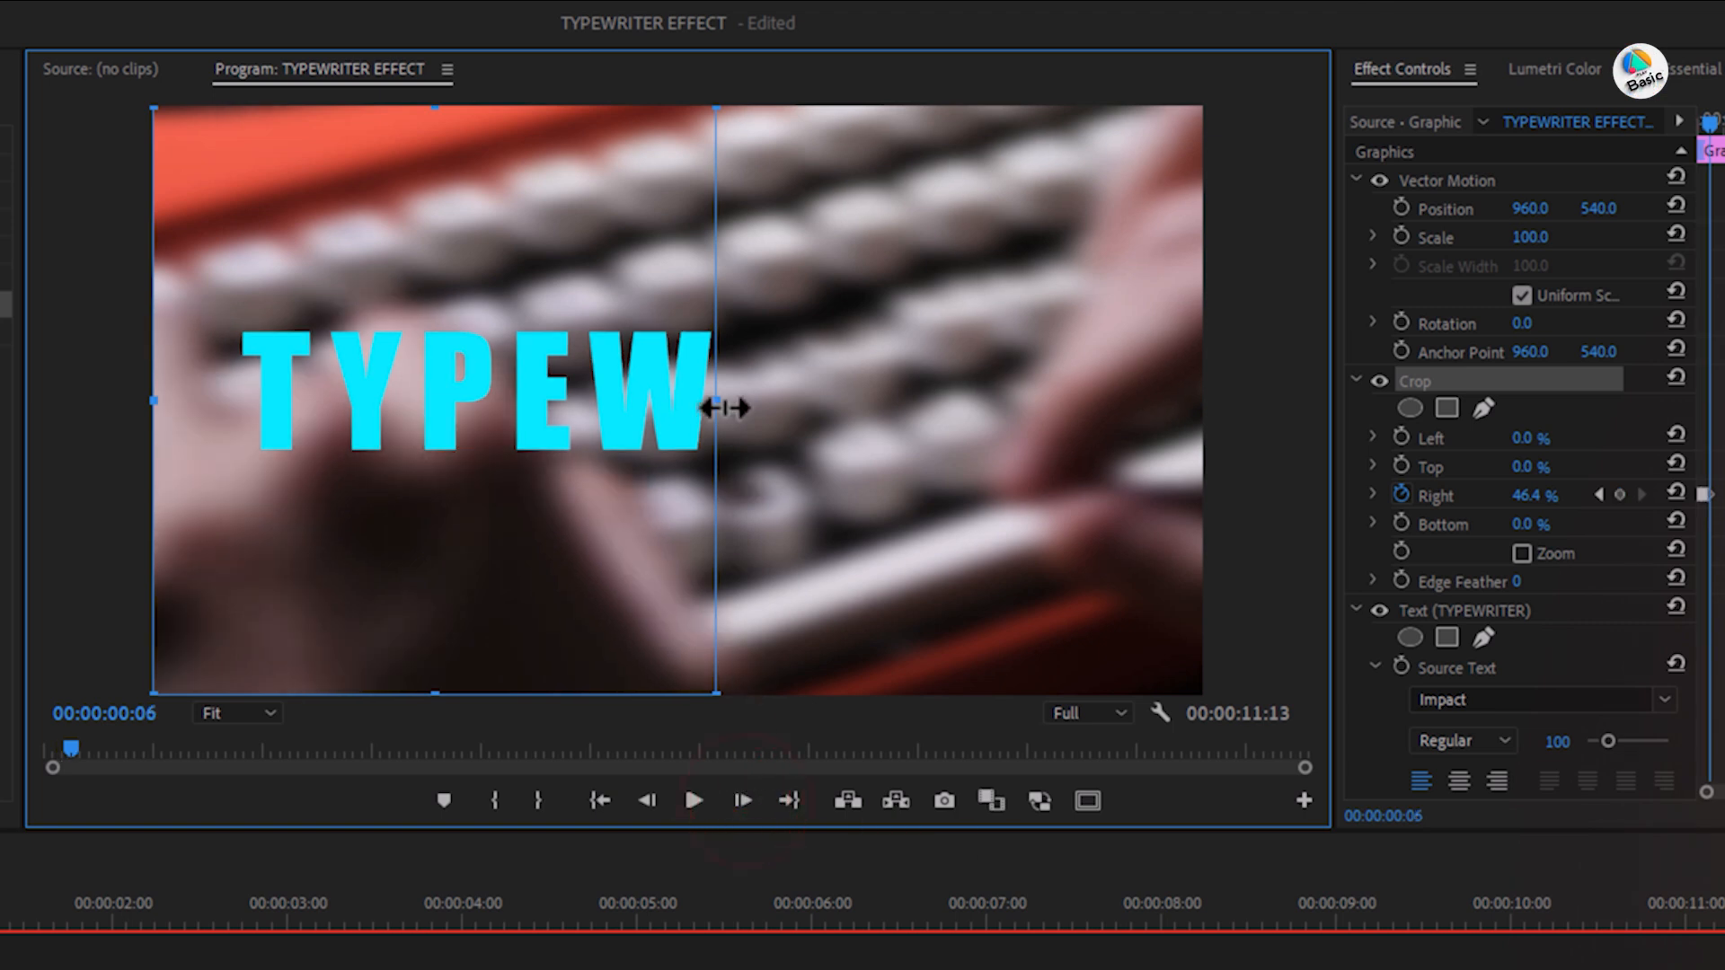
pyautogui.moveTo(719, 401); pyautogui.dragTo(884, 410)
pyautogui.click(742, 800)
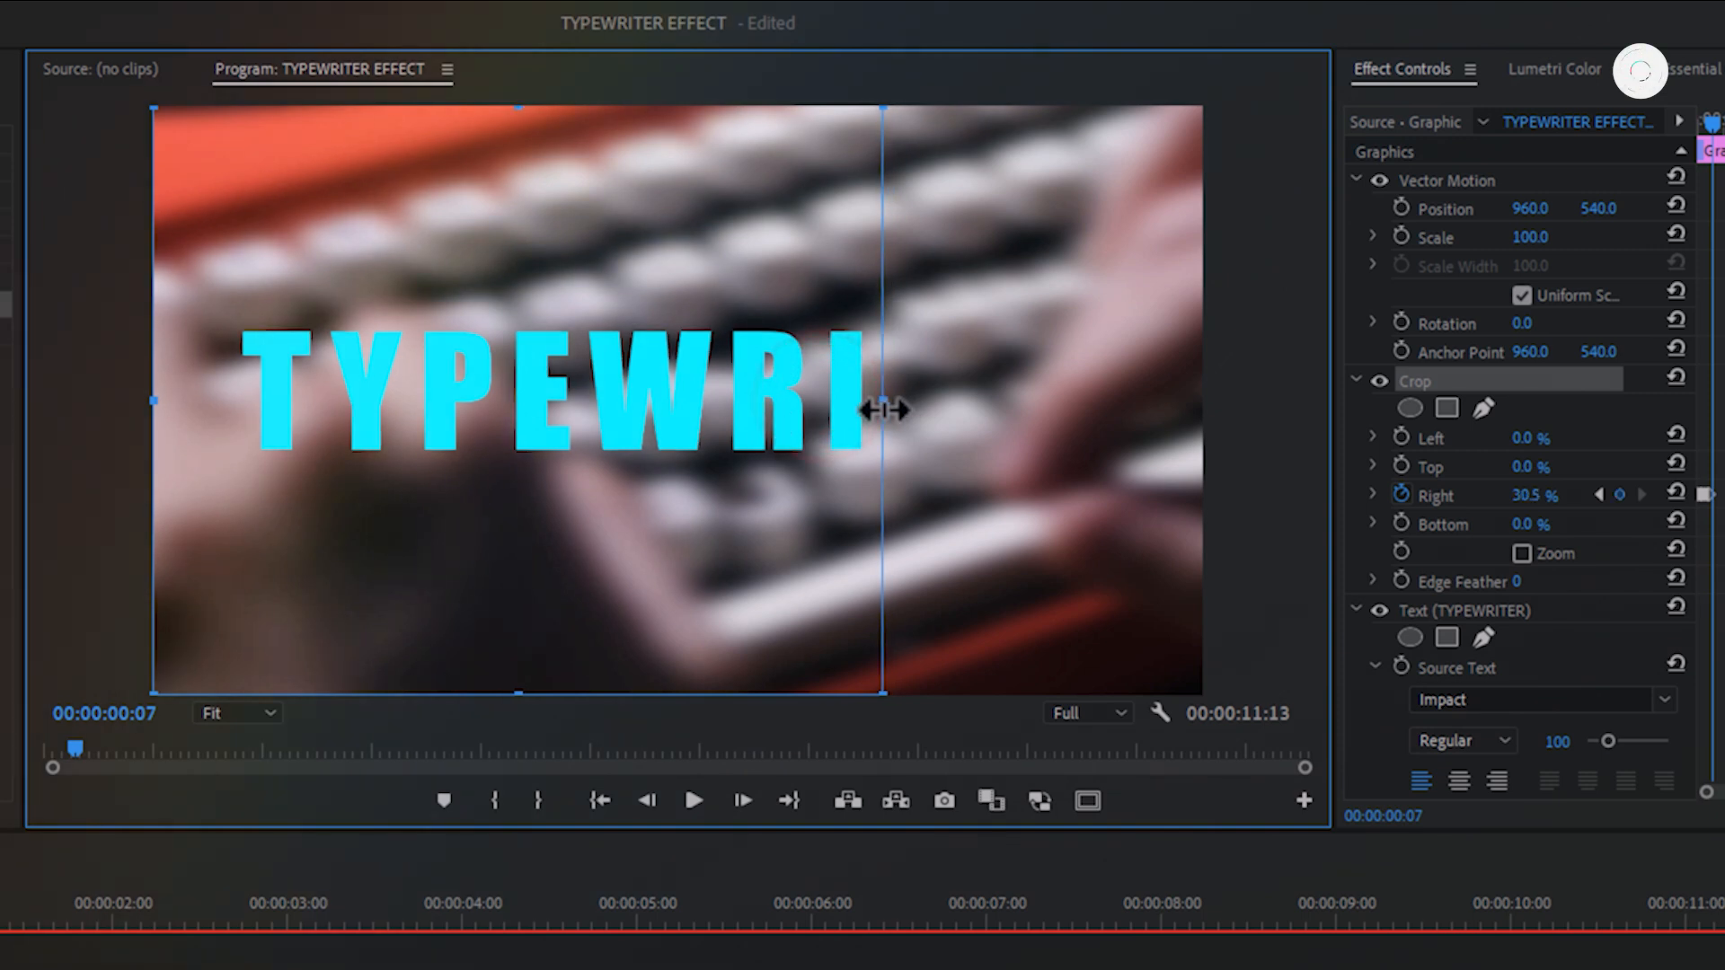
# Reveal the remaining letters T, E and R by keyframing the Right crop to 15.2% by frame 9 and 0% on frame 10.
pyautogui.click(741, 802)
pyautogui.moveTo(884, 396); pyautogui.dragTo(1045, 405)
pyautogui.click(742, 800)
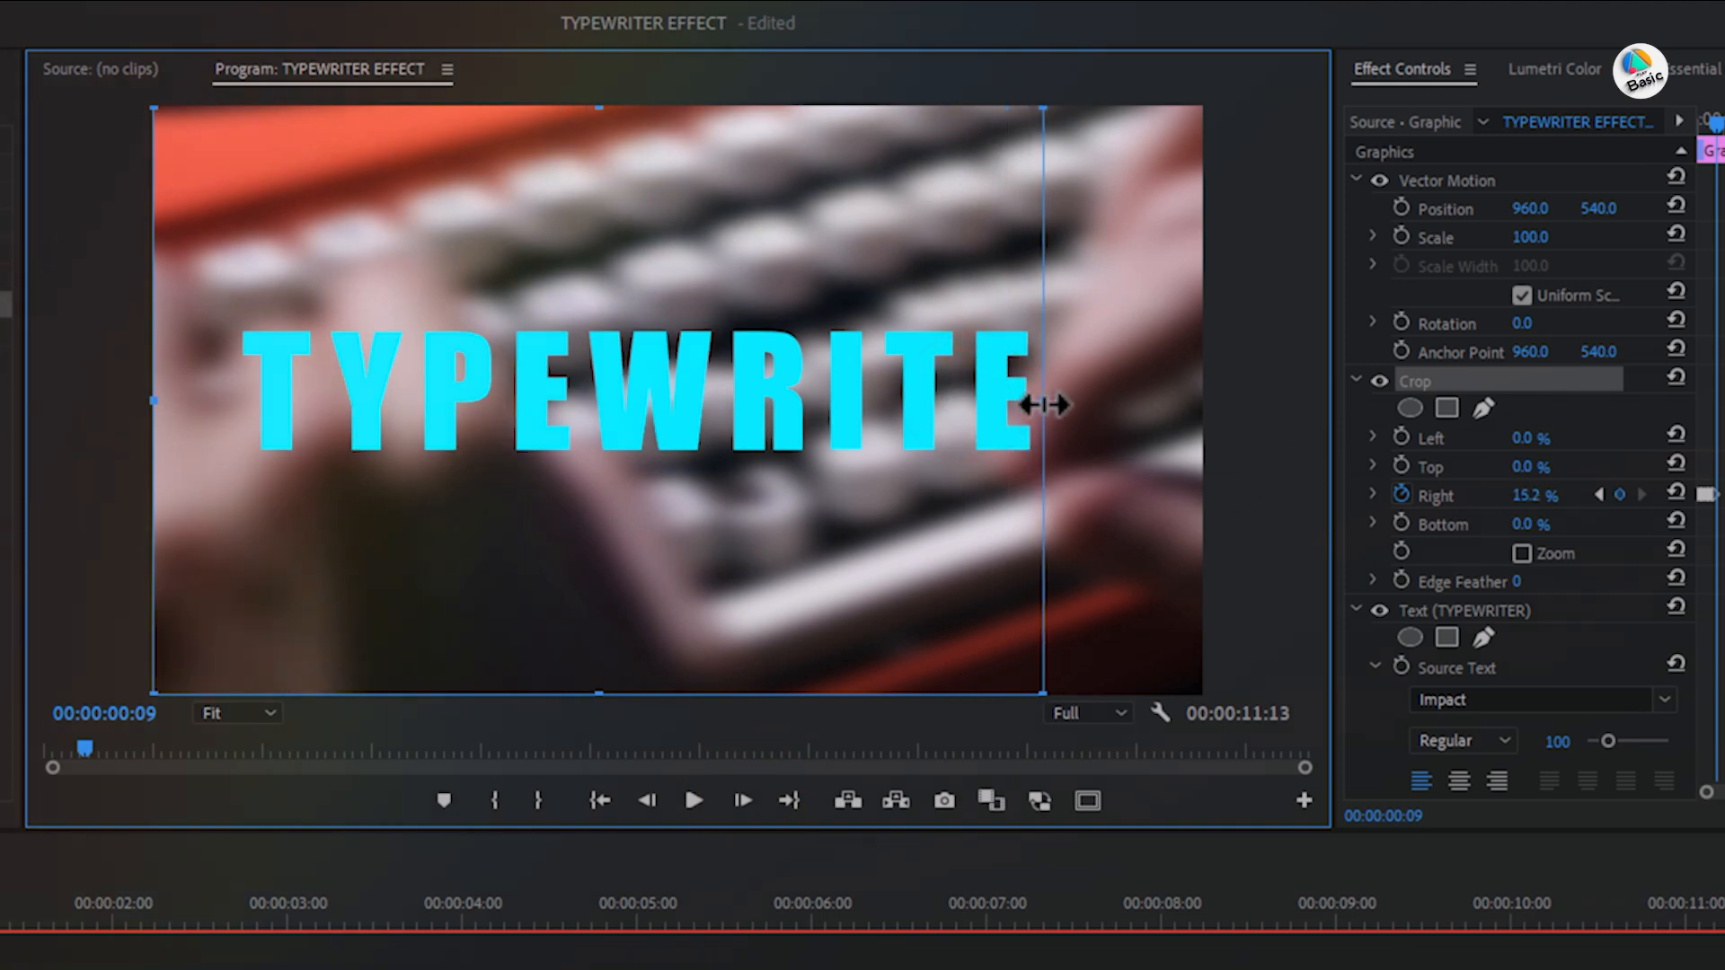
pyautogui.click(742, 800)
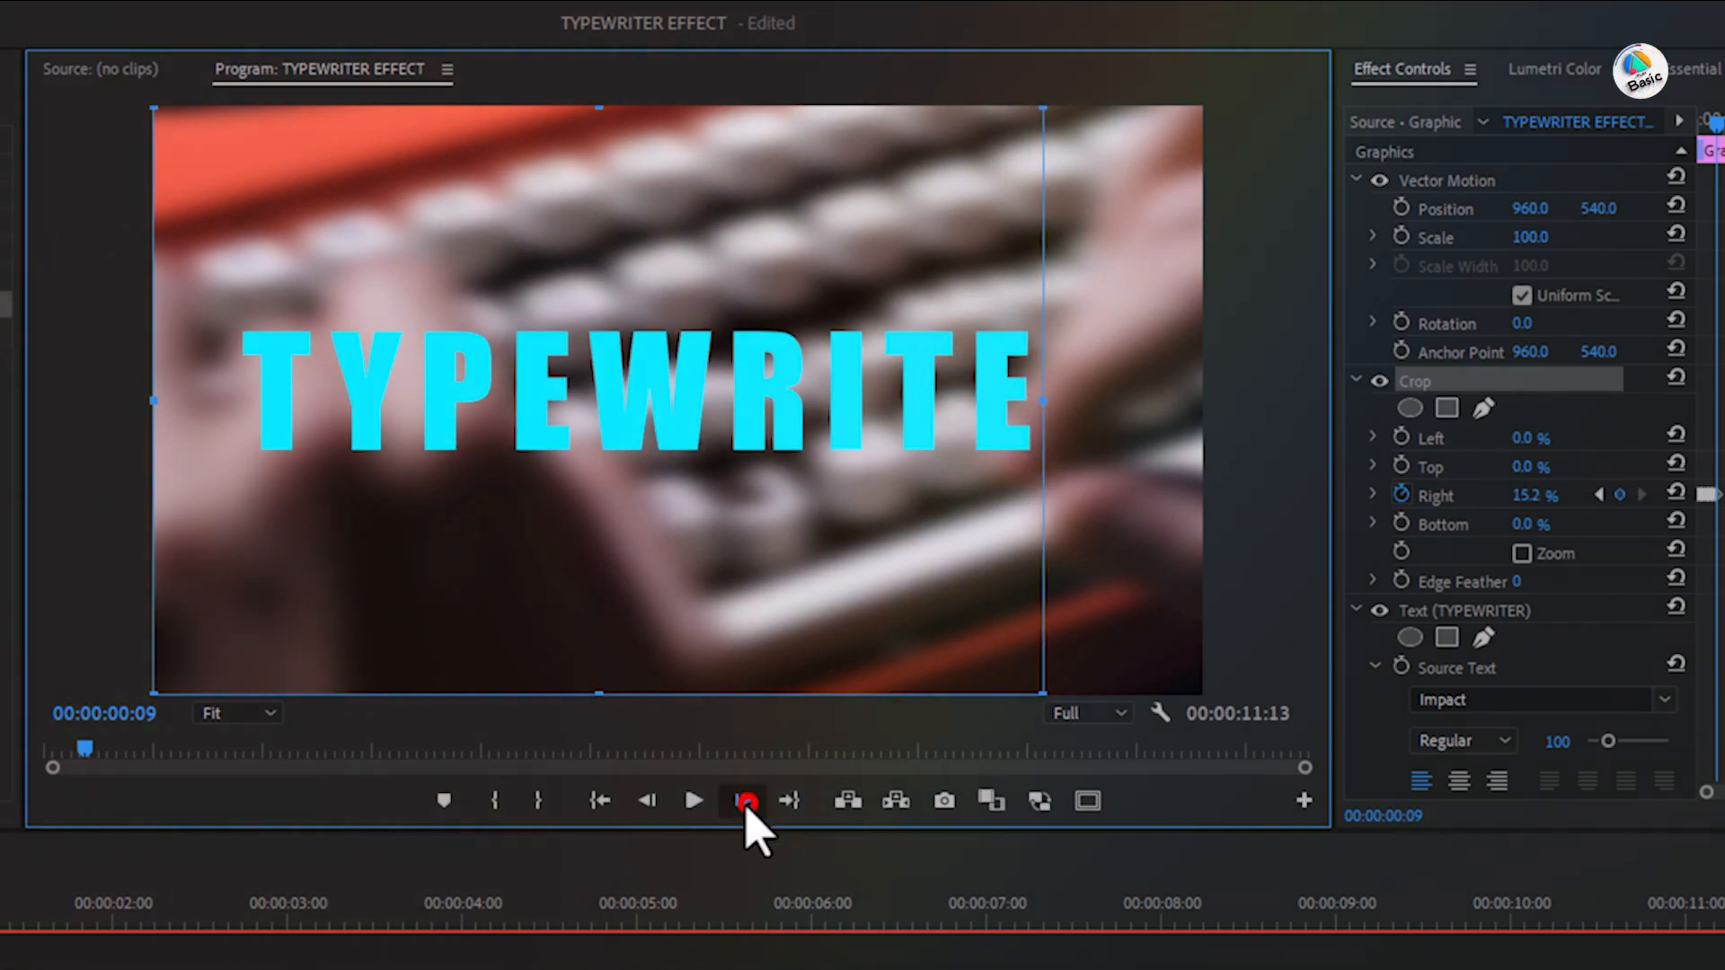
pyautogui.moveTo(1047, 405); pyautogui.dragTo(1217, 402)
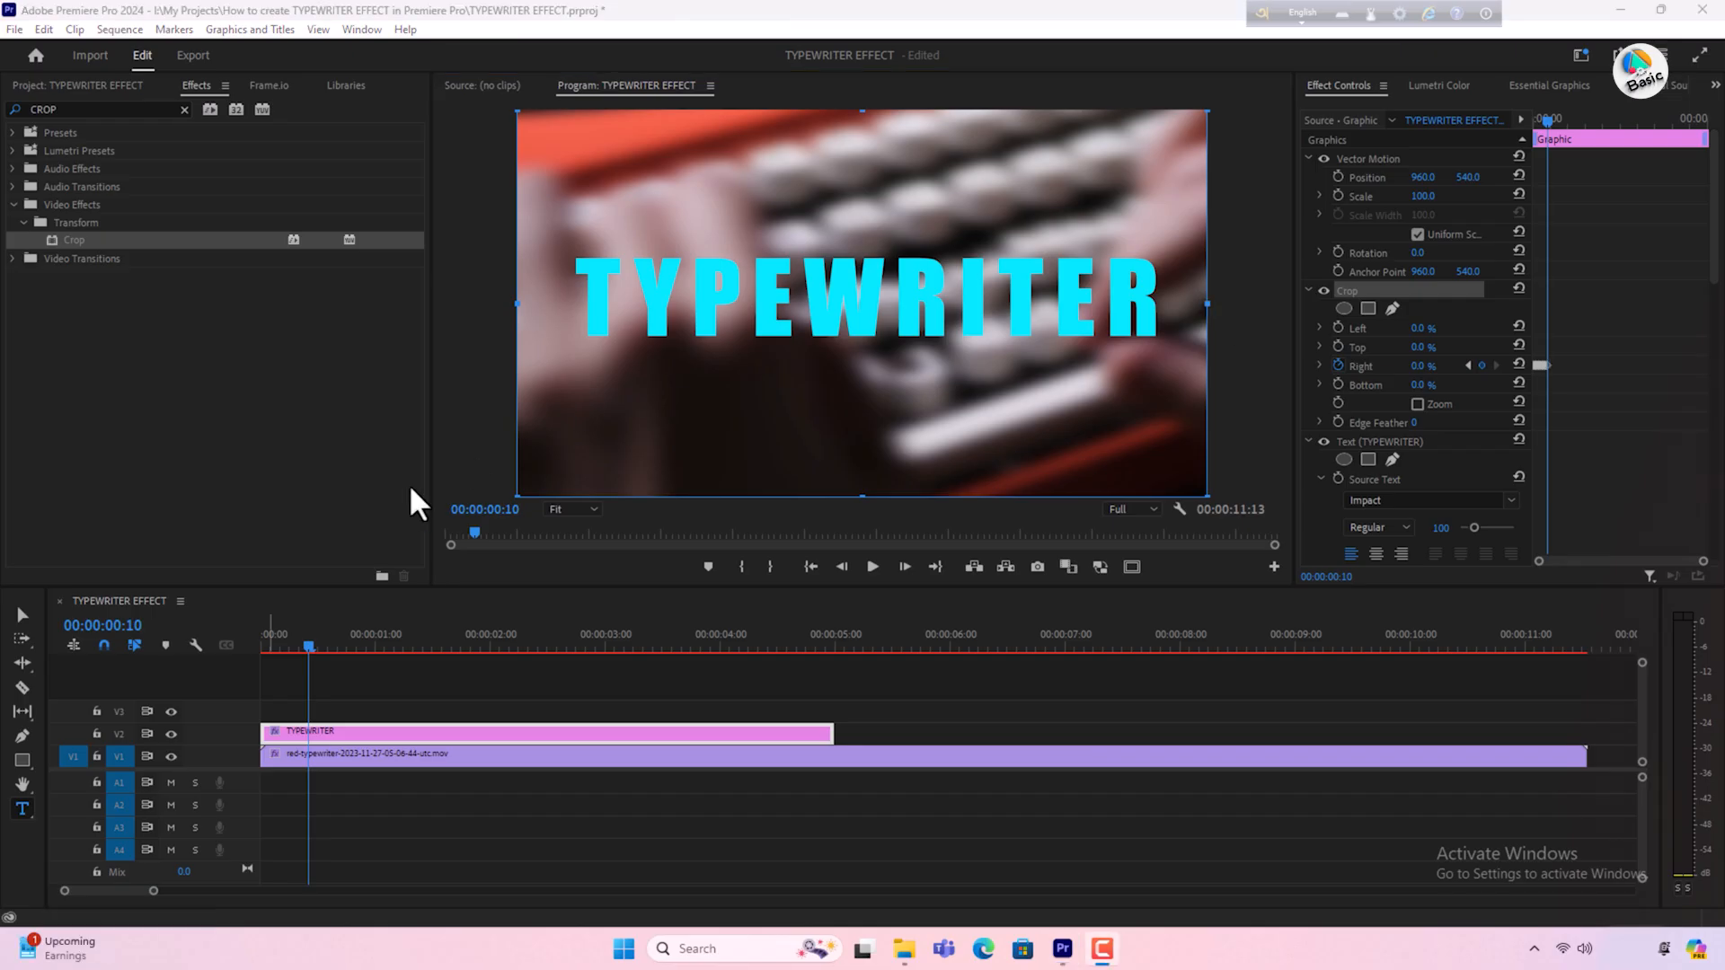
# Split the typewriter footage on V1 at the end of the TYPEWRITER clip and delete the leftover footage.
pyautogui.click(18, 688)
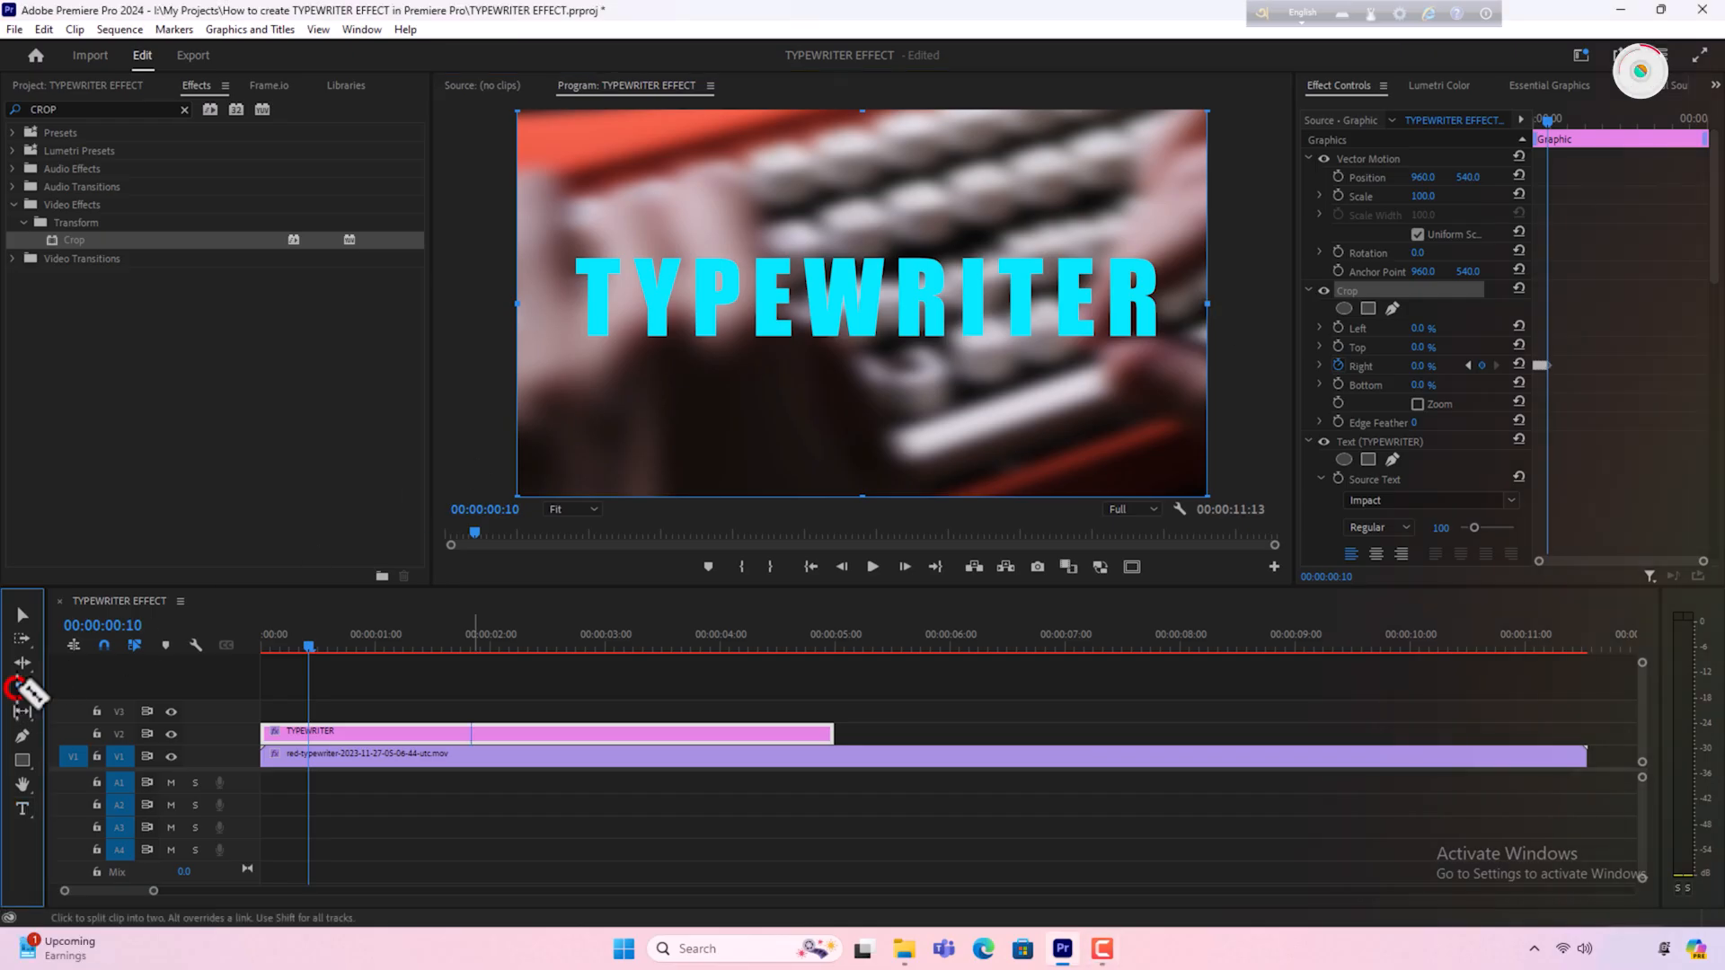
pyautogui.click(832, 756)
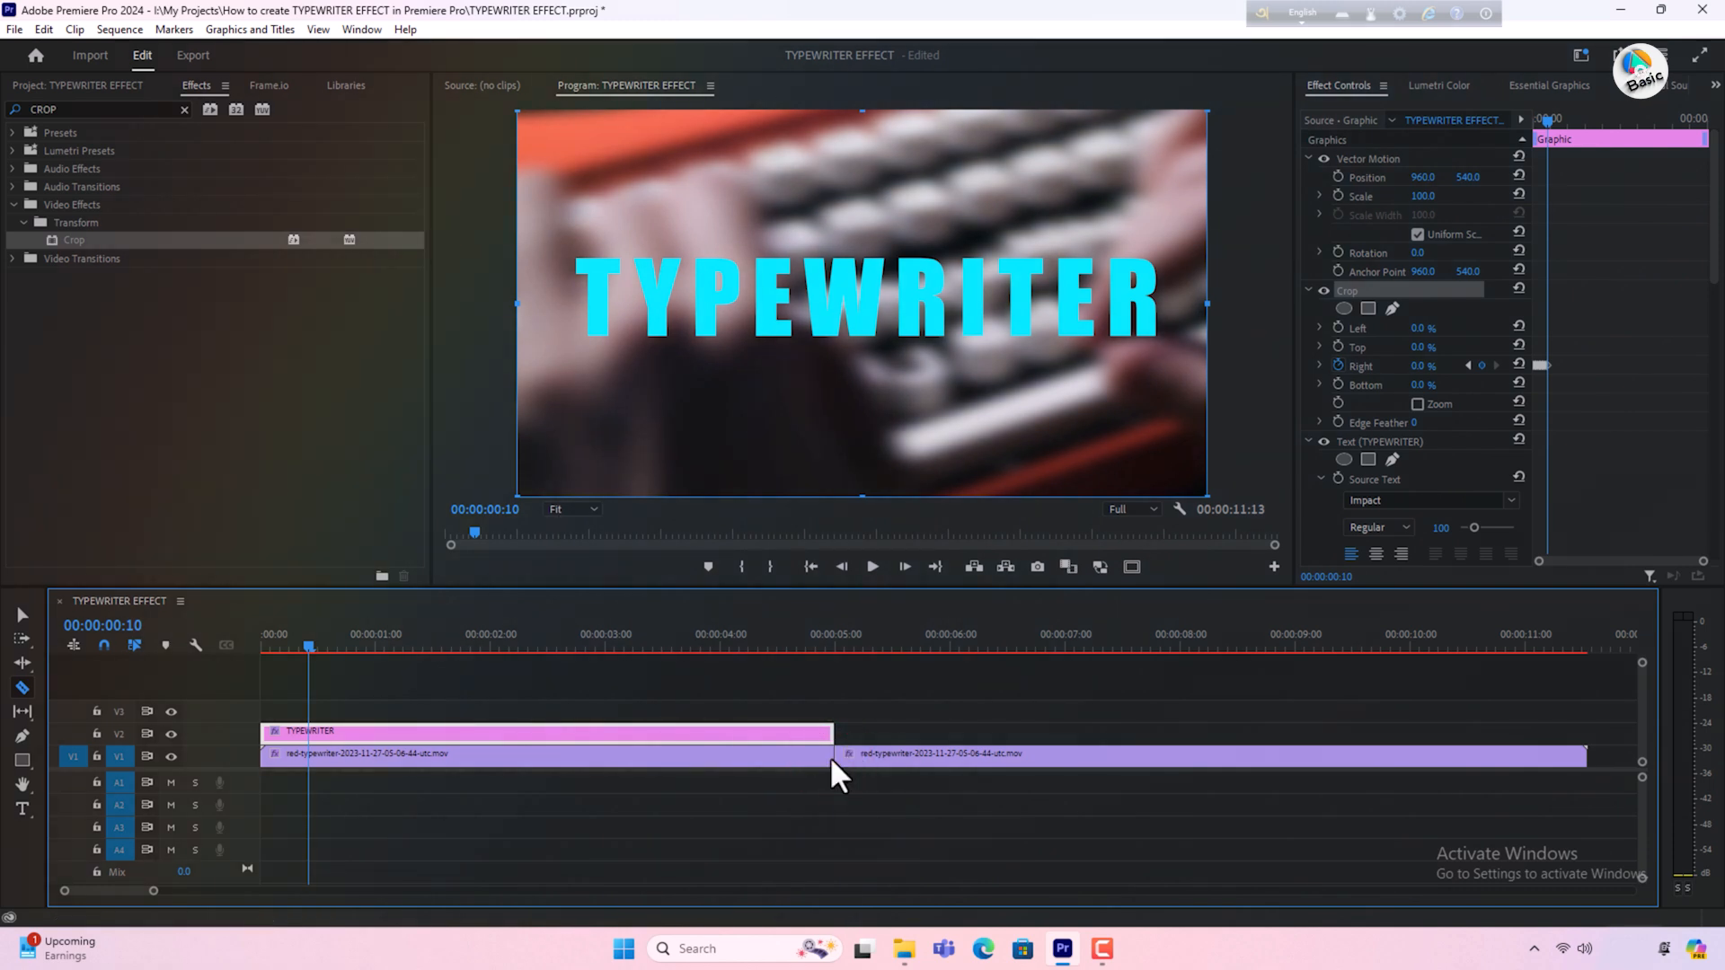
pyautogui.click(20, 614)
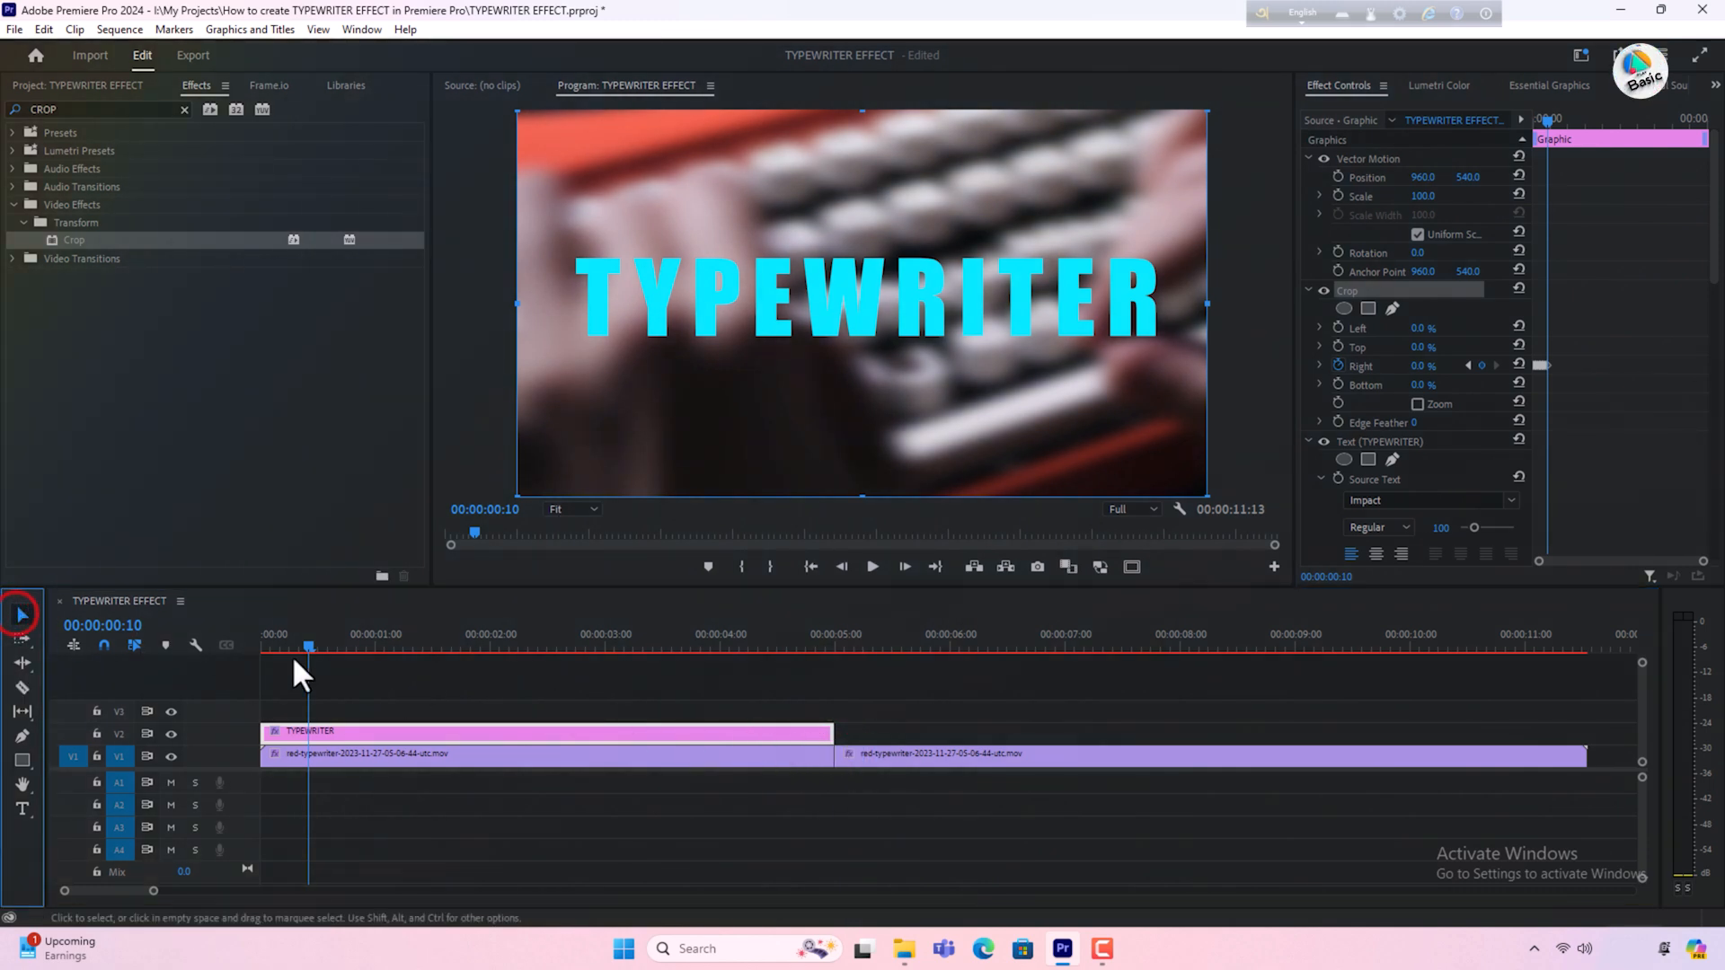
pyautogui.click(952, 758)
pyautogui.press('Delete')
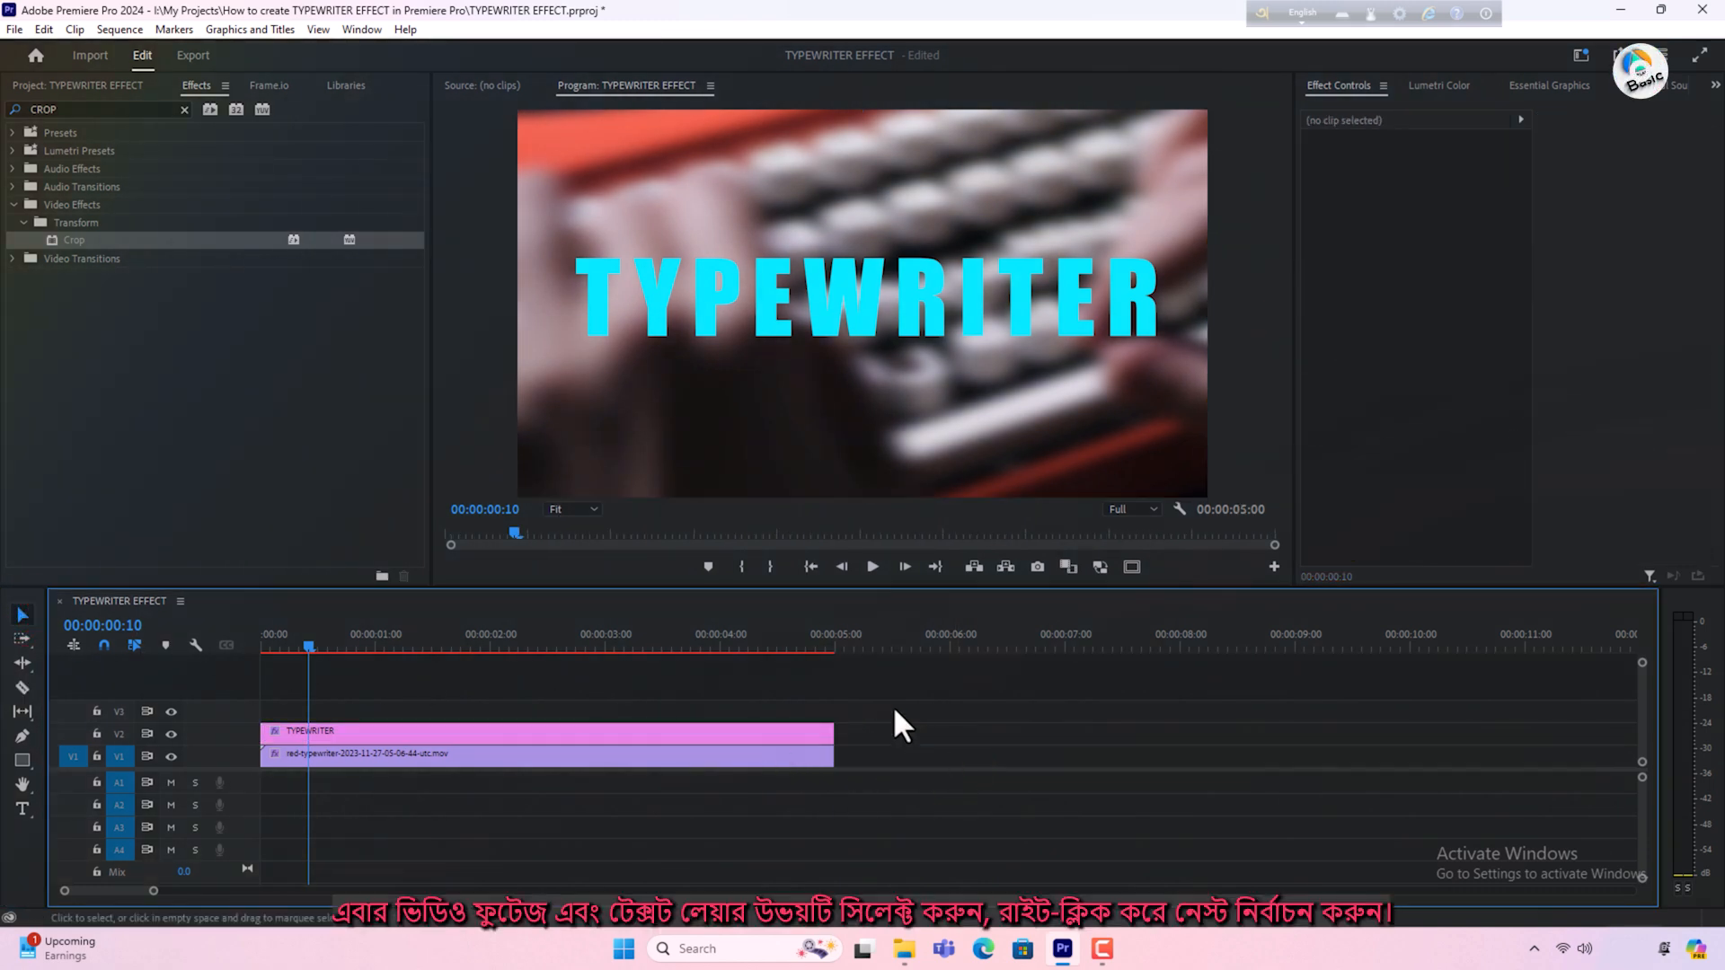
# Nest the TYPEWRITER title and the footage clip together into one sequence named TYPEWRITER EFFECT.
pyautogui.moveTo(894, 708); pyautogui.dragTo(759, 780)
pyautogui.rightClick(761, 736)
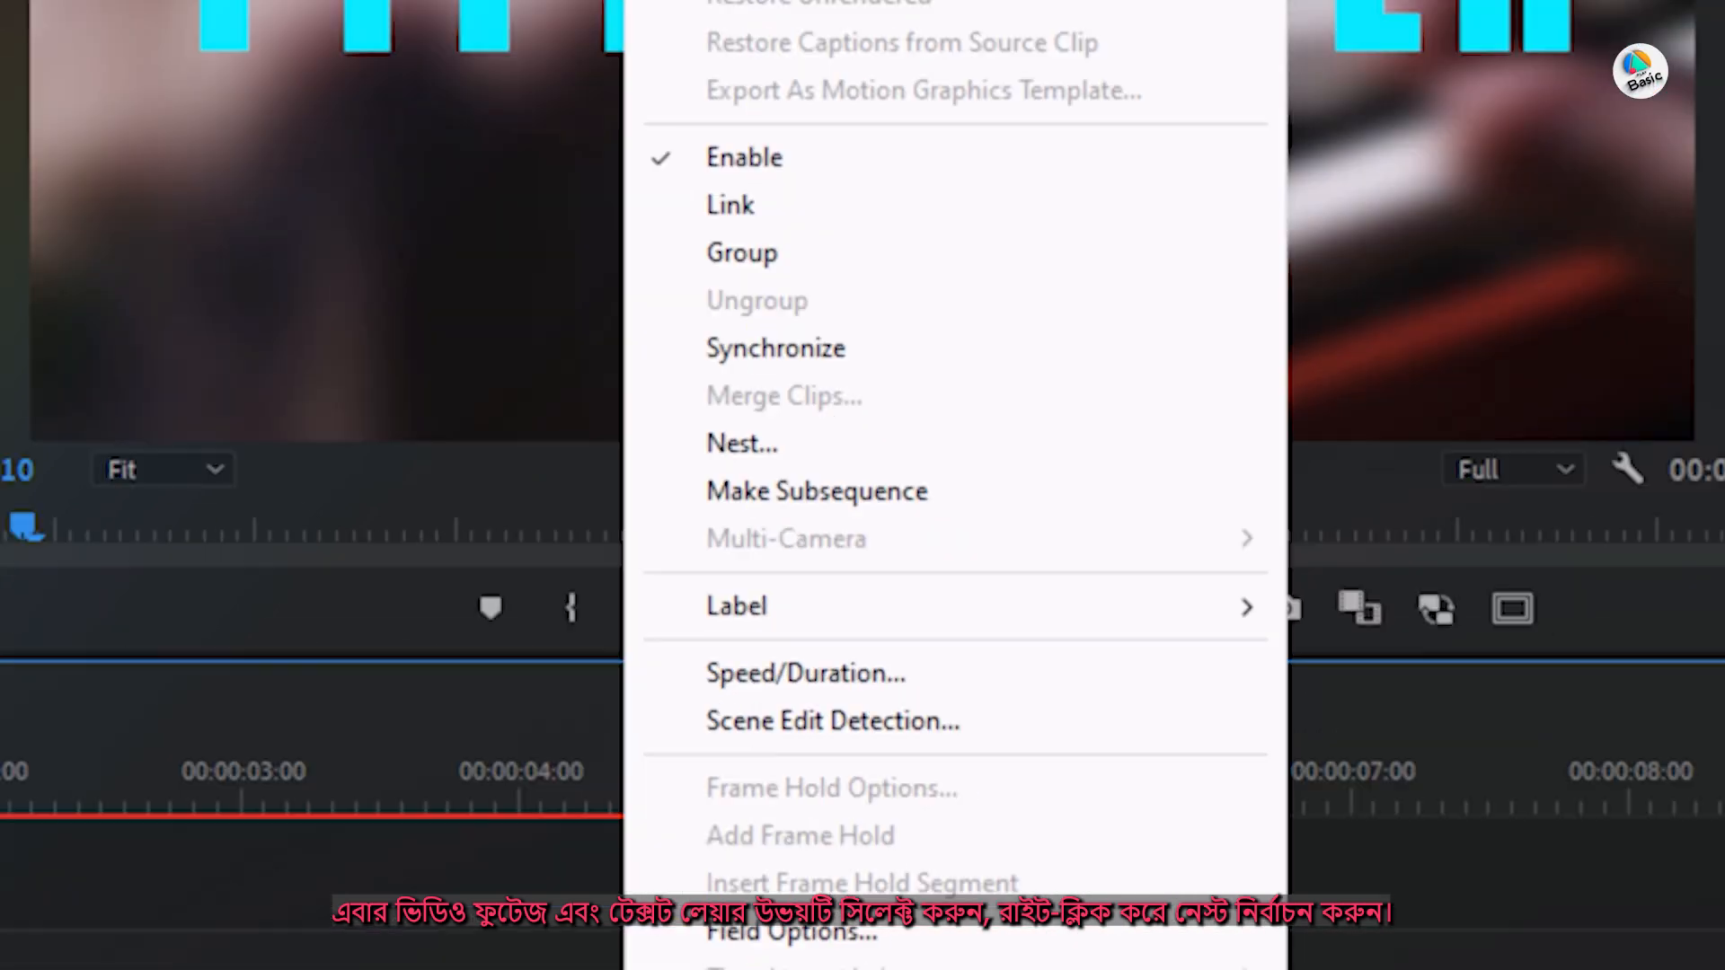
pyautogui.click(783, 445)
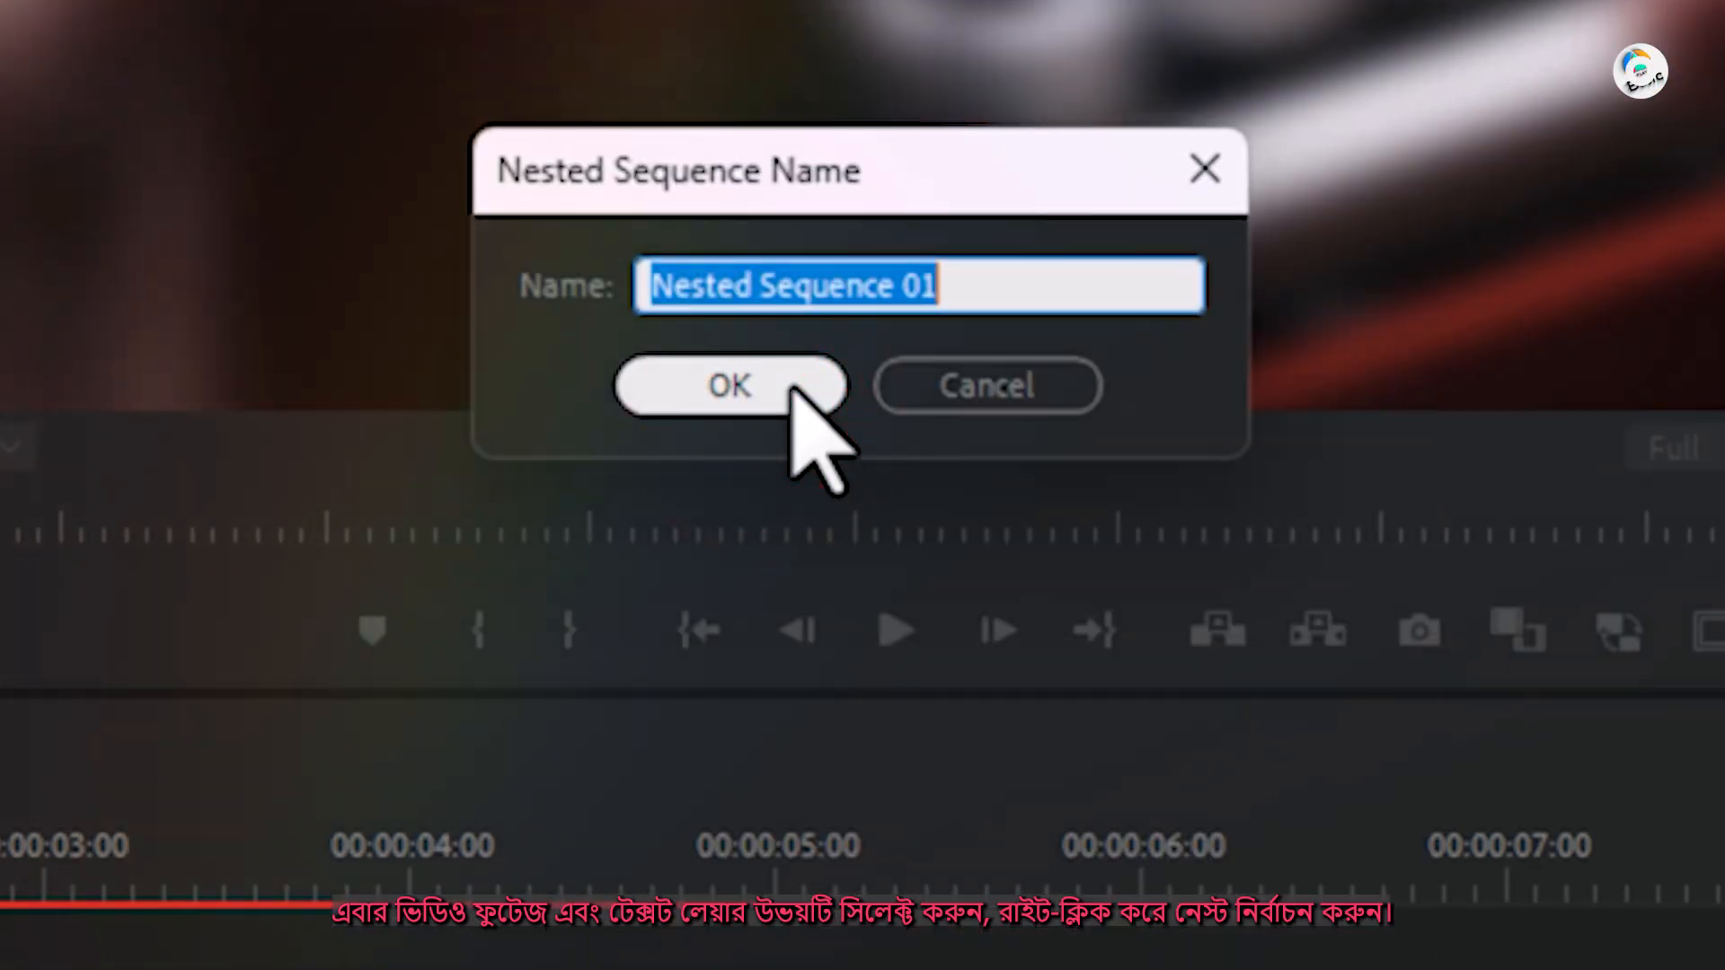
pyautogui.click(791, 387)
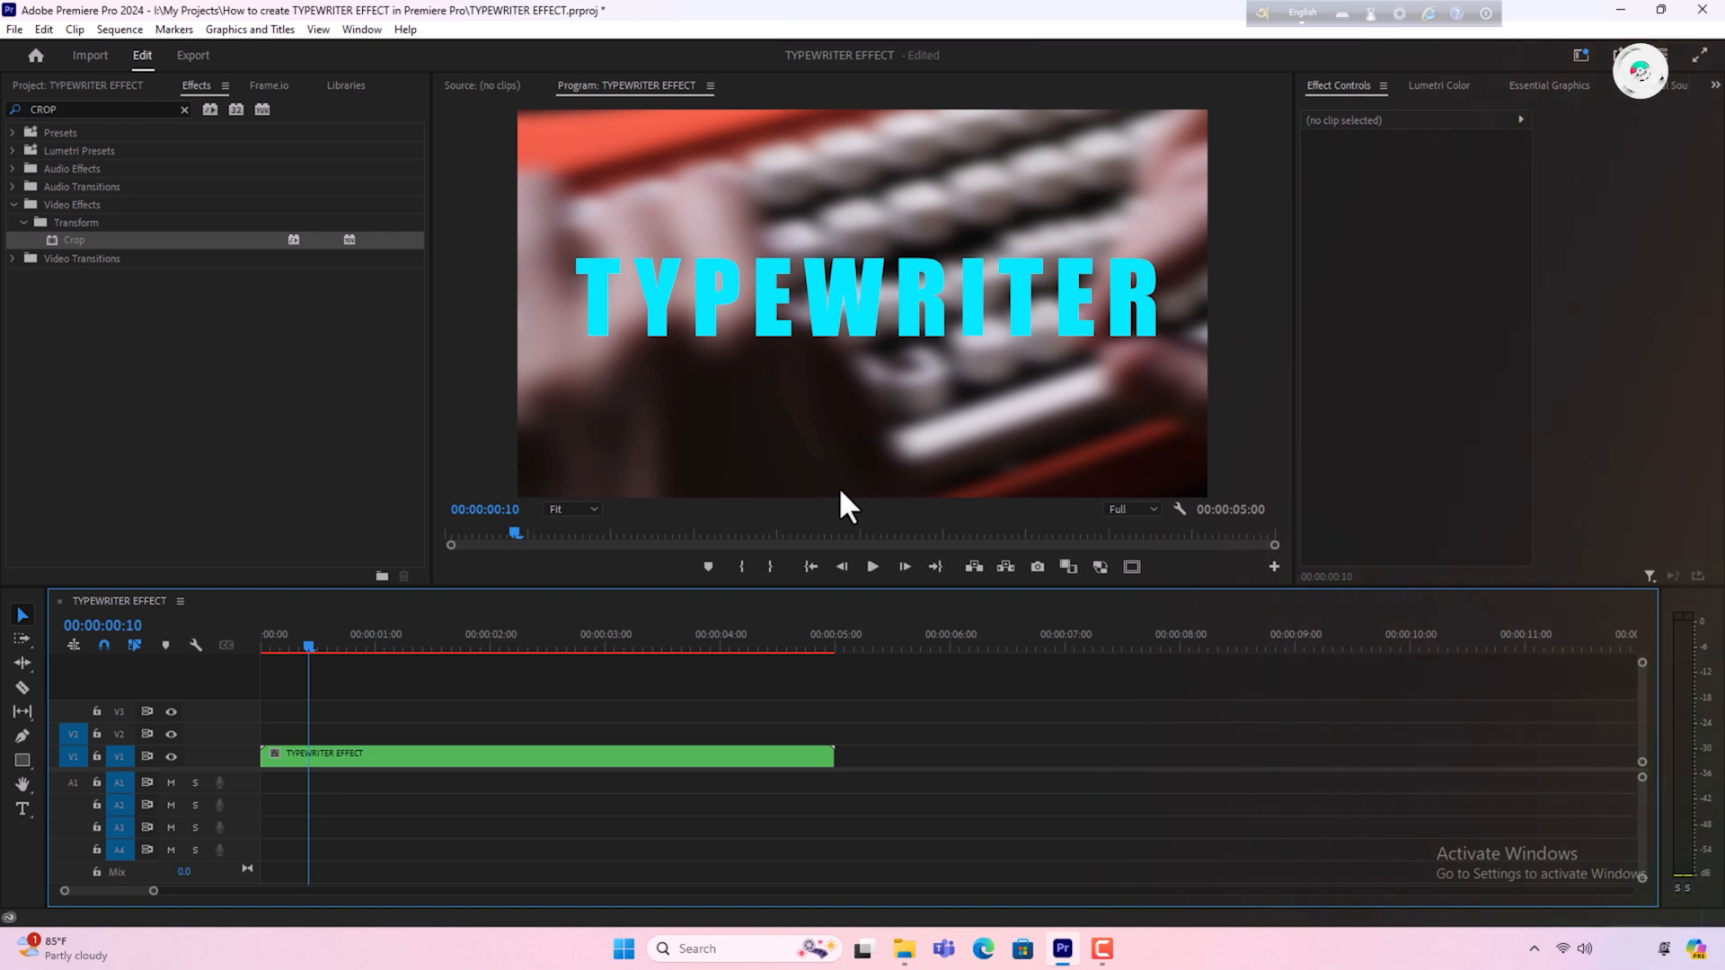
pyautogui.click(912, 221)
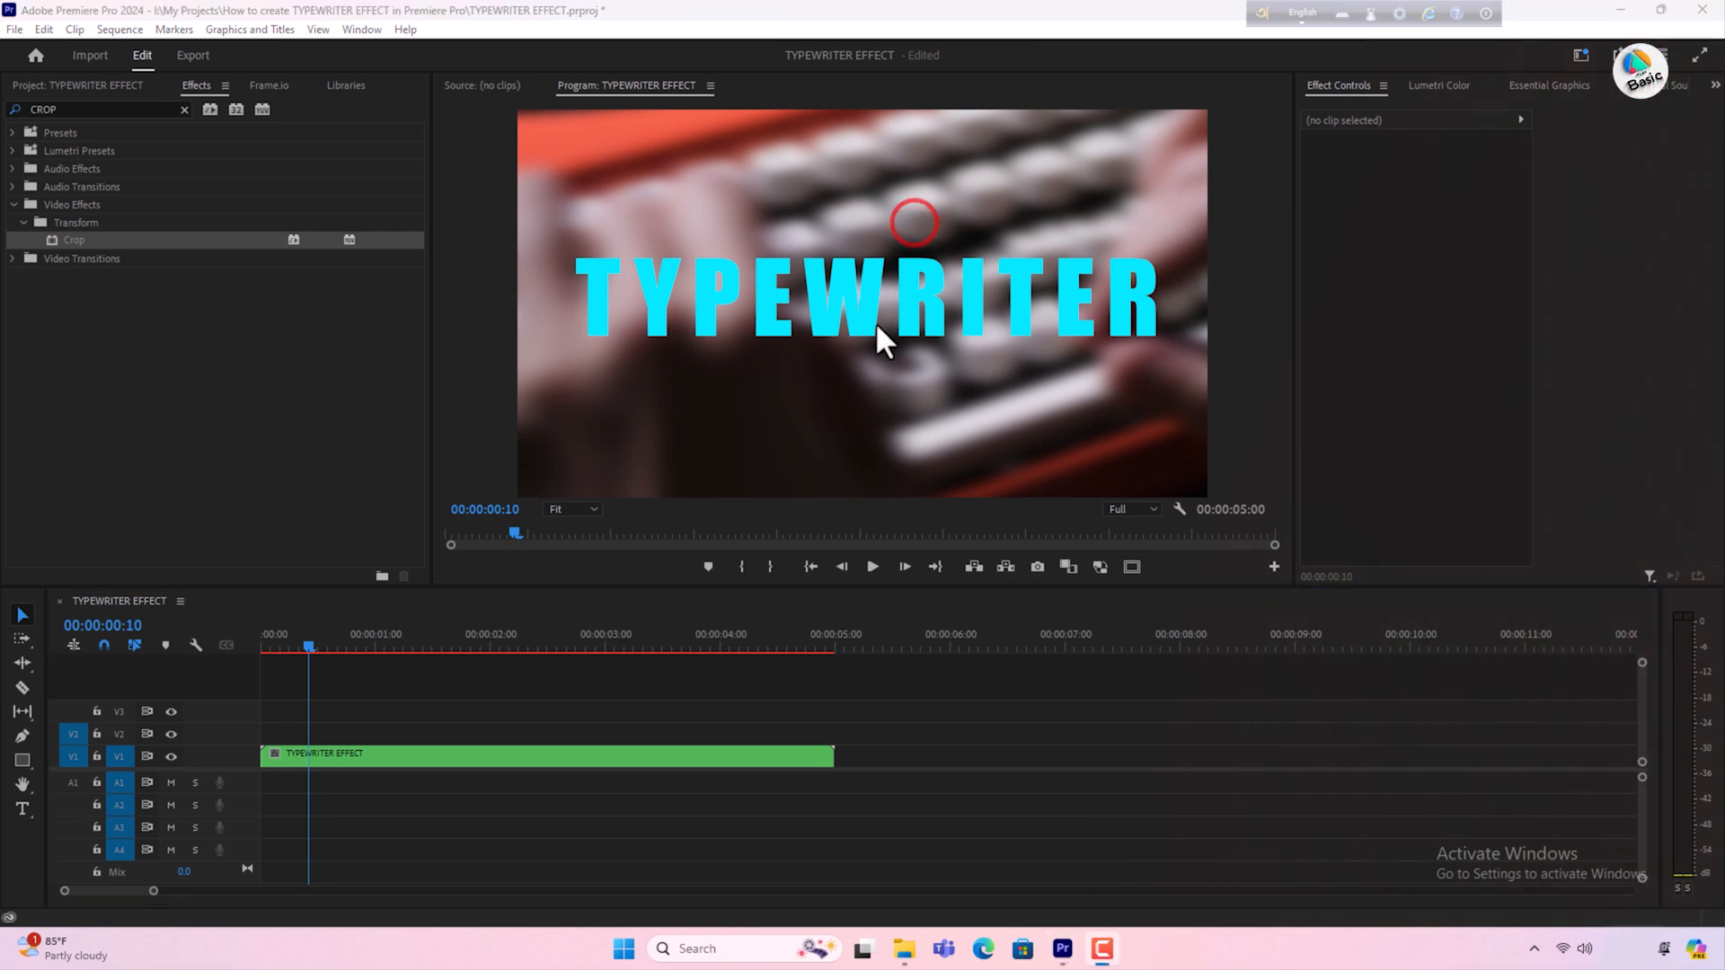
# Slow the nested TYPEWRITER EFFECT clip down to 20% speed.
pyautogui.rightClick(713, 753)
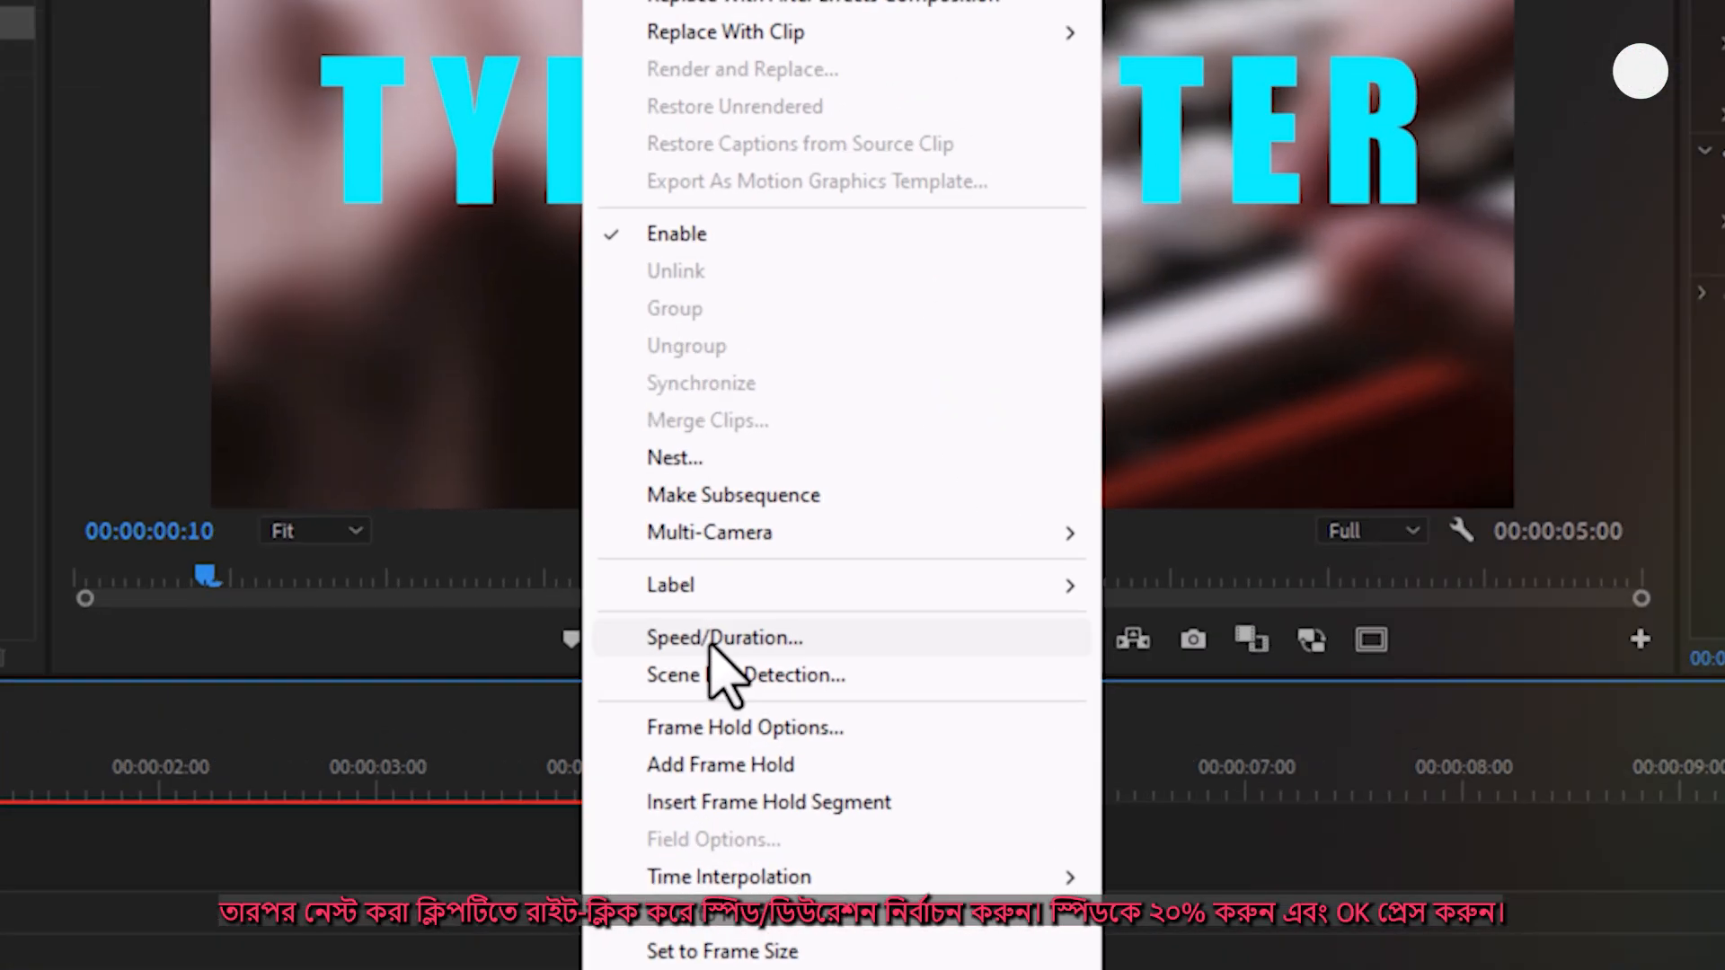
pyautogui.click(777, 566)
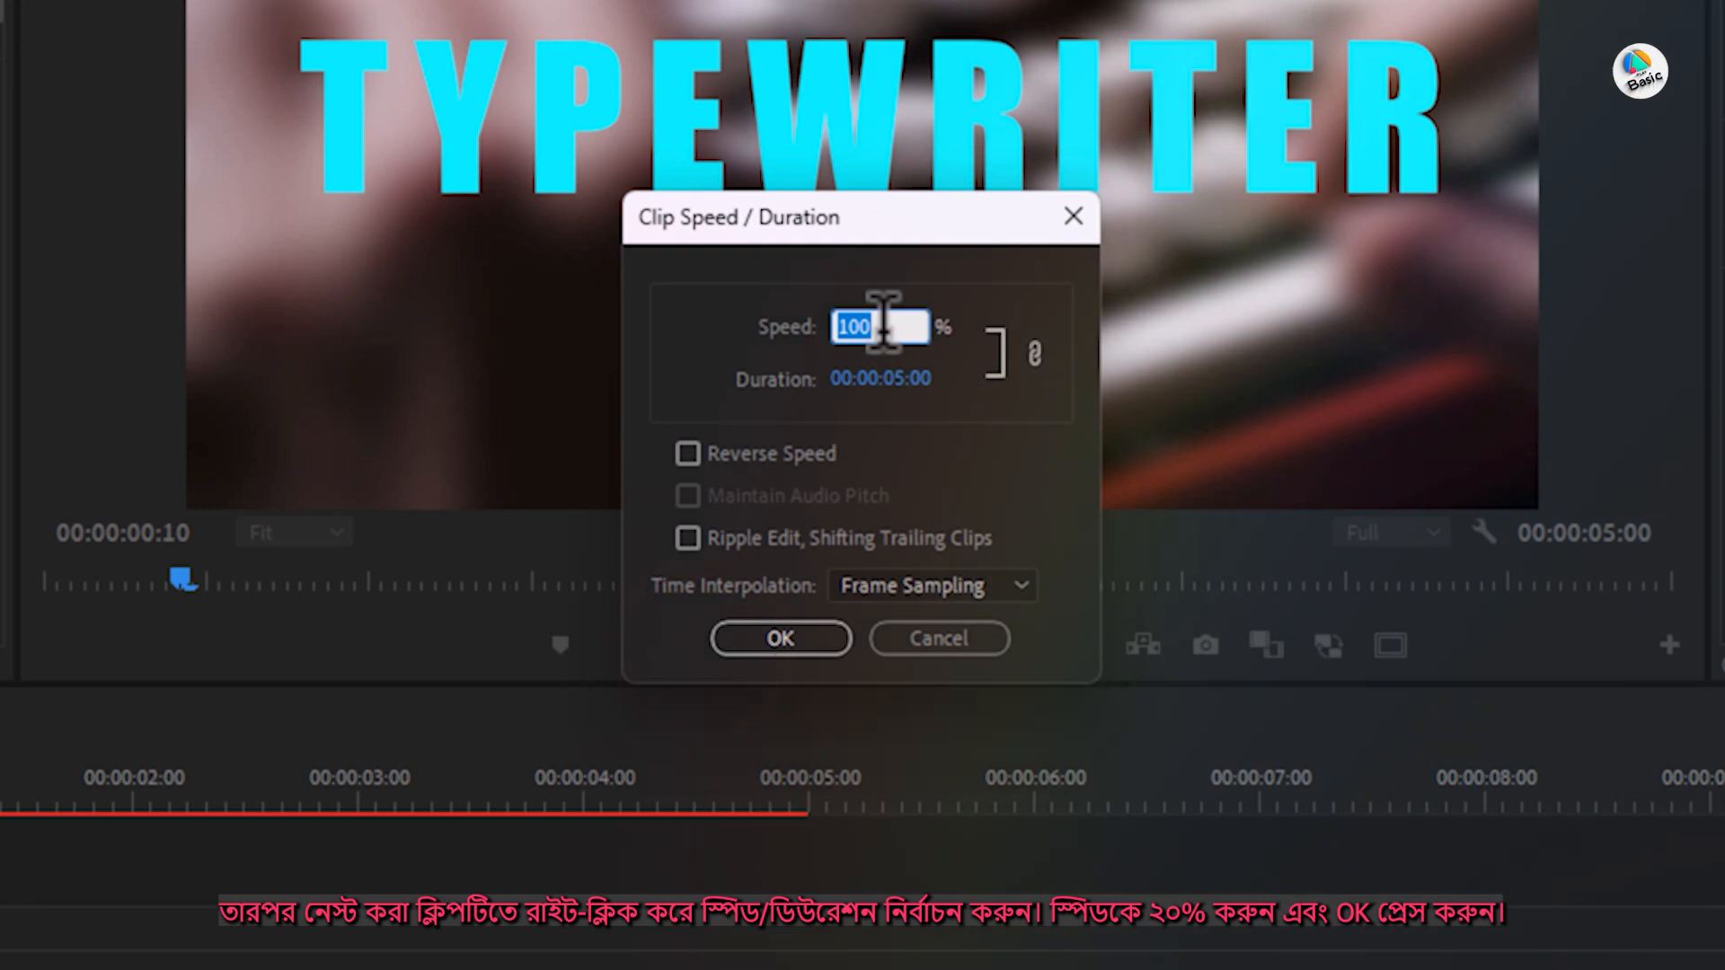
pyautogui.moveTo(883, 327); pyautogui.dragTo(815, 329)
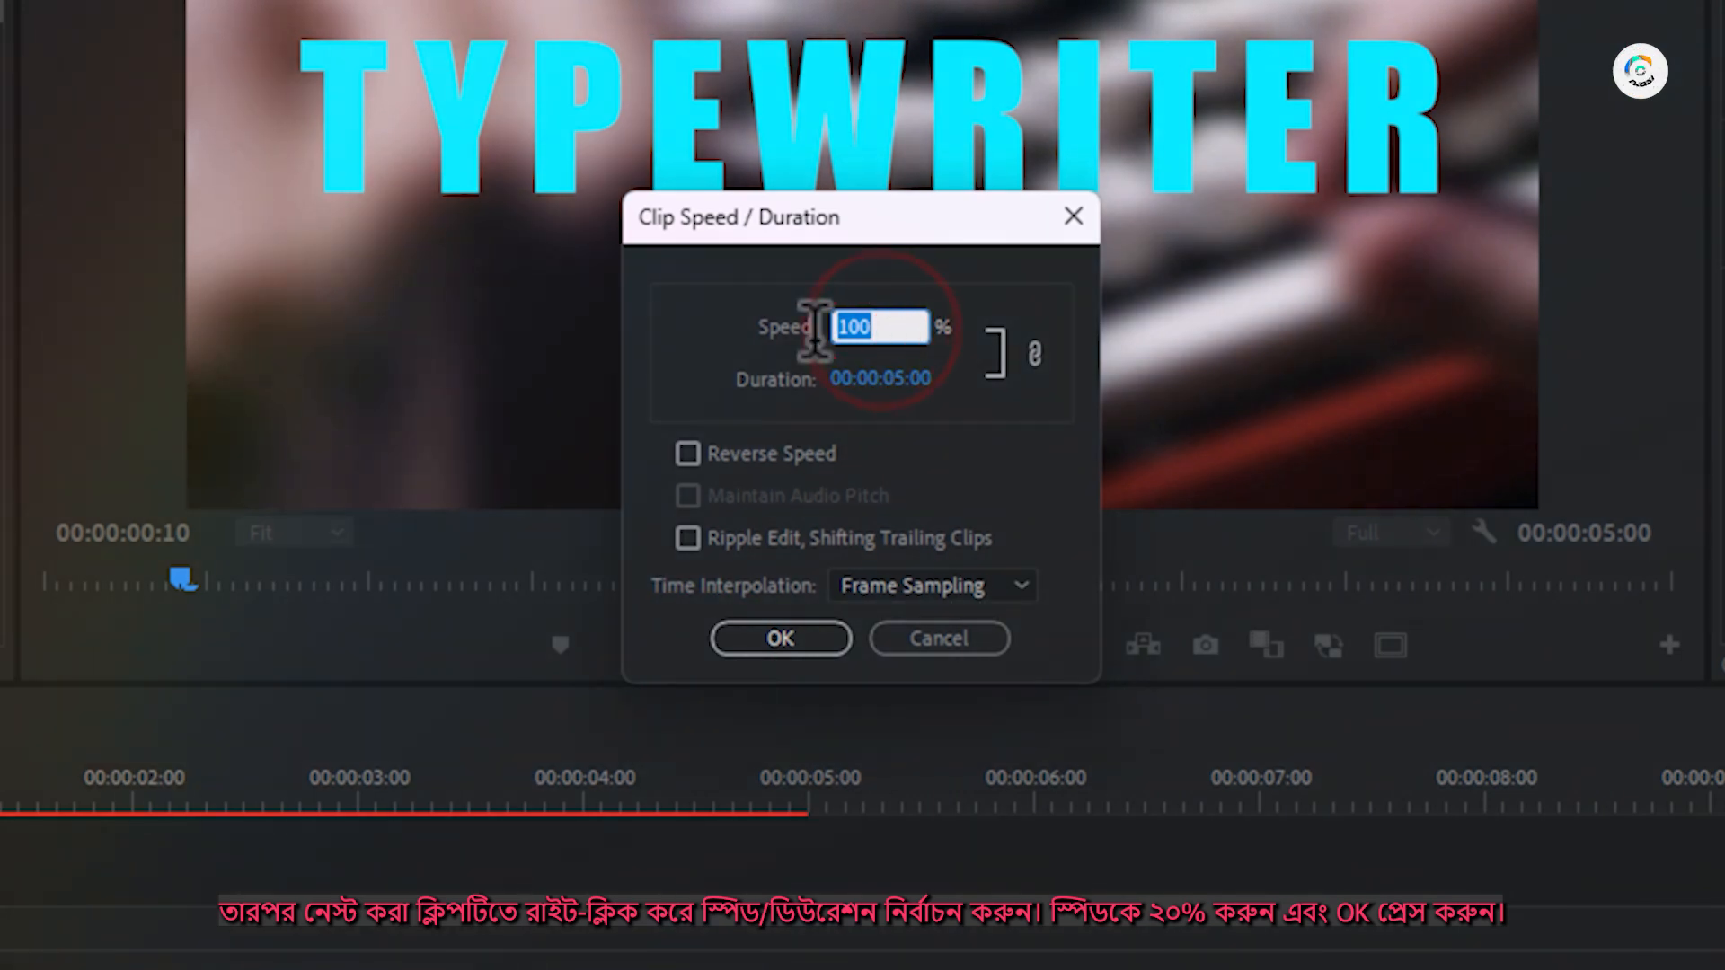
pyautogui.write('20')
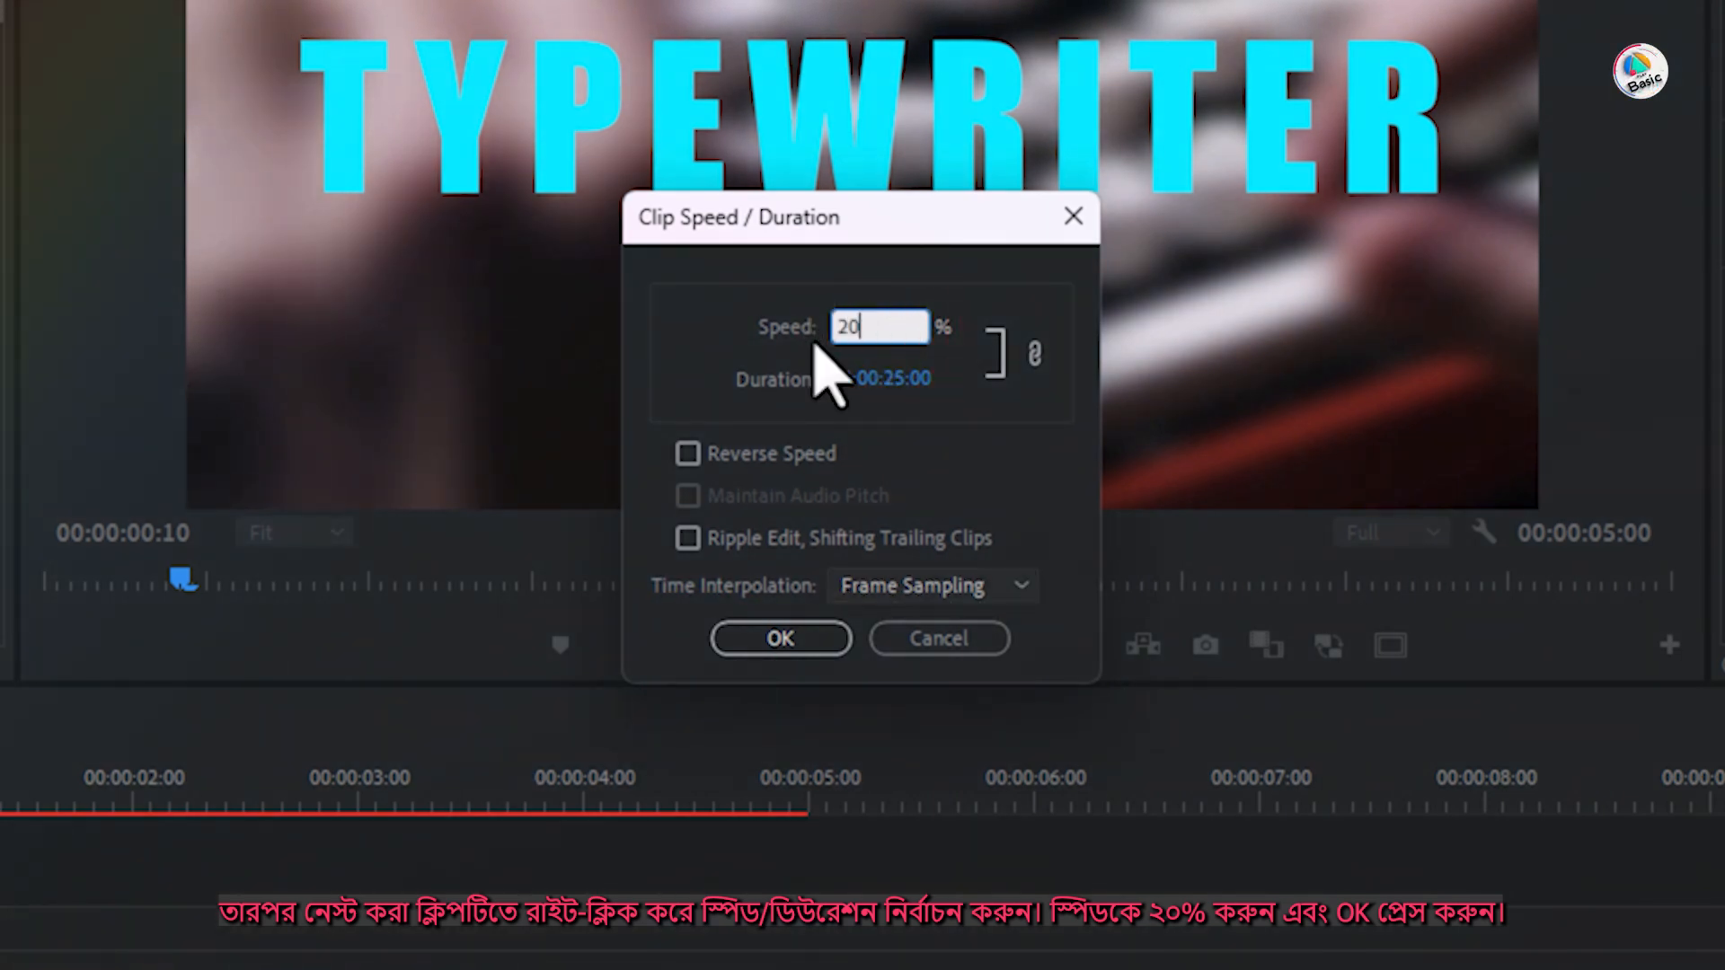
pyautogui.click(809, 639)
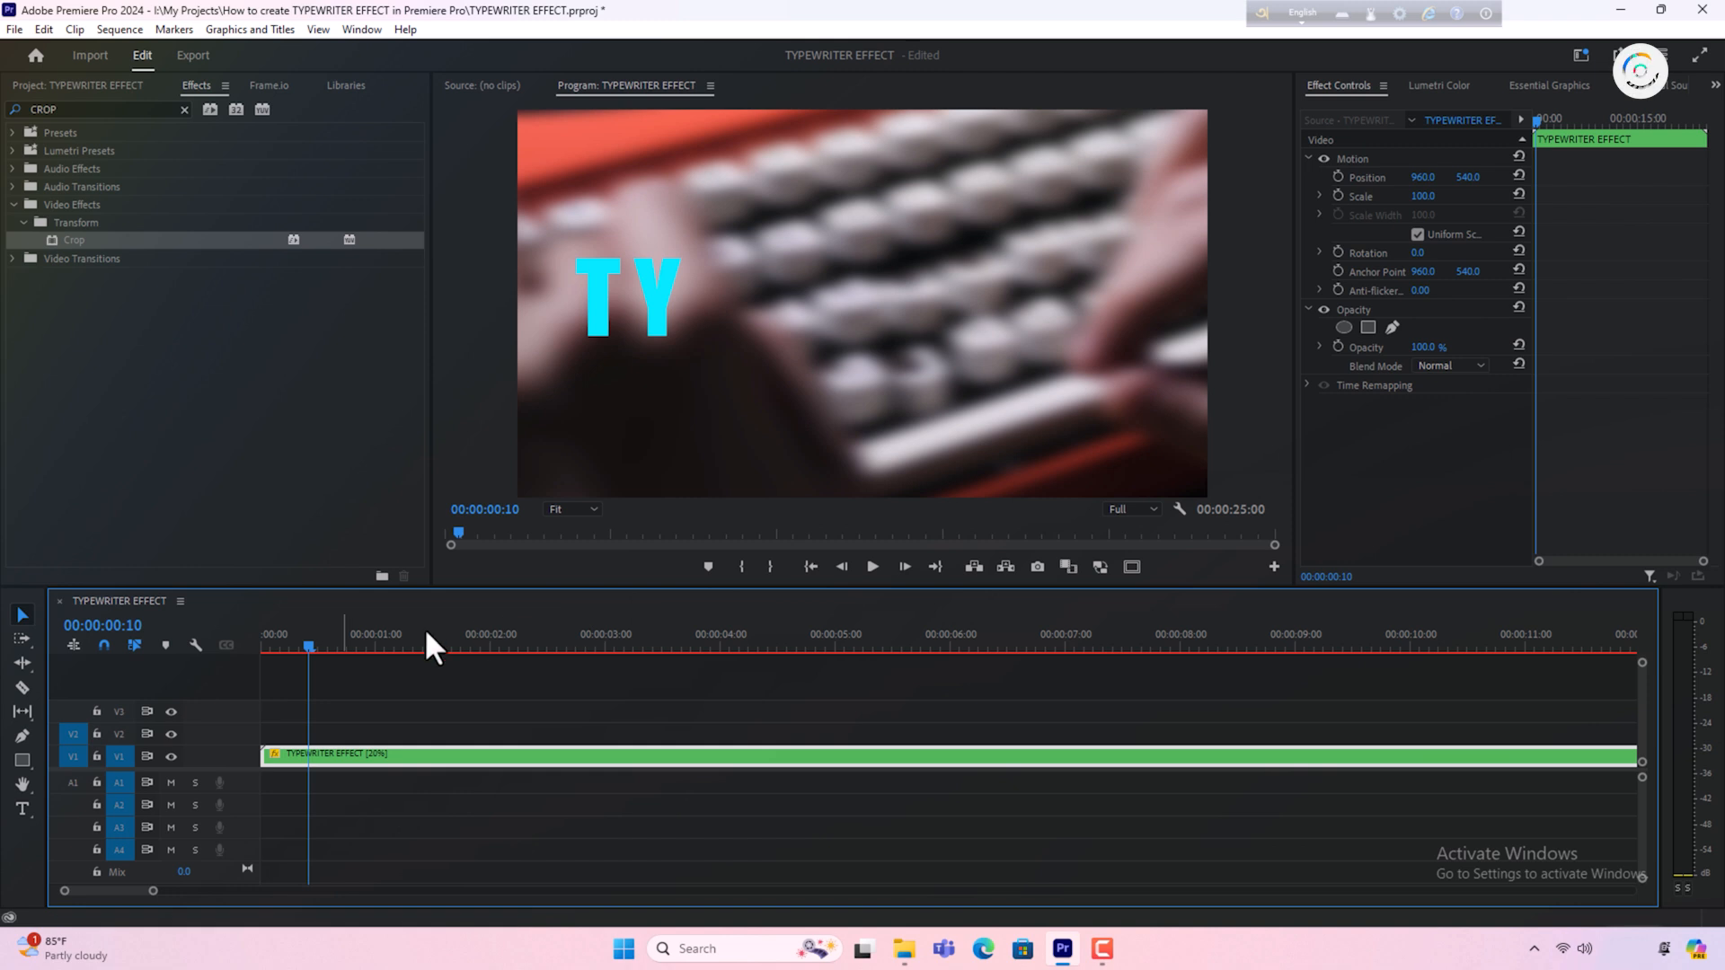
# Play the slowed nested clip from the start to check the pace of the letter reveal.
pyautogui.moveTo(311, 645); pyautogui.dragTo(184, 690)
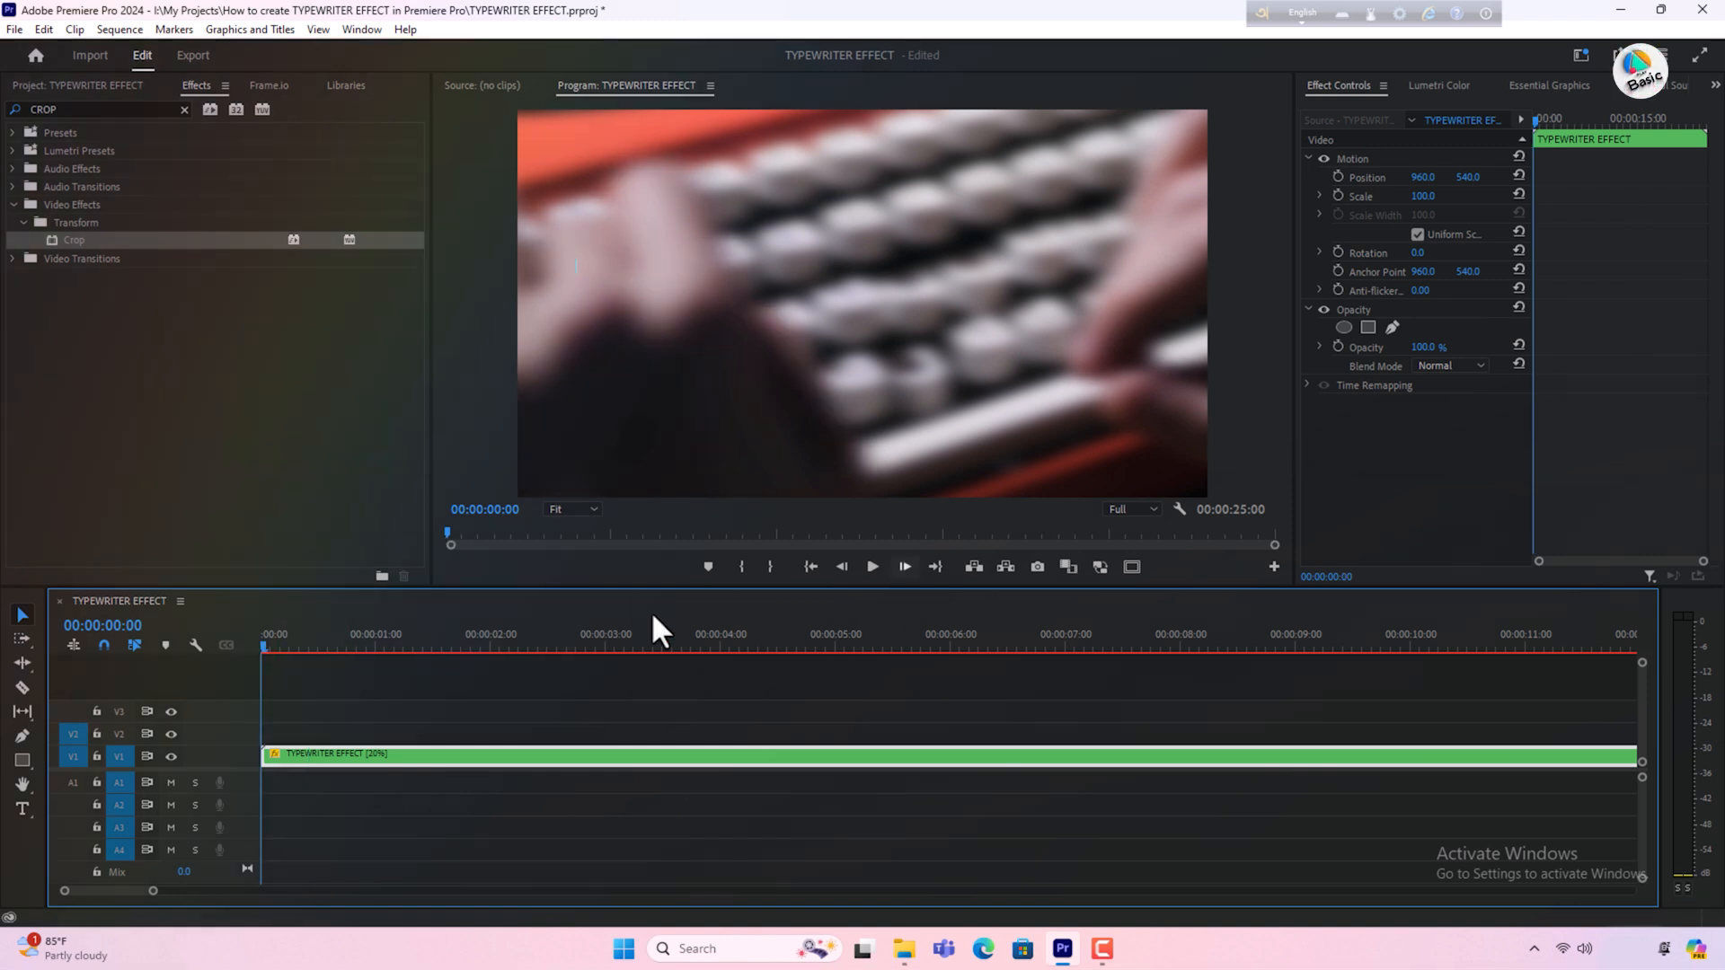
pyautogui.click(871, 567)
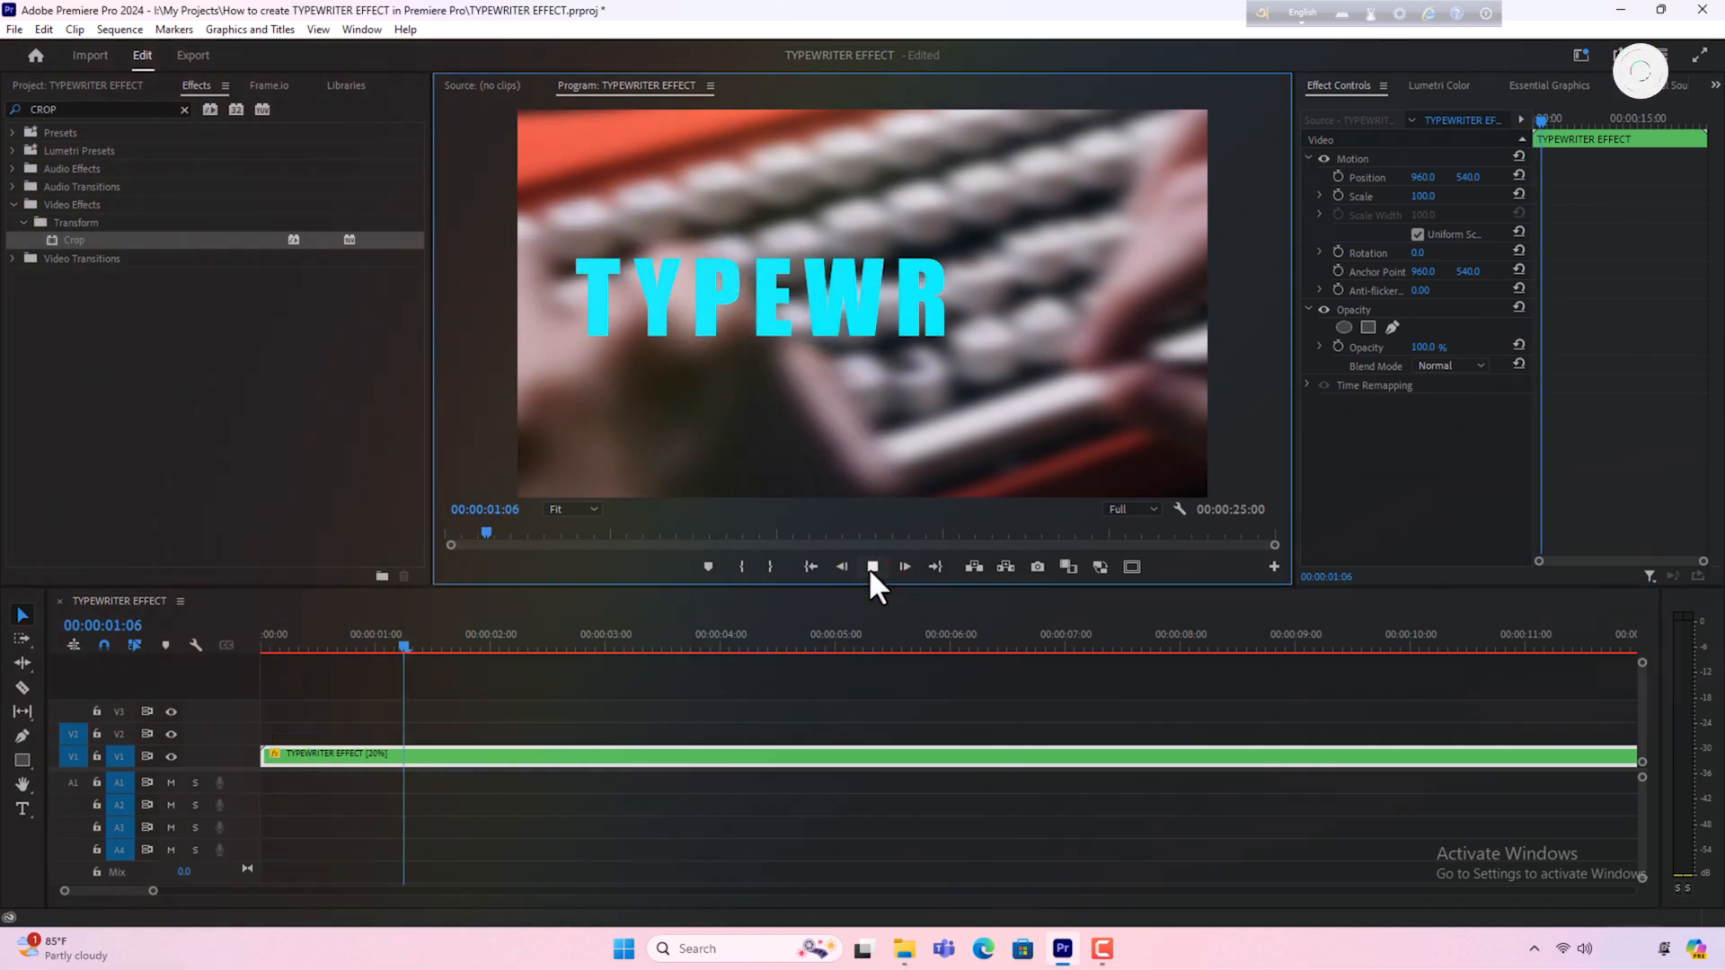
pyautogui.click(872, 567)
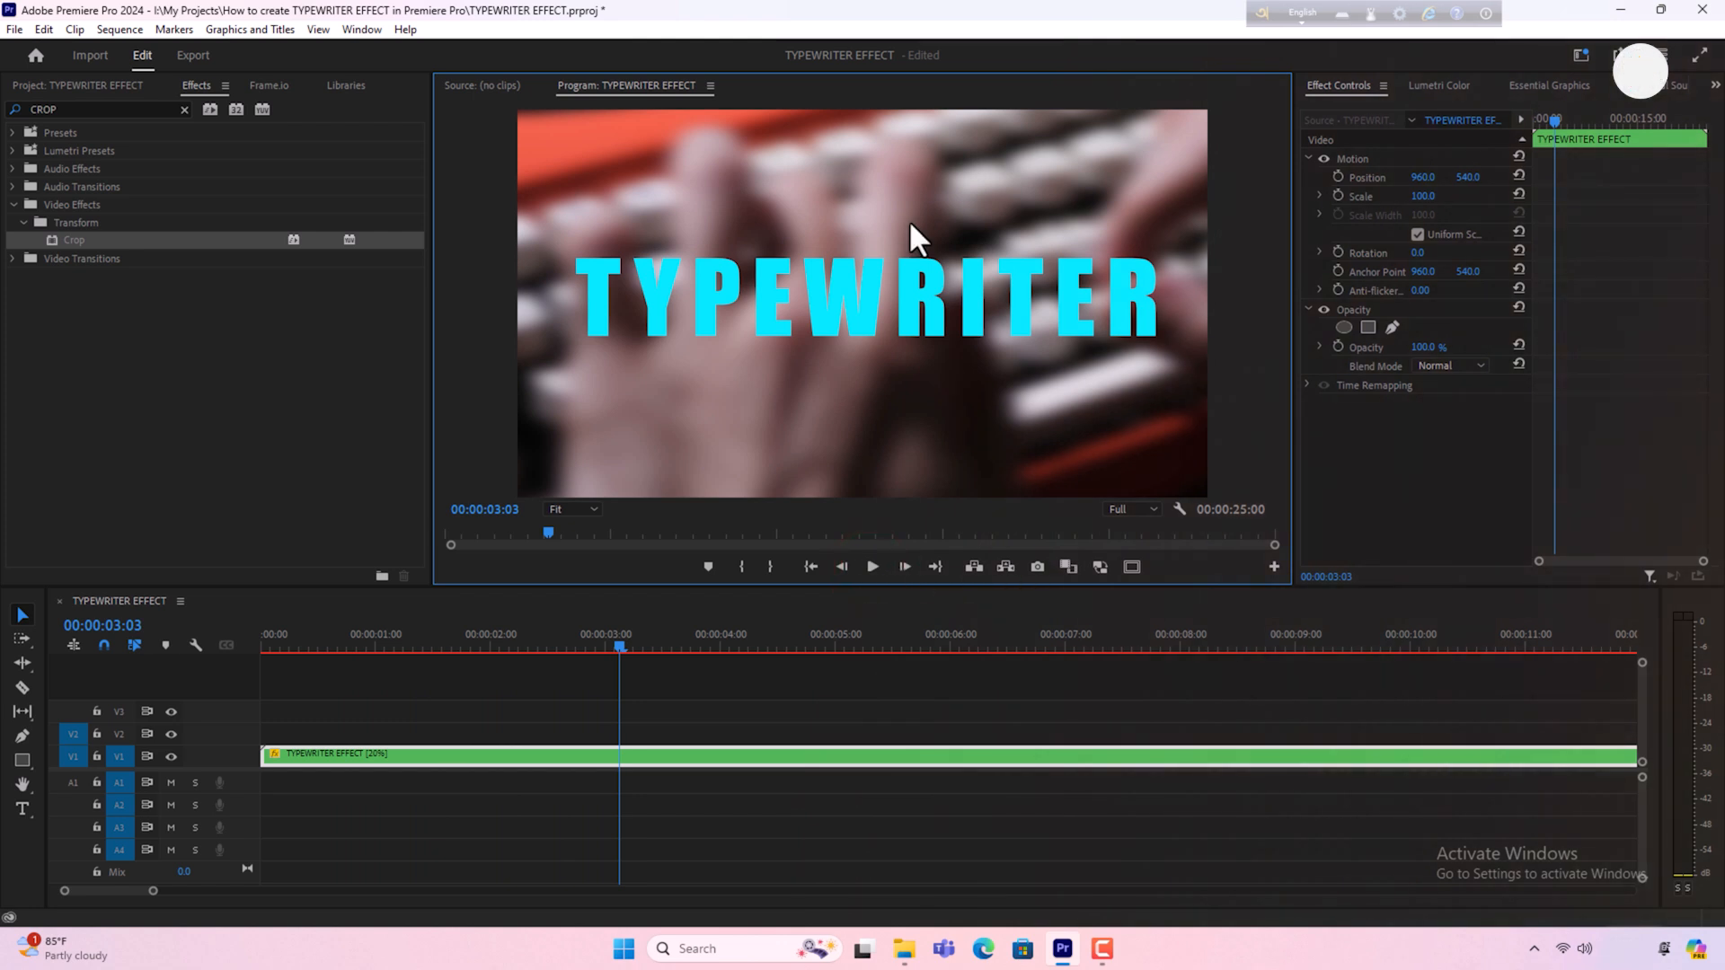
pyautogui.click(779, 233)
# Import Sound_FX_1.wav and Sound_FX_2.wav from the Sound FX folder into the project.
pyautogui.click(94, 84)
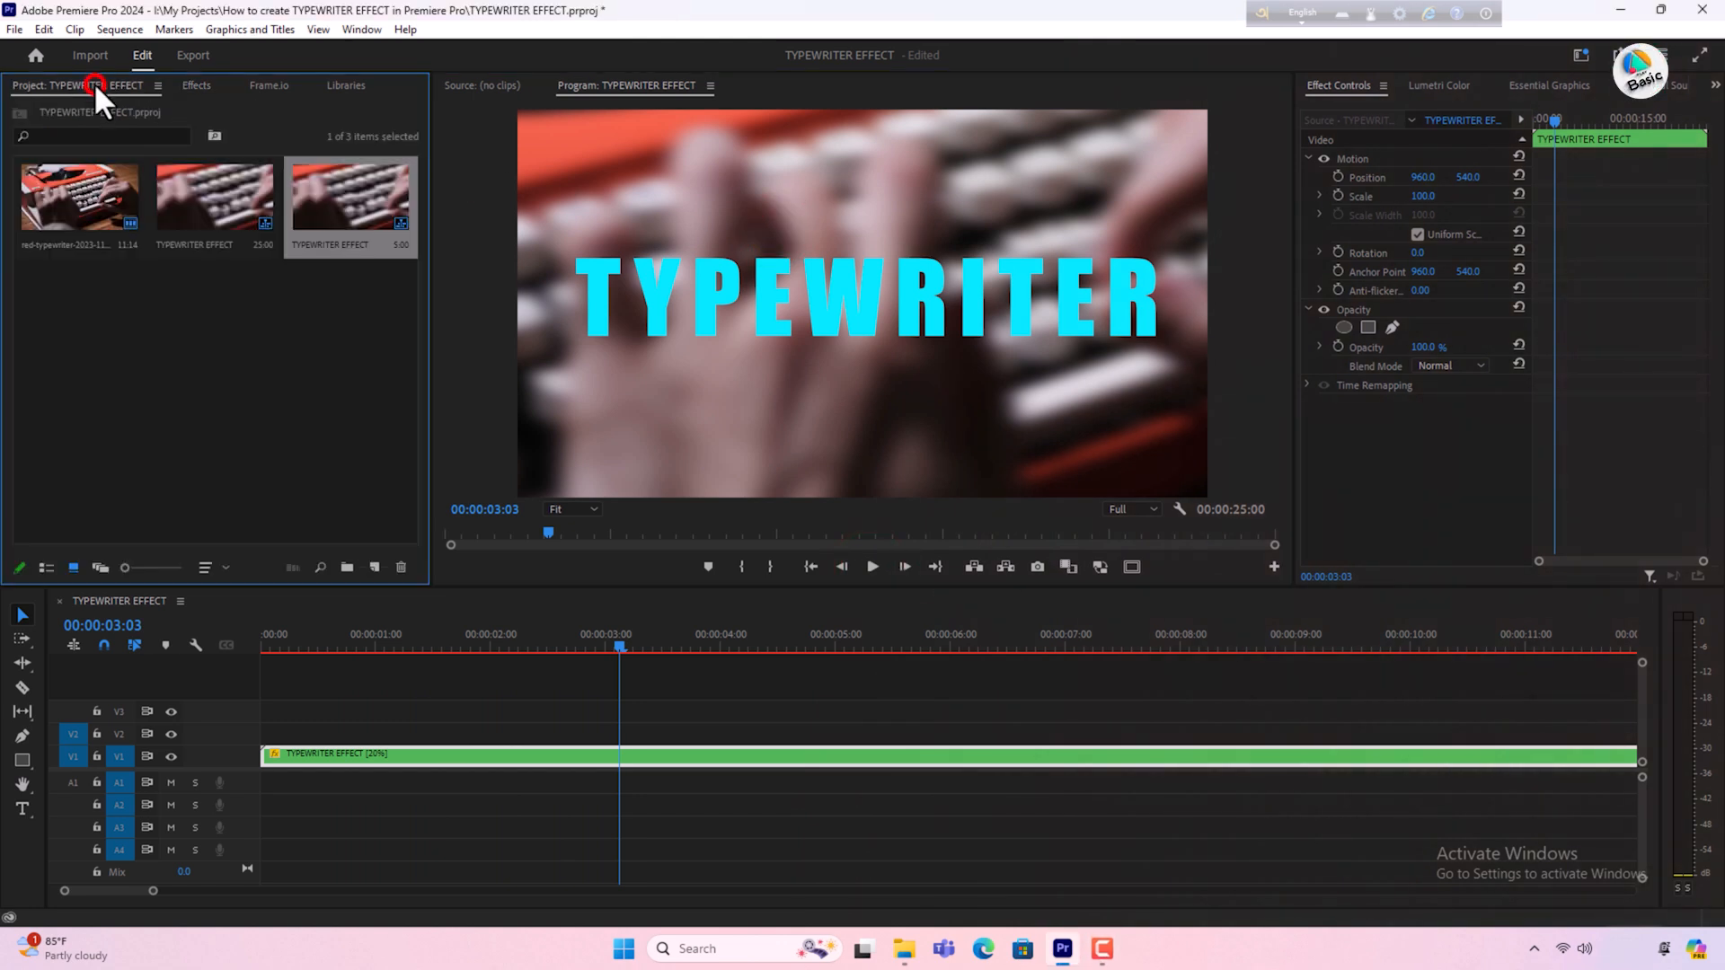
pyautogui.click(904, 948)
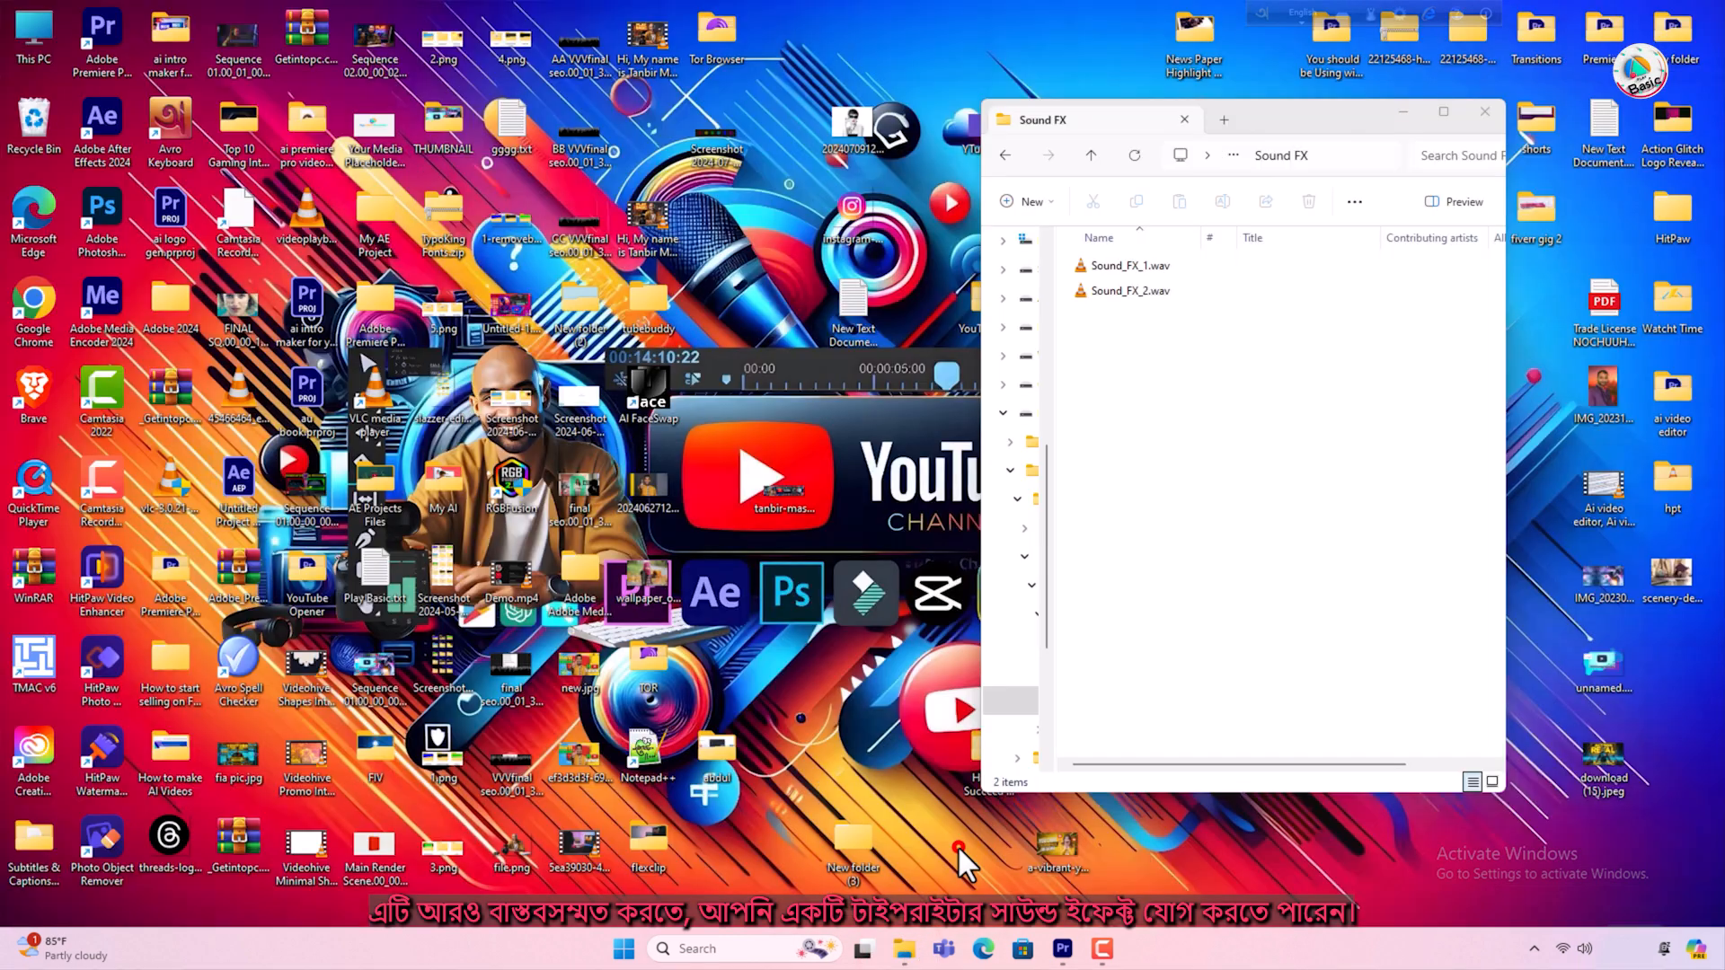
pyautogui.click(955, 848)
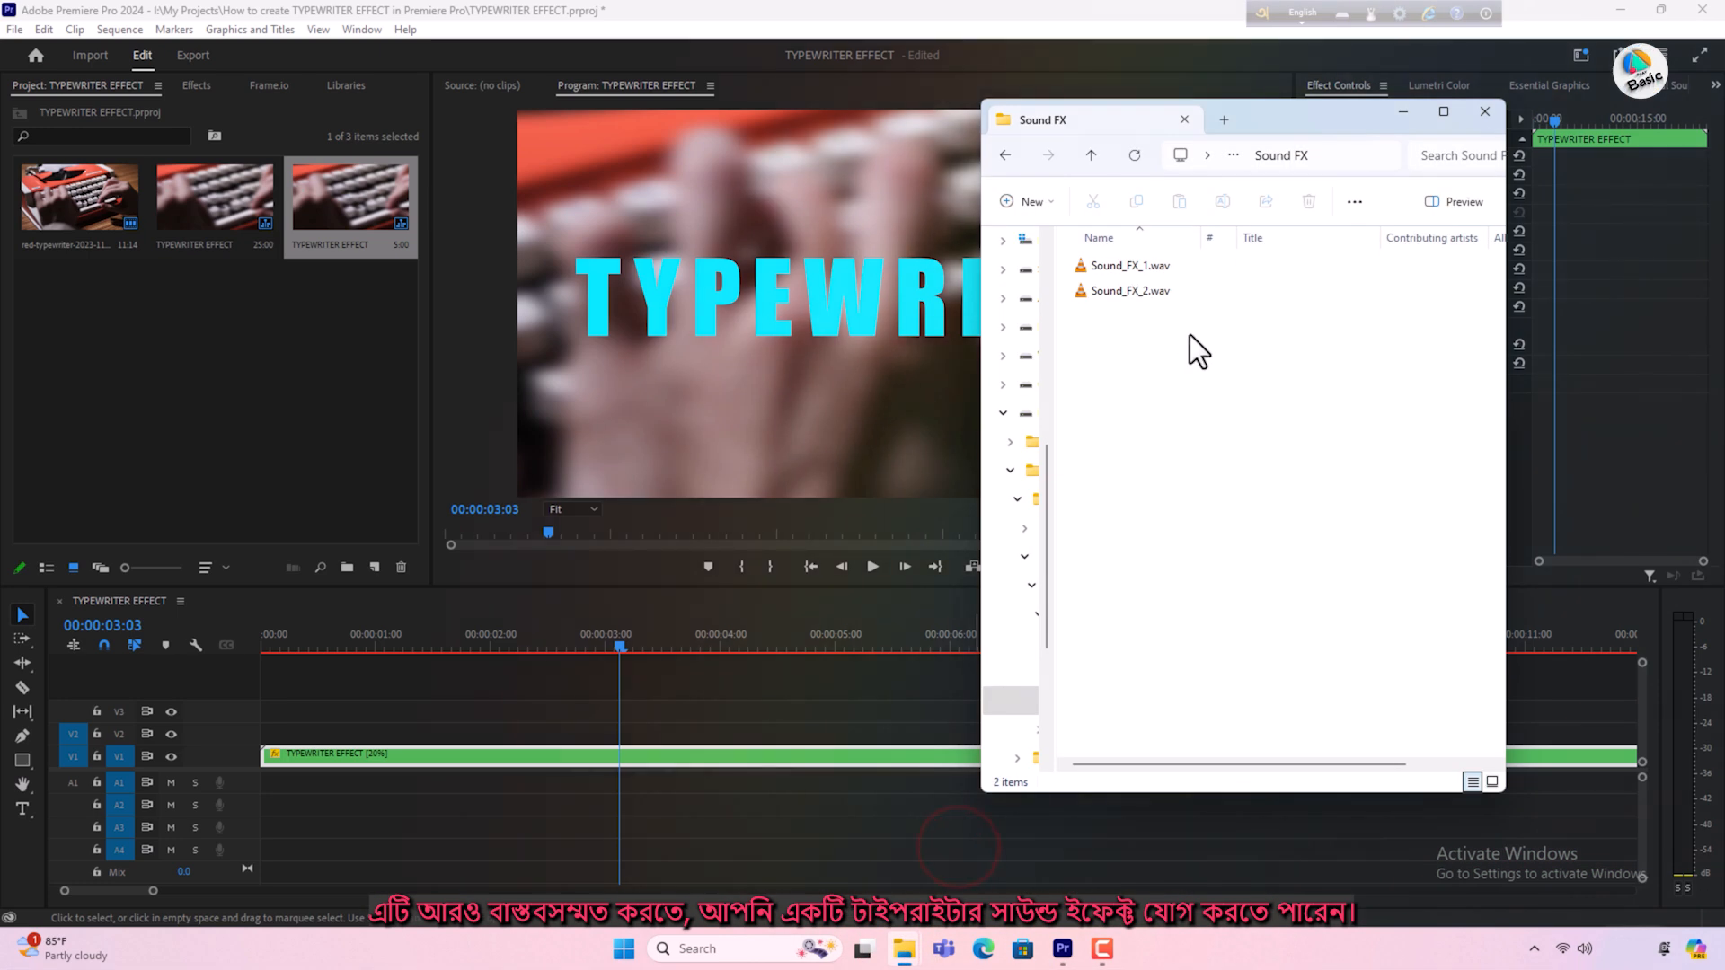
pyautogui.moveTo(1189, 334); pyautogui.dragTo(197, 380)
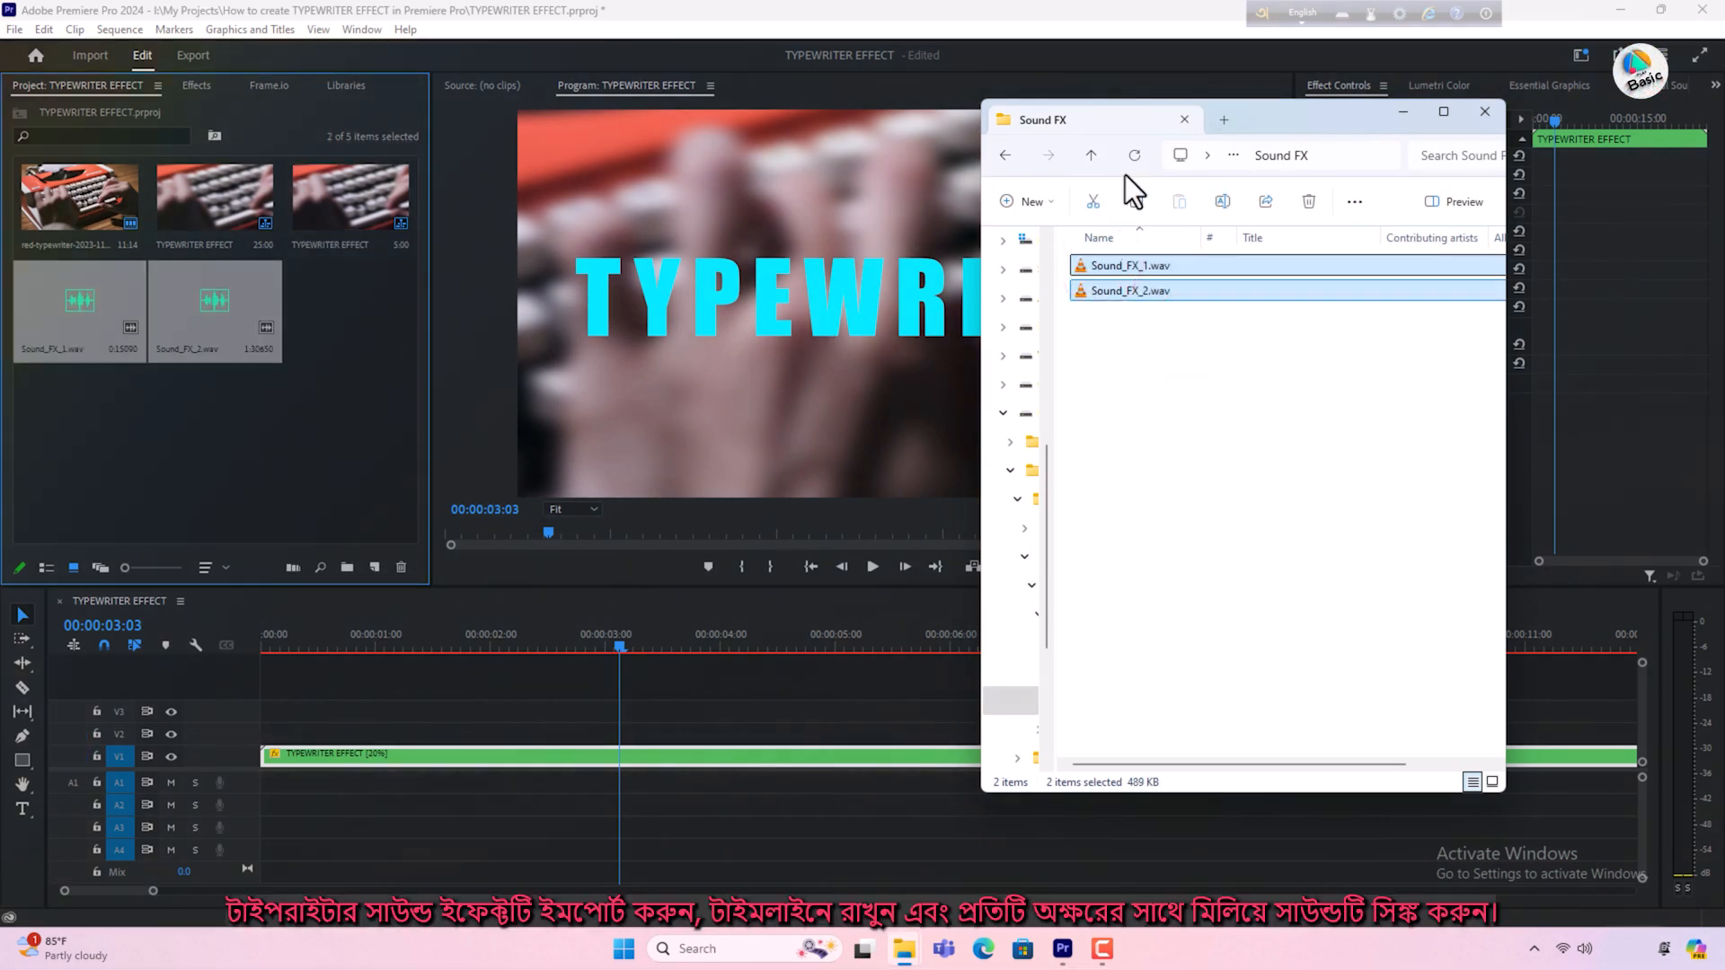
pyautogui.click(1404, 112)
# Place Sound_FX_1.wav at the start of track A1 and trim it to its first 4 frames.
pyautogui.click(76, 308)
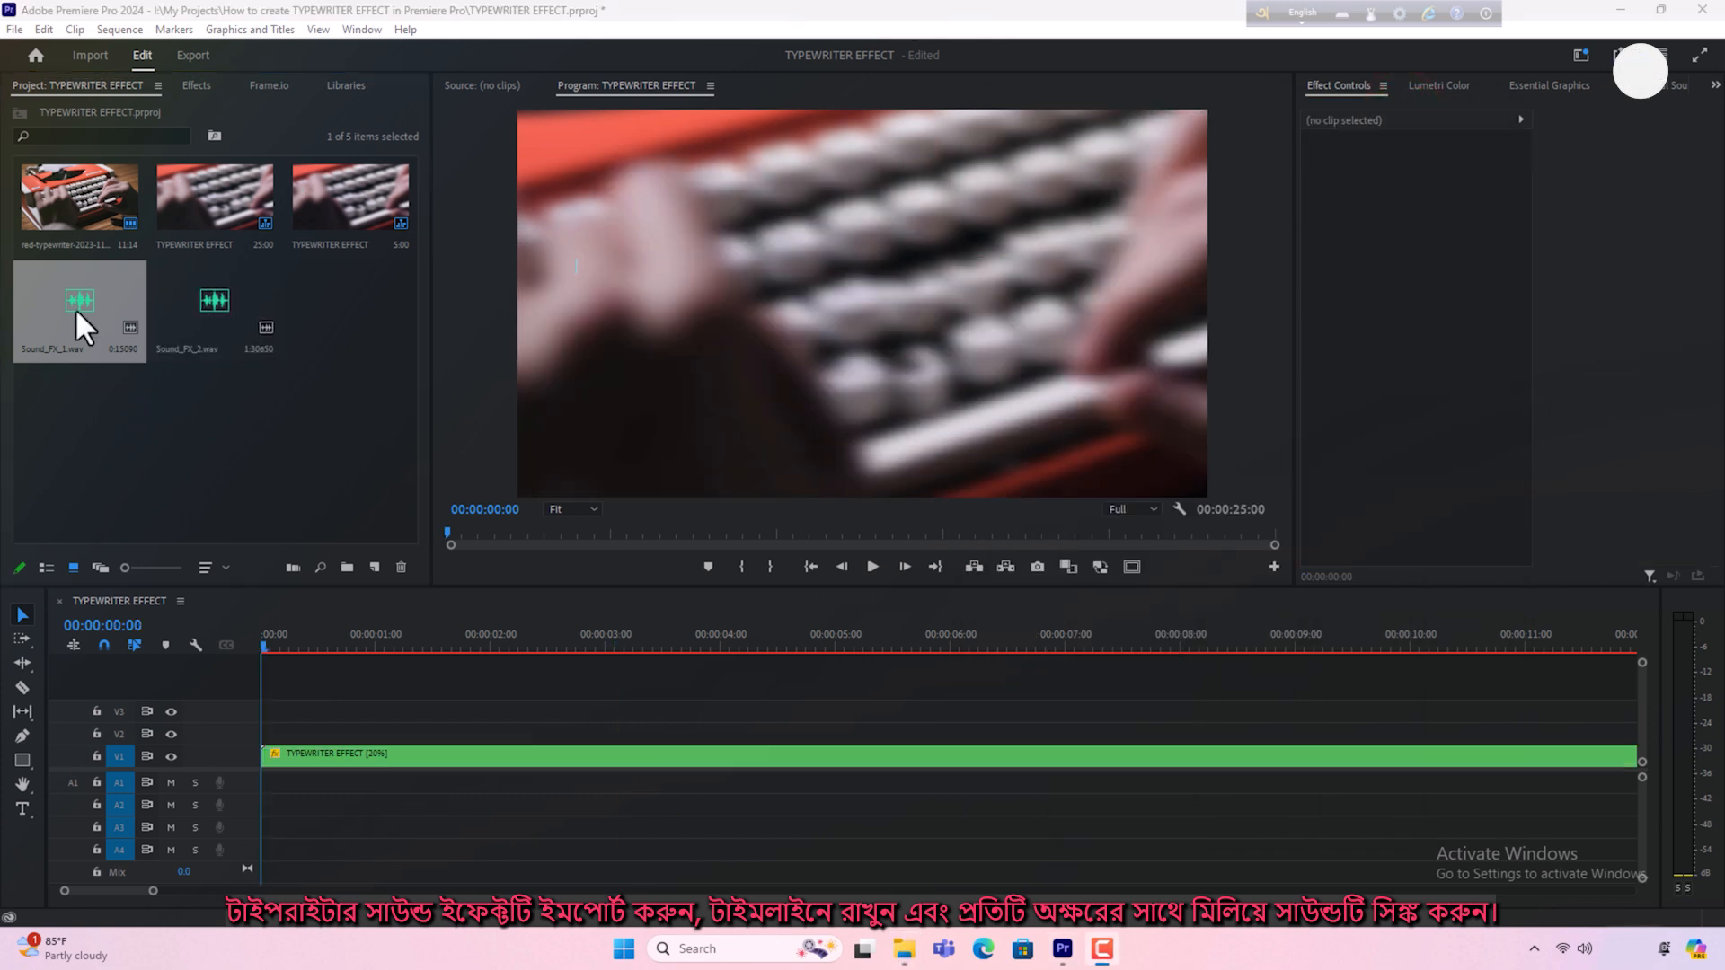
pyautogui.moveTo(76, 308); pyautogui.dragTo(274, 786)
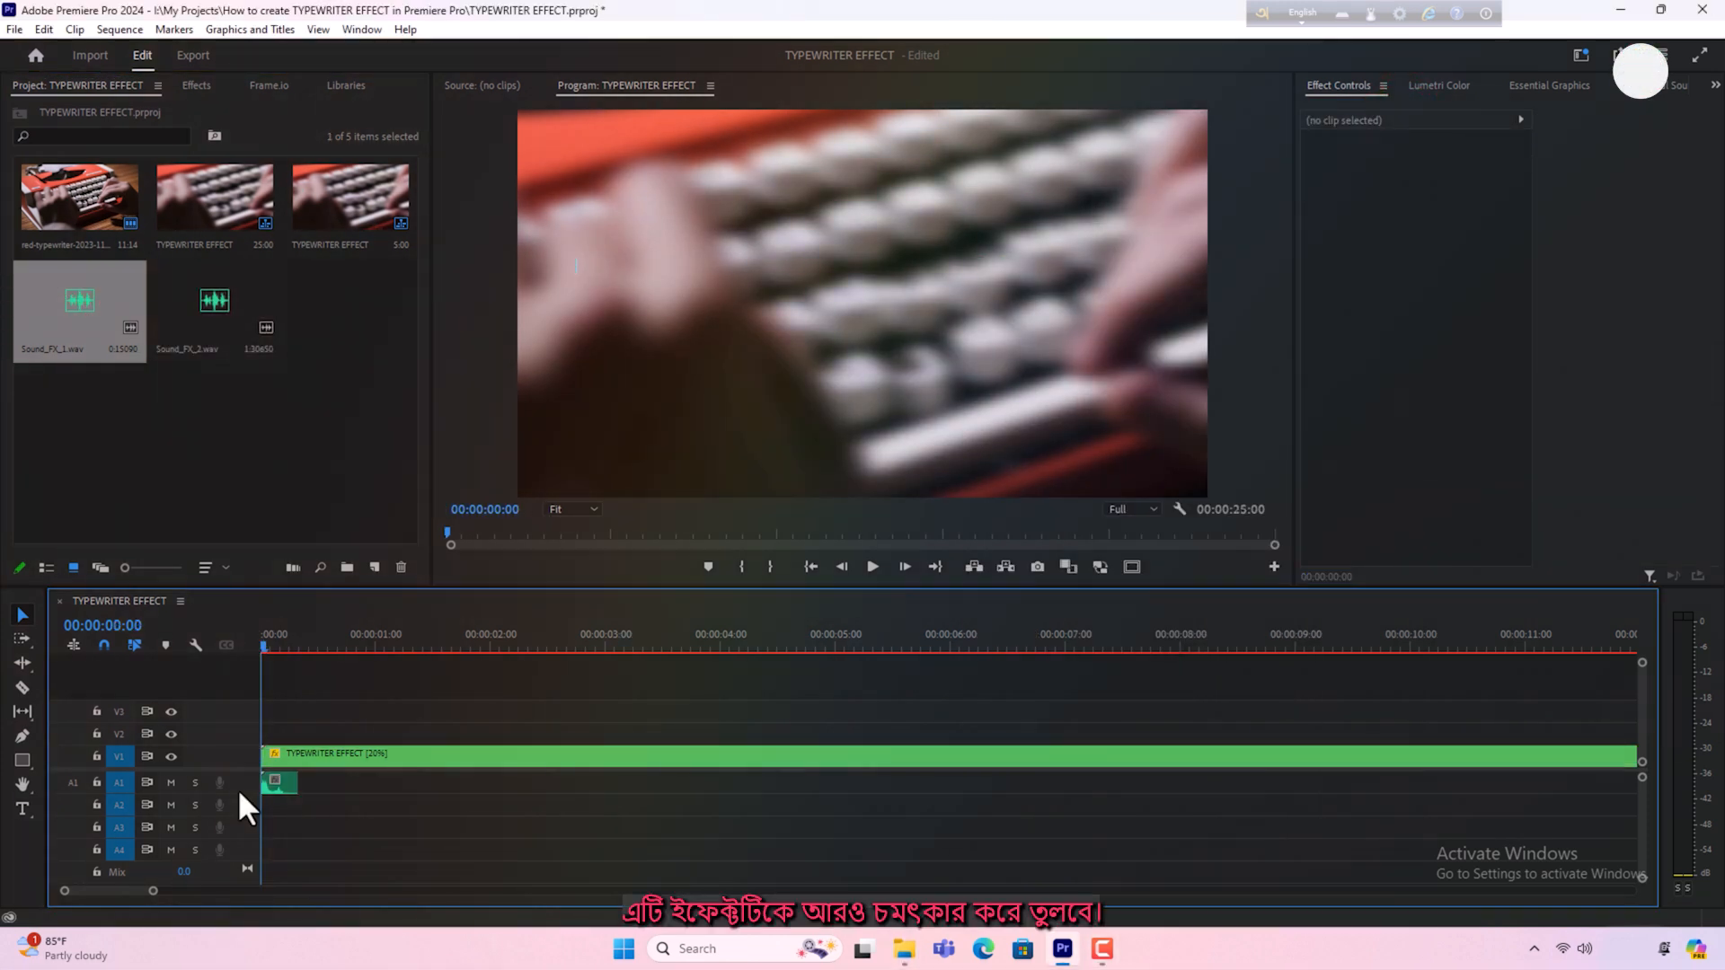
pyautogui.moveTo(152, 891); pyautogui.dragTo(87, 891)
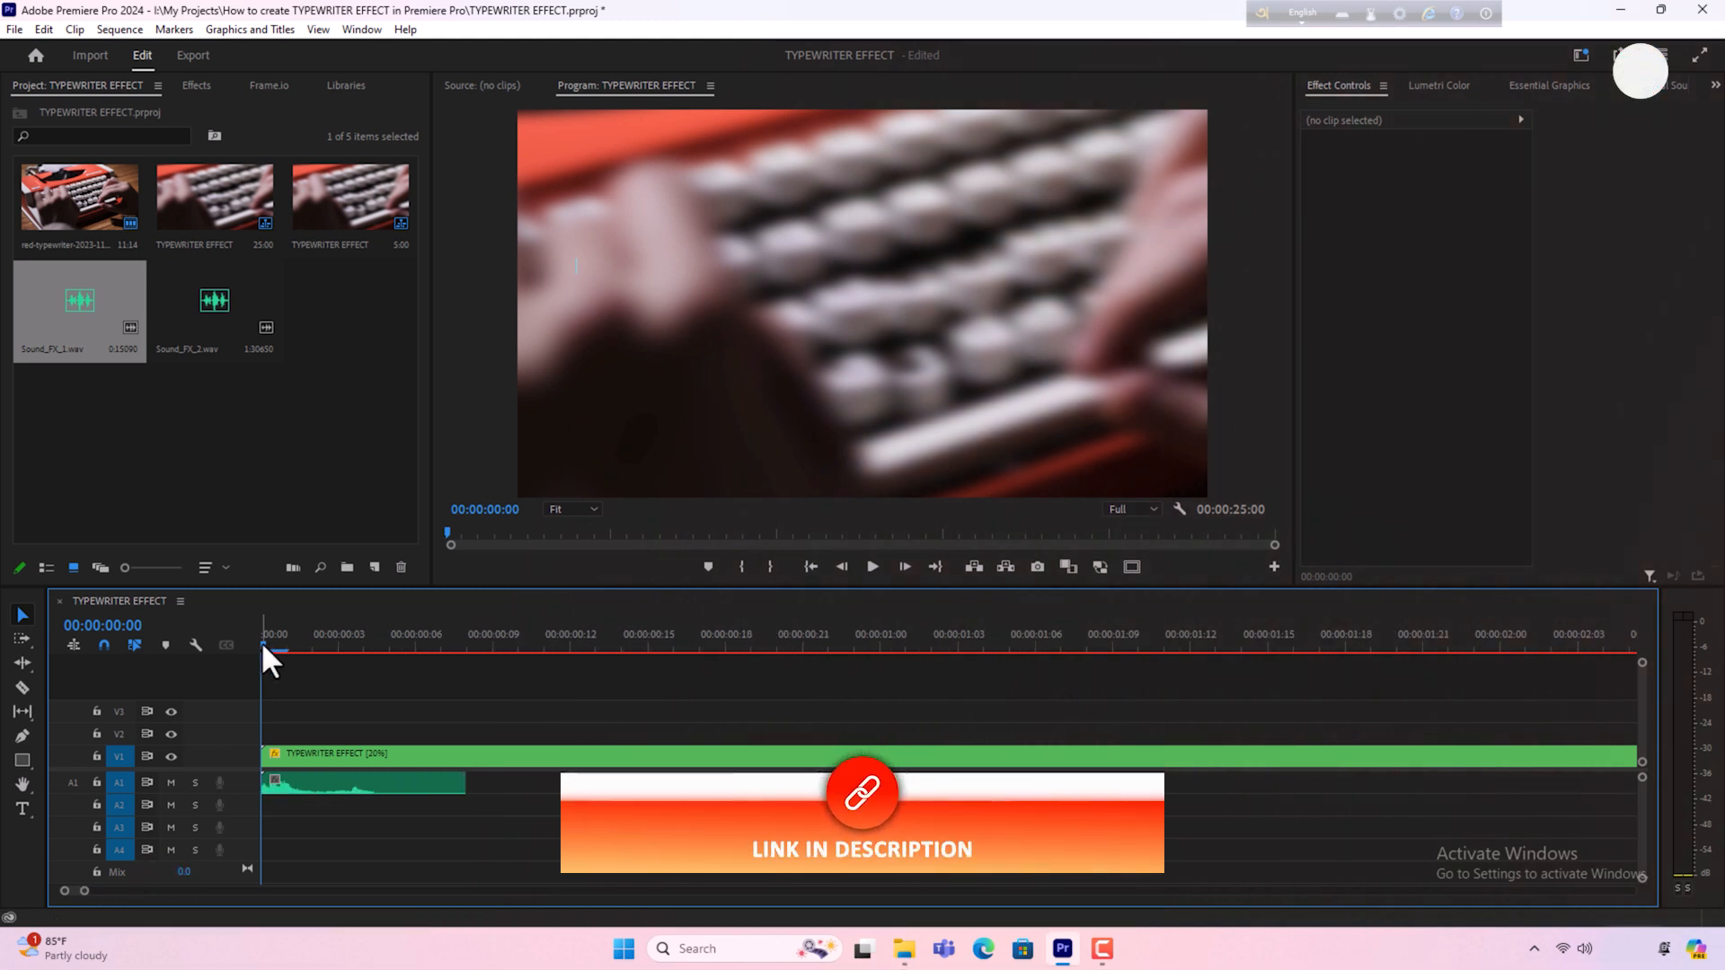
pyautogui.moveTo(262, 643); pyautogui.dragTo(374, 666)
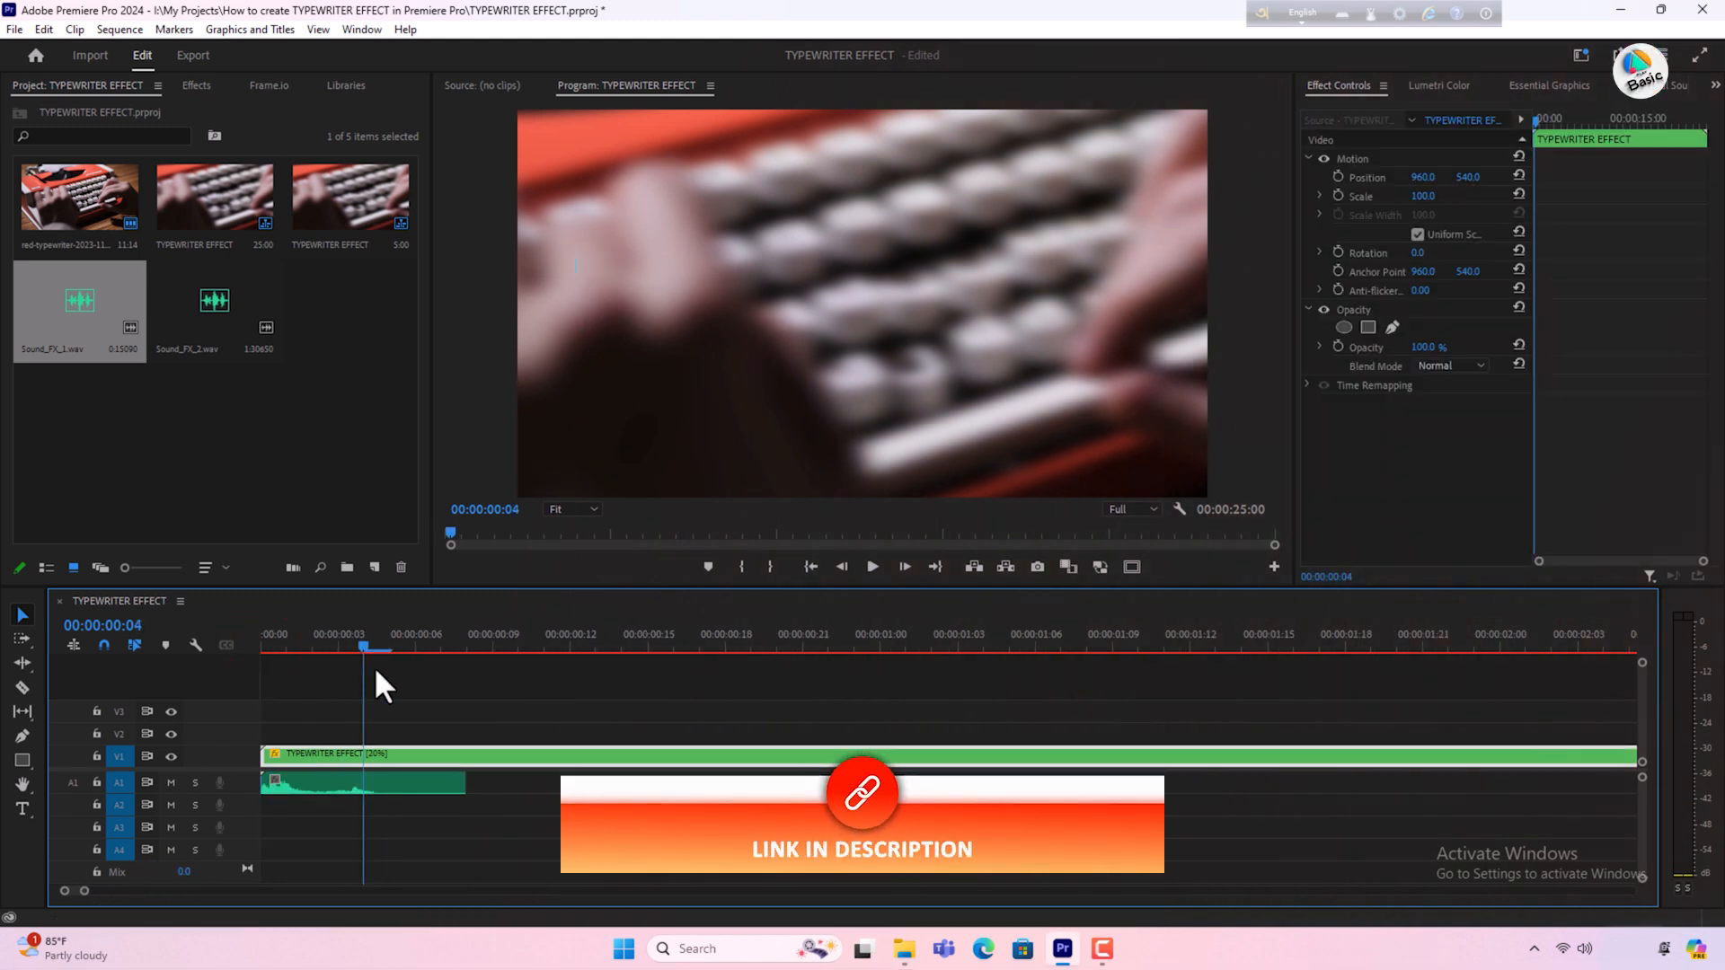
pyautogui.click(20, 687)
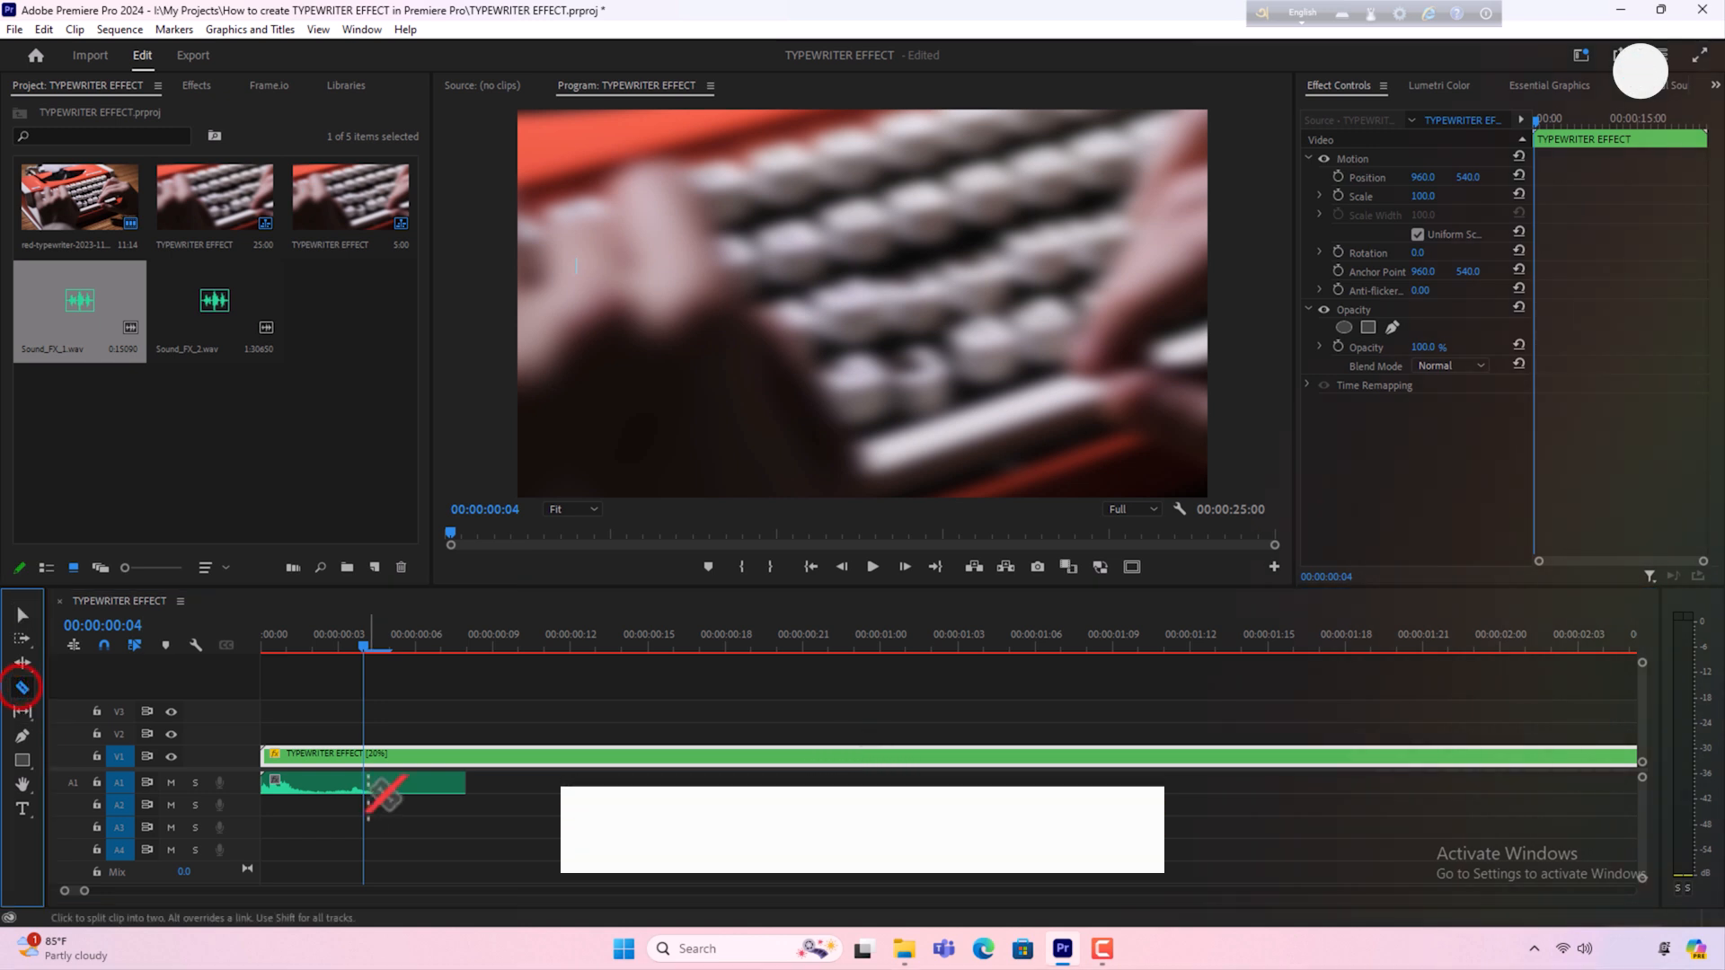
pyautogui.click(365, 787)
pyautogui.click(23, 614)
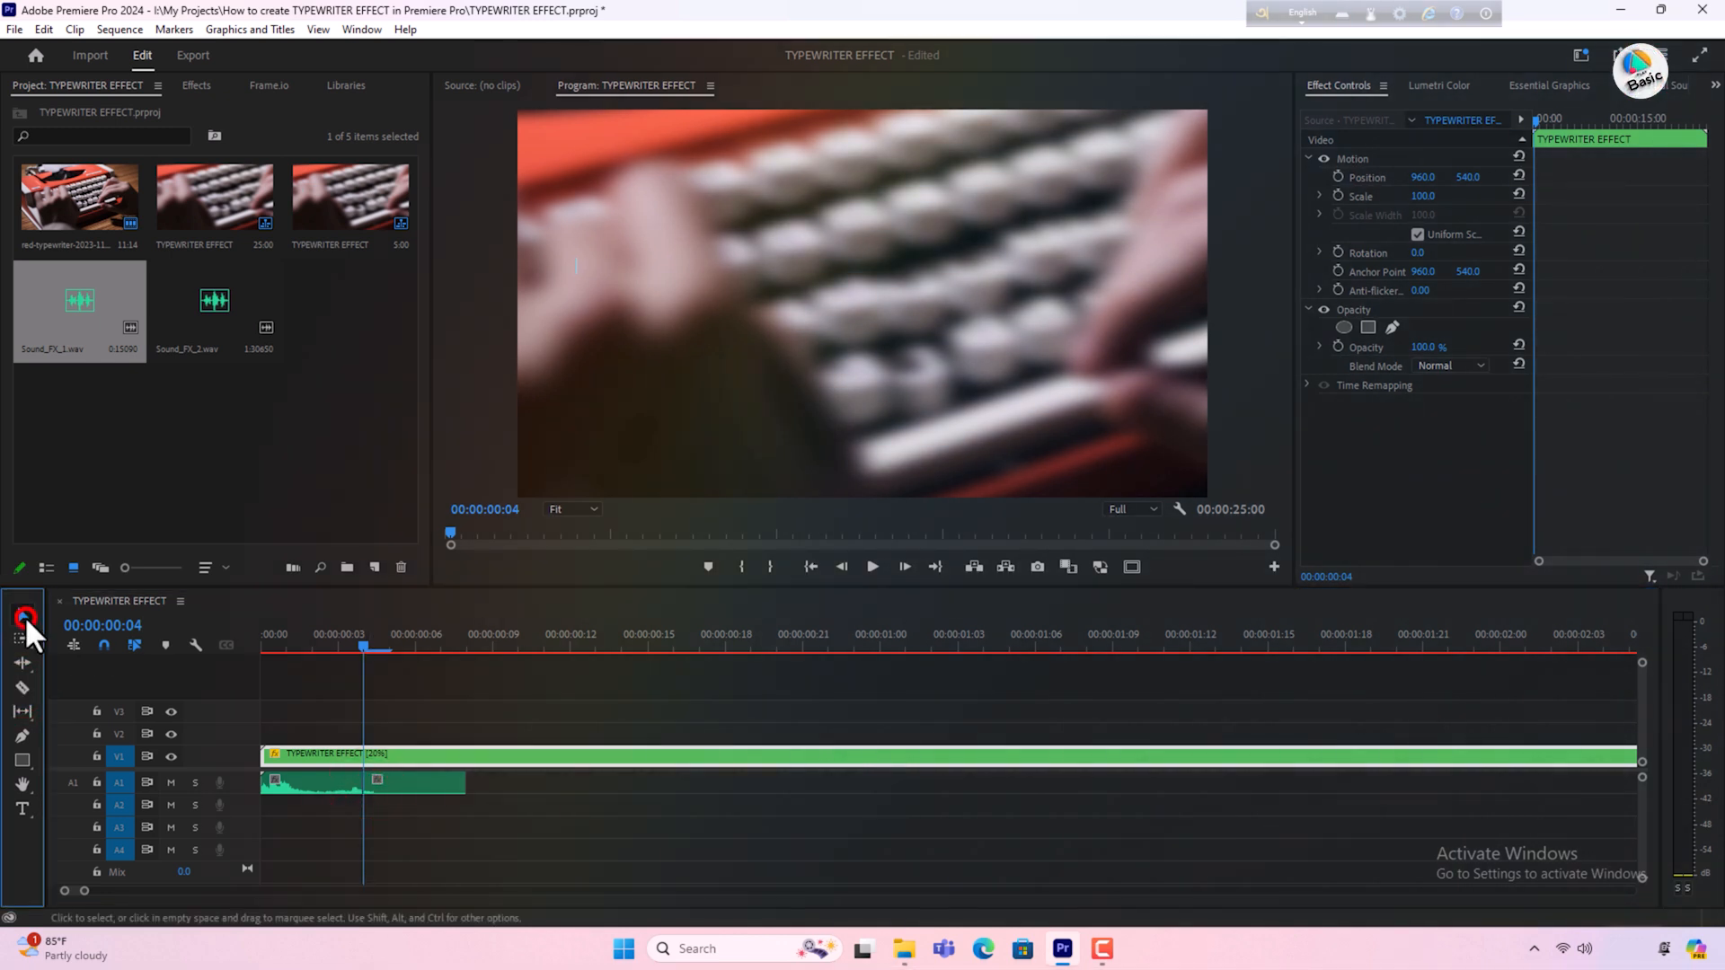
pyautogui.click(402, 781)
pyautogui.press('Delete')
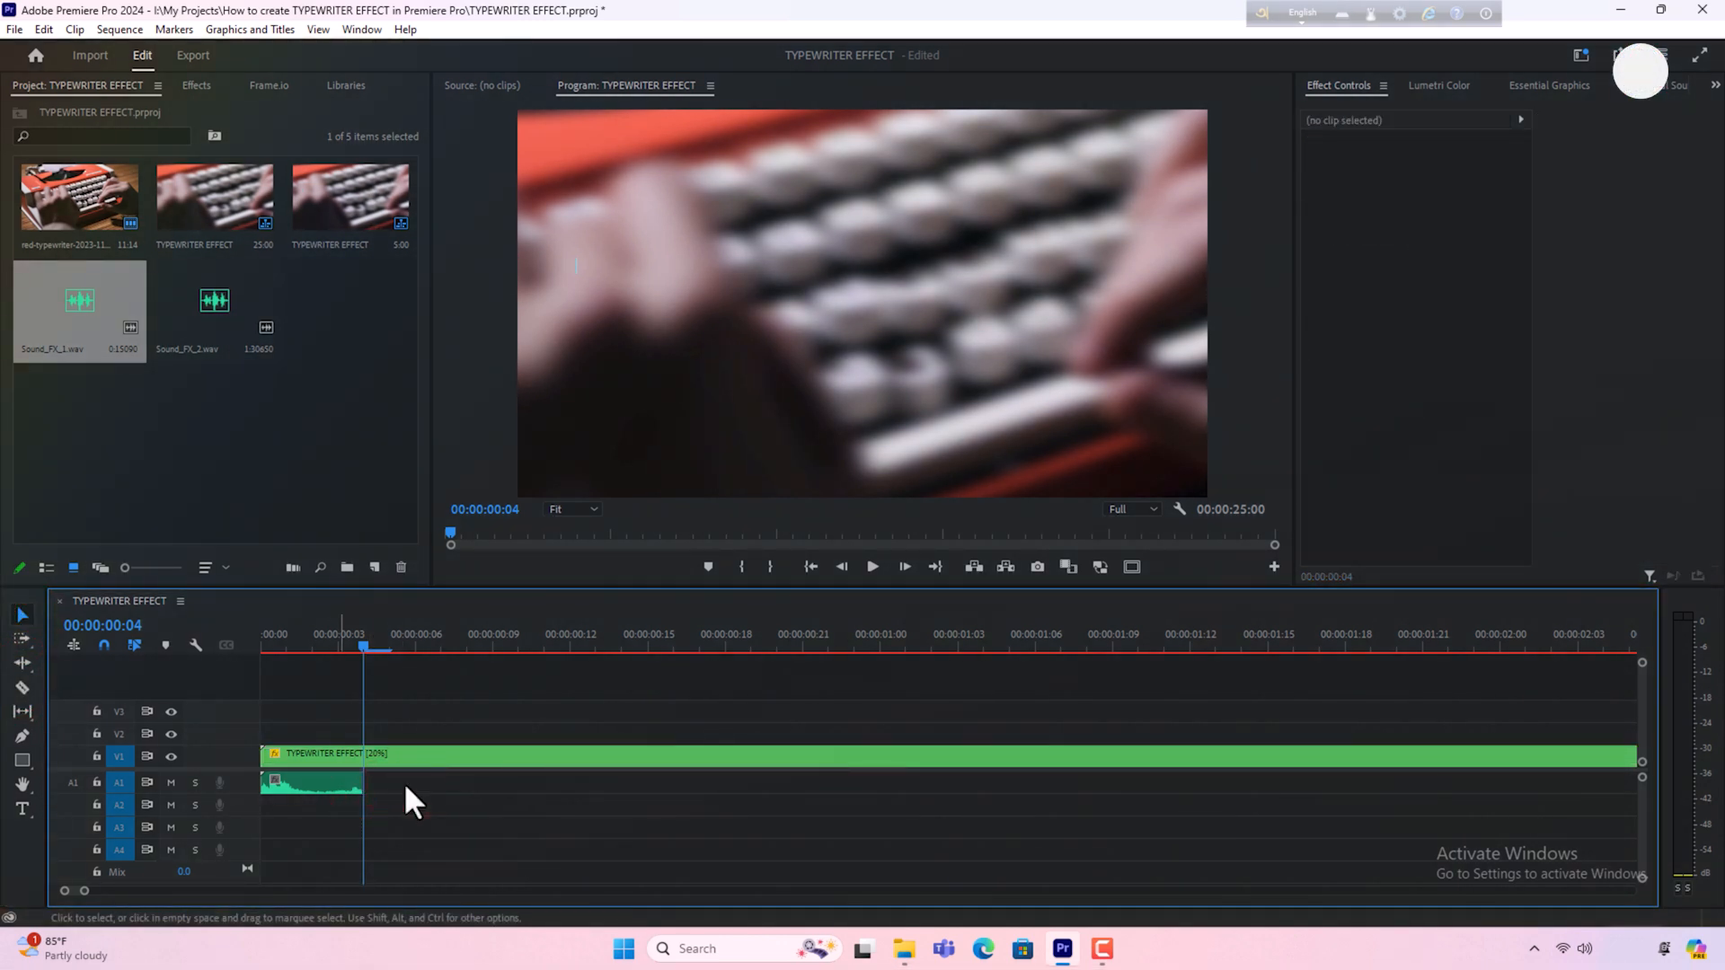
# Duplicate the trimmed Sound_FX_1 clip end to end on A1 up to 00:00:01:20, and place Sound_FX_2.wav directly behind the copies.
pyautogui.moveTo(362, 648); pyautogui.dragTo(103, 693)
pyautogui.click(303, 784)
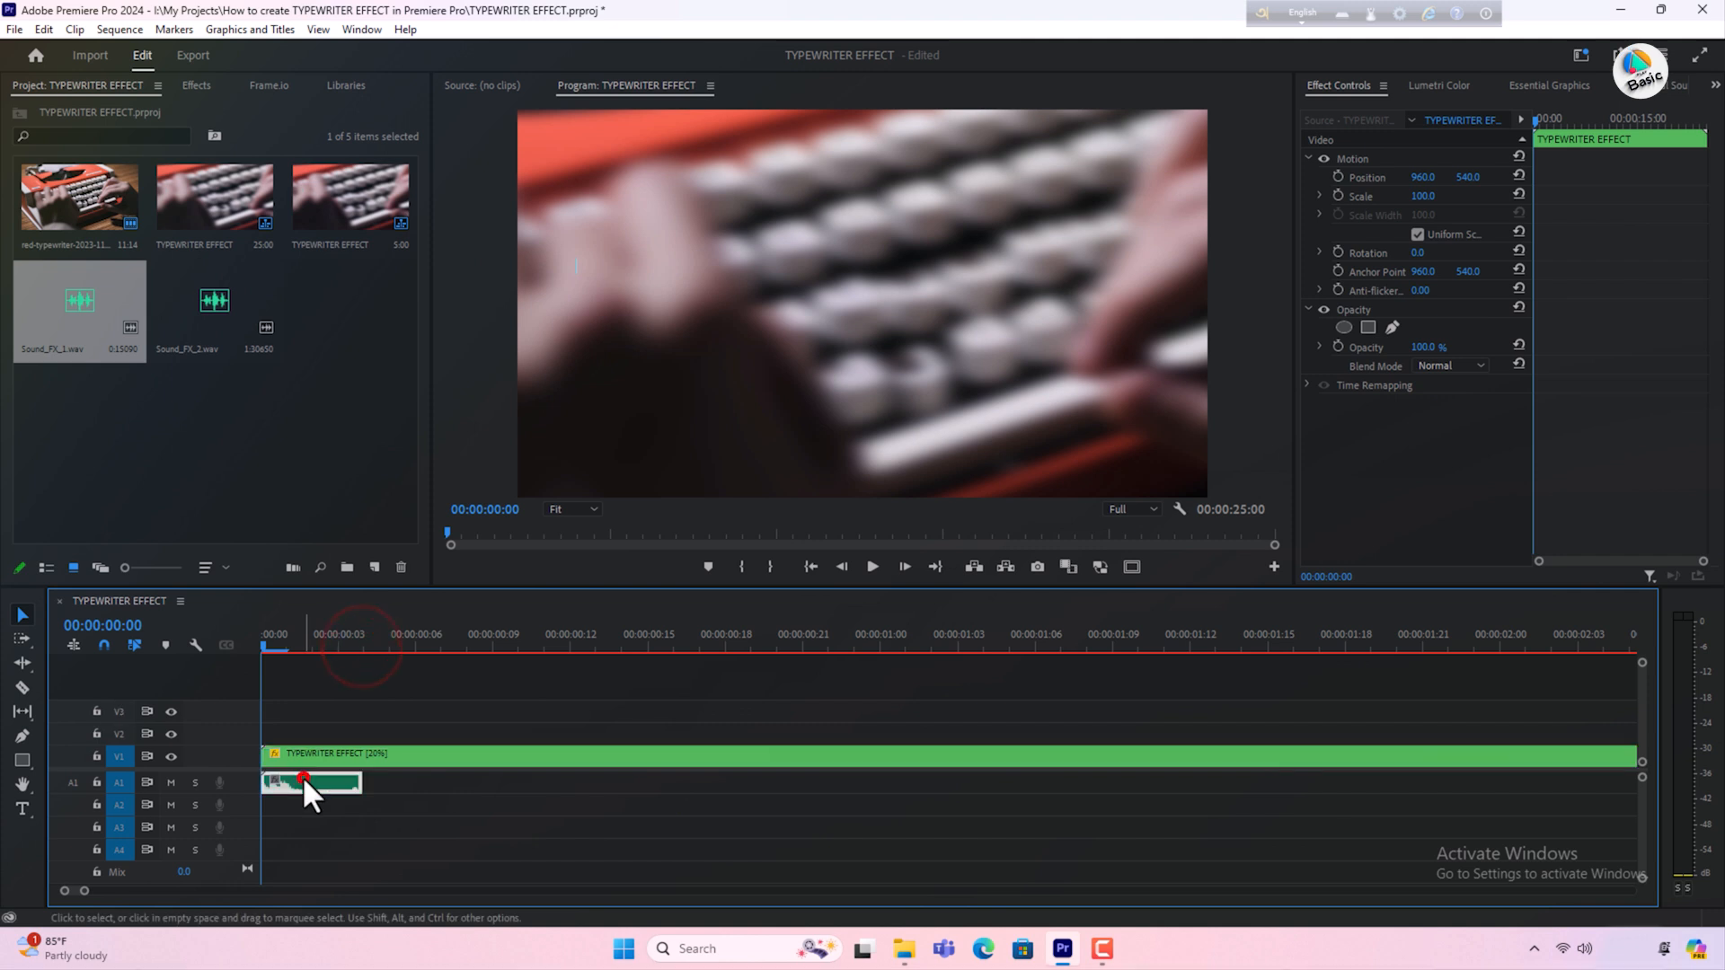
pyautogui.hotkey('ctrl', 'c')
pyautogui.hotkey('ctrl', 'v')
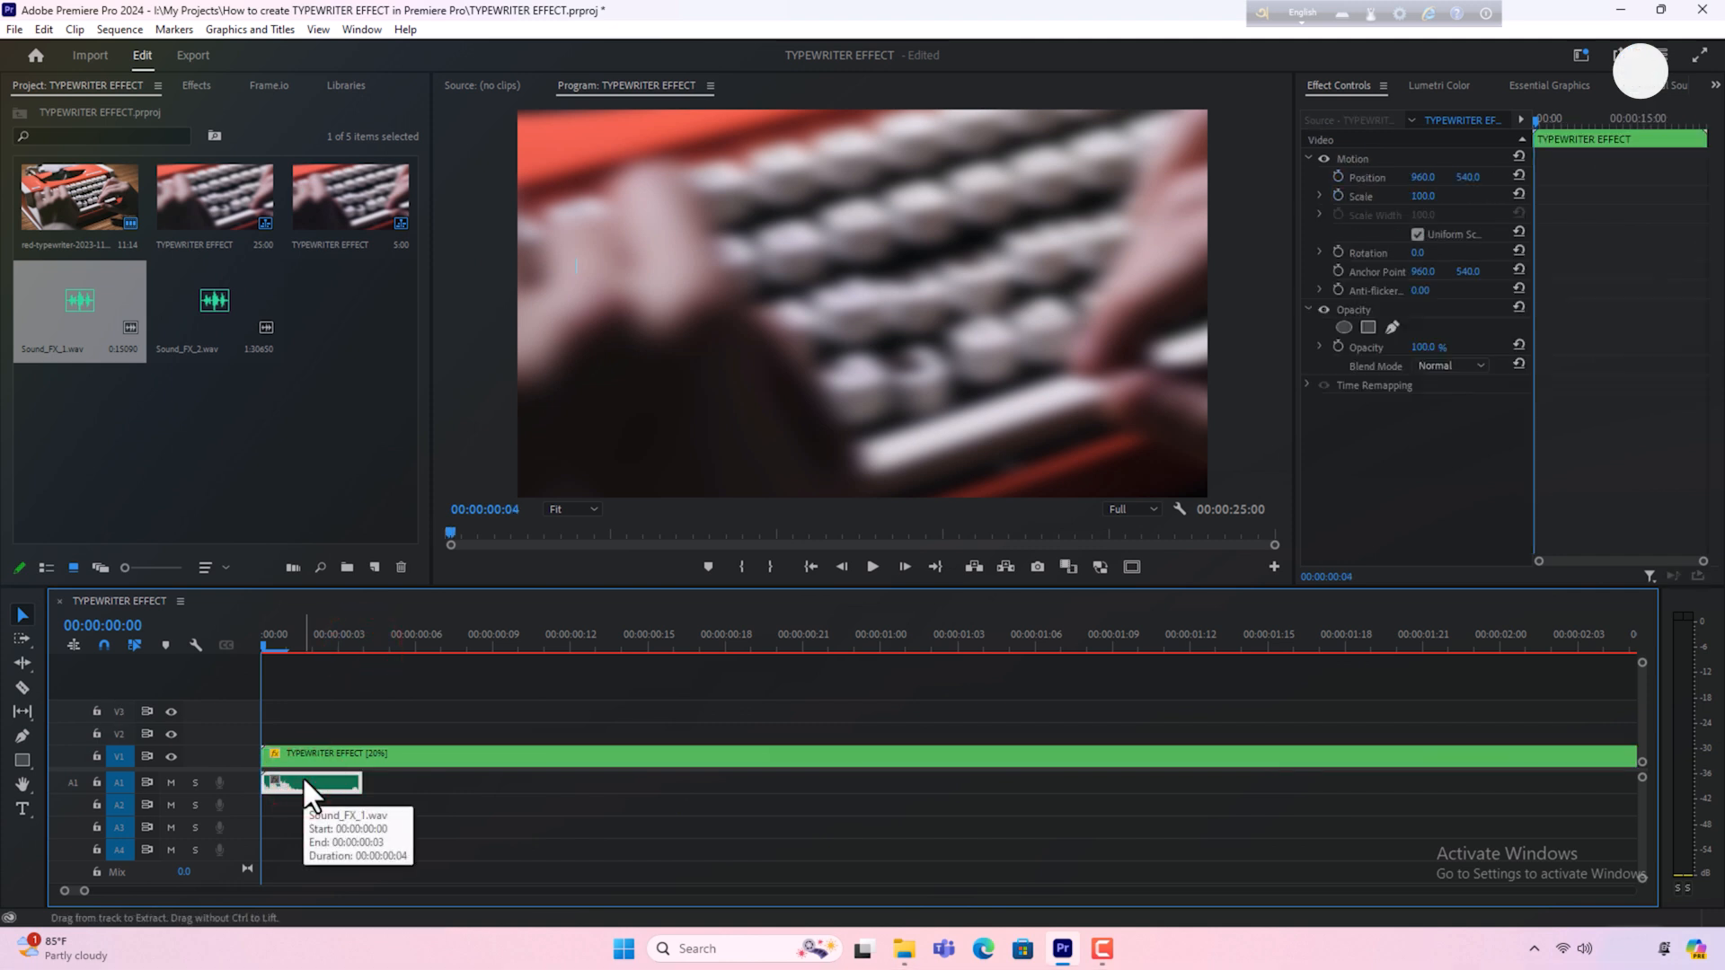
pyautogui.hotkey('ctrl', 'v')
pyautogui.hotkey('ctrl', 'v')
pyautogui.hotkey('ctrl', 'v')
pyautogui.hotkey('ctrl', 'v')
pyautogui.hotkey('ctrl', 'v')
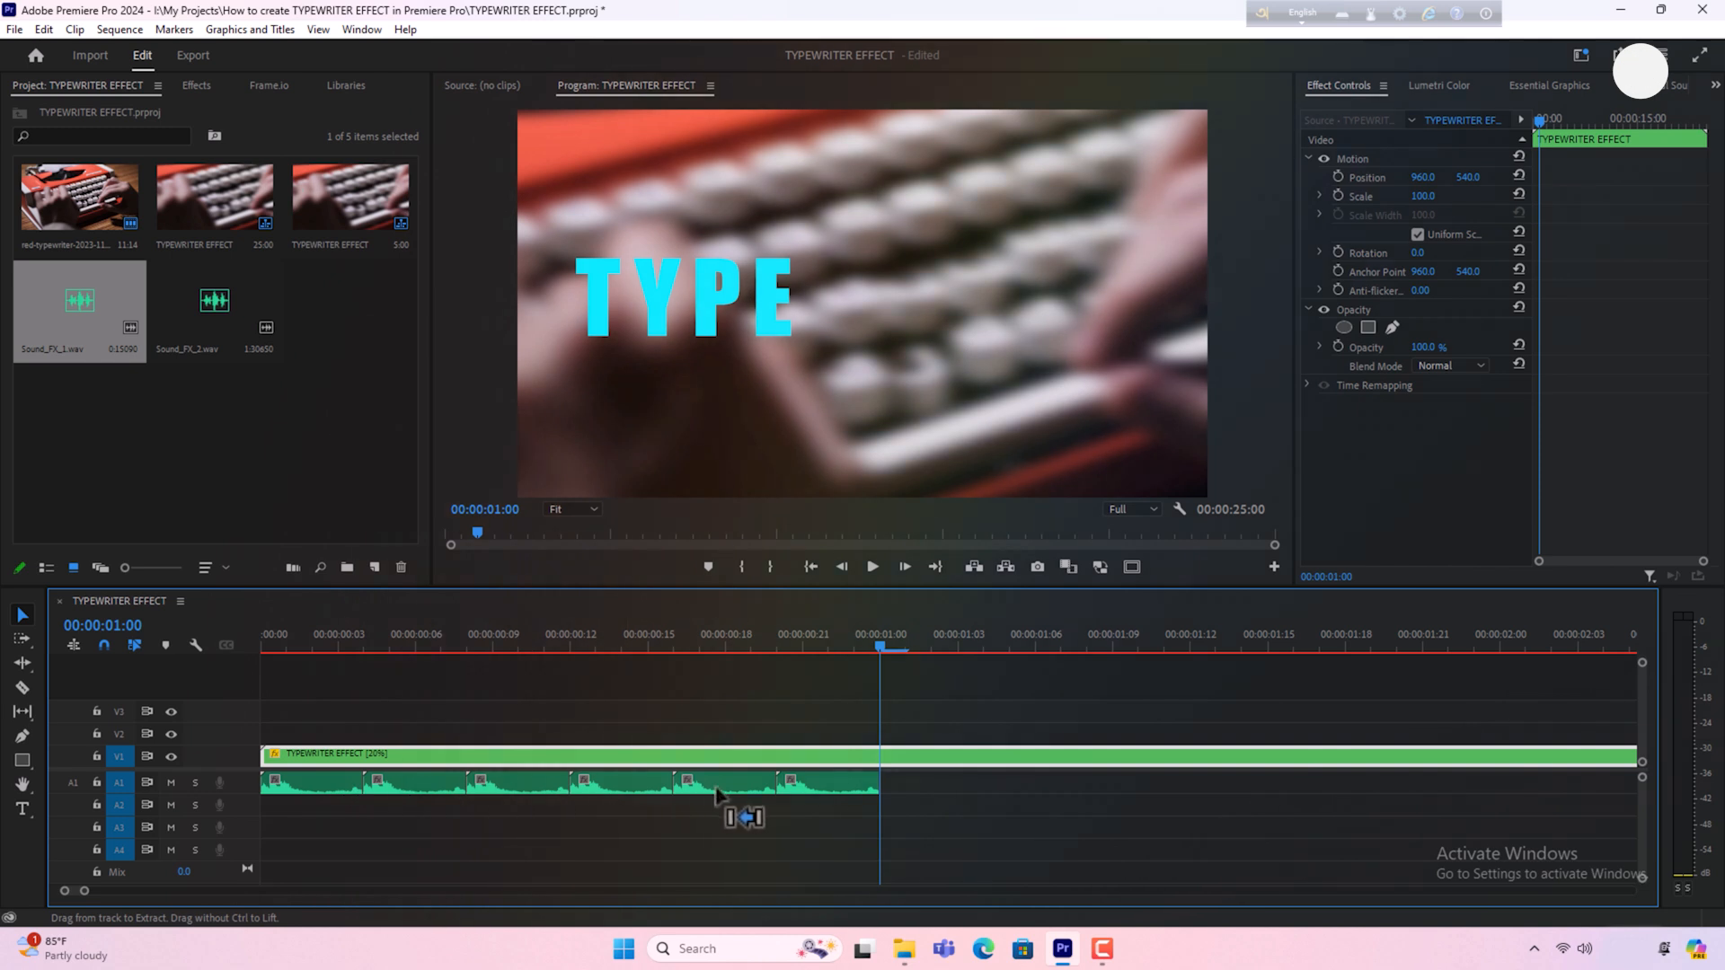
pyautogui.hotkey('ctrl', 'v')
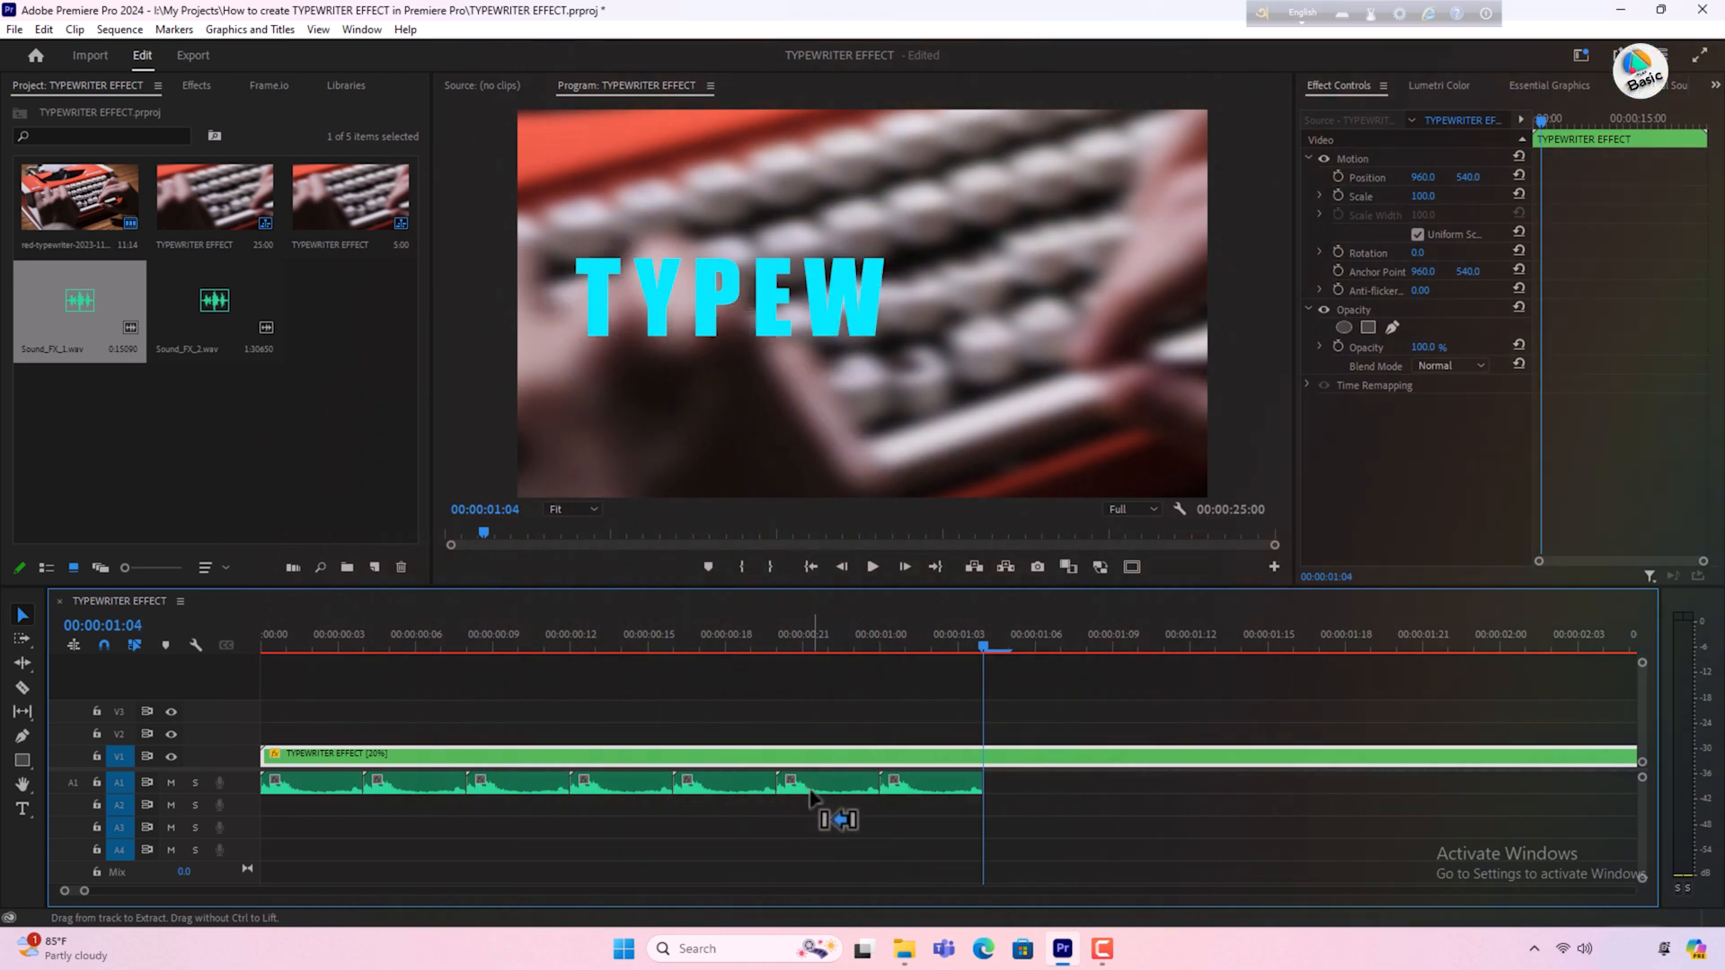
pyautogui.hotkey('ctrl', 'v')
pyautogui.hotkey('ctrl', 'v')
pyautogui.hotkey('ctrl', 'v')
pyautogui.hotkey('ctrl', 'v')
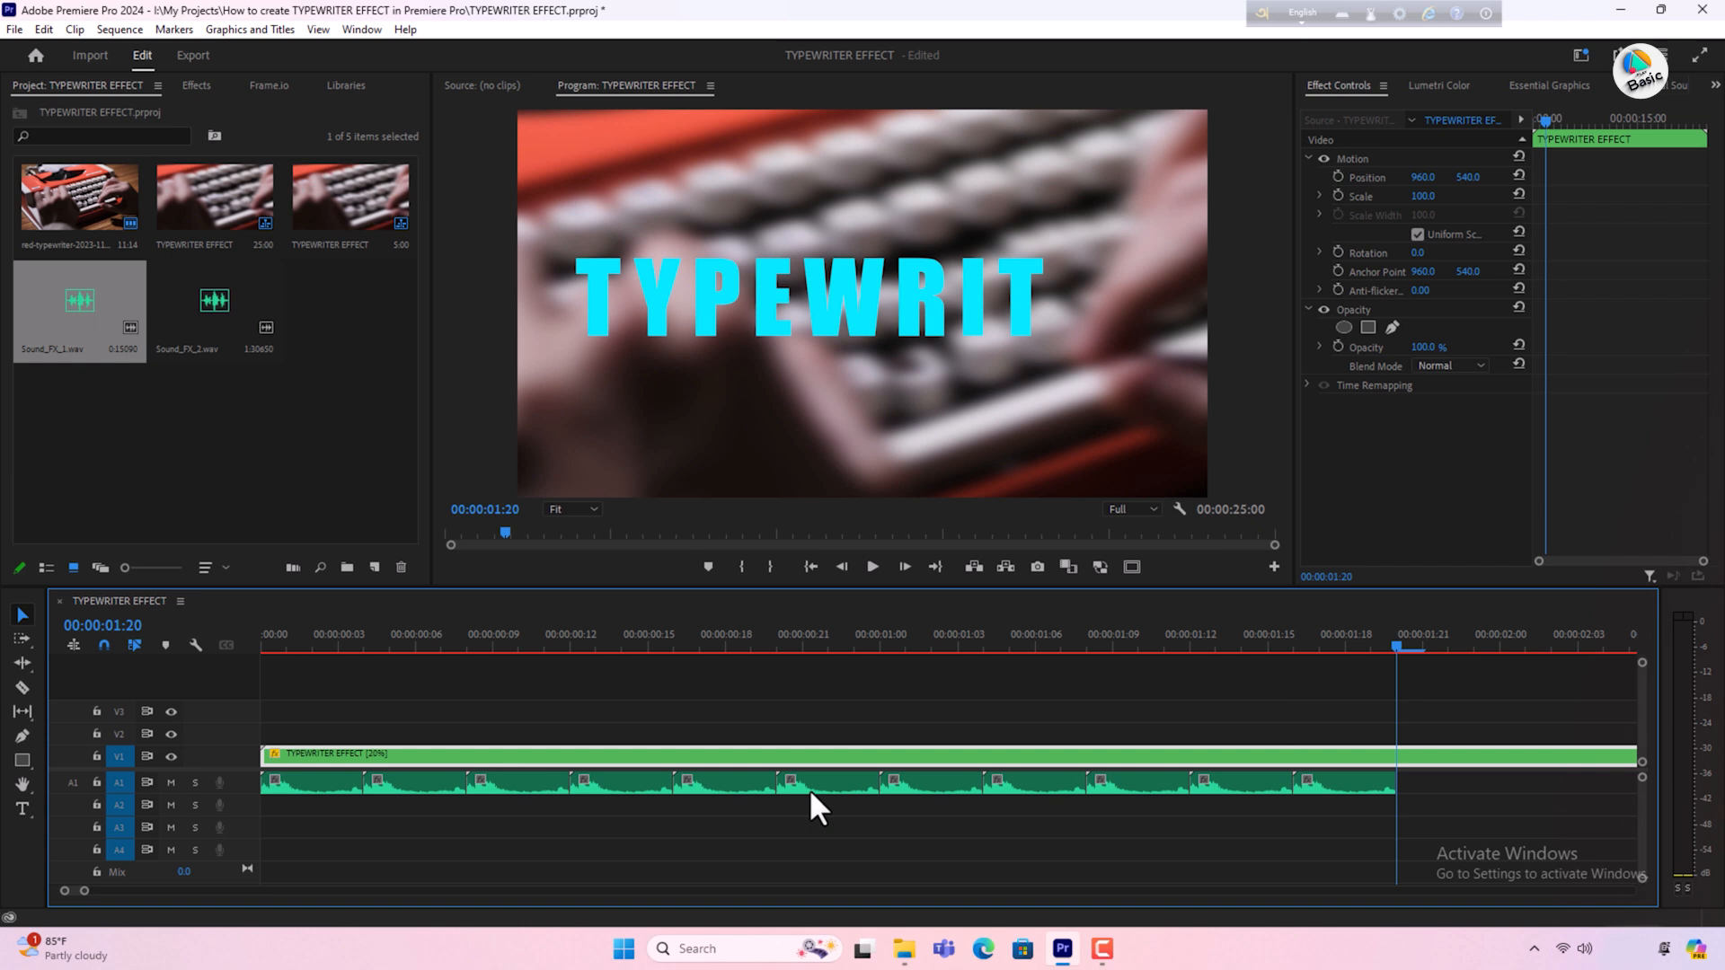
pyautogui.moveTo(204, 314); pyautogui.dragTo(1394, 785)
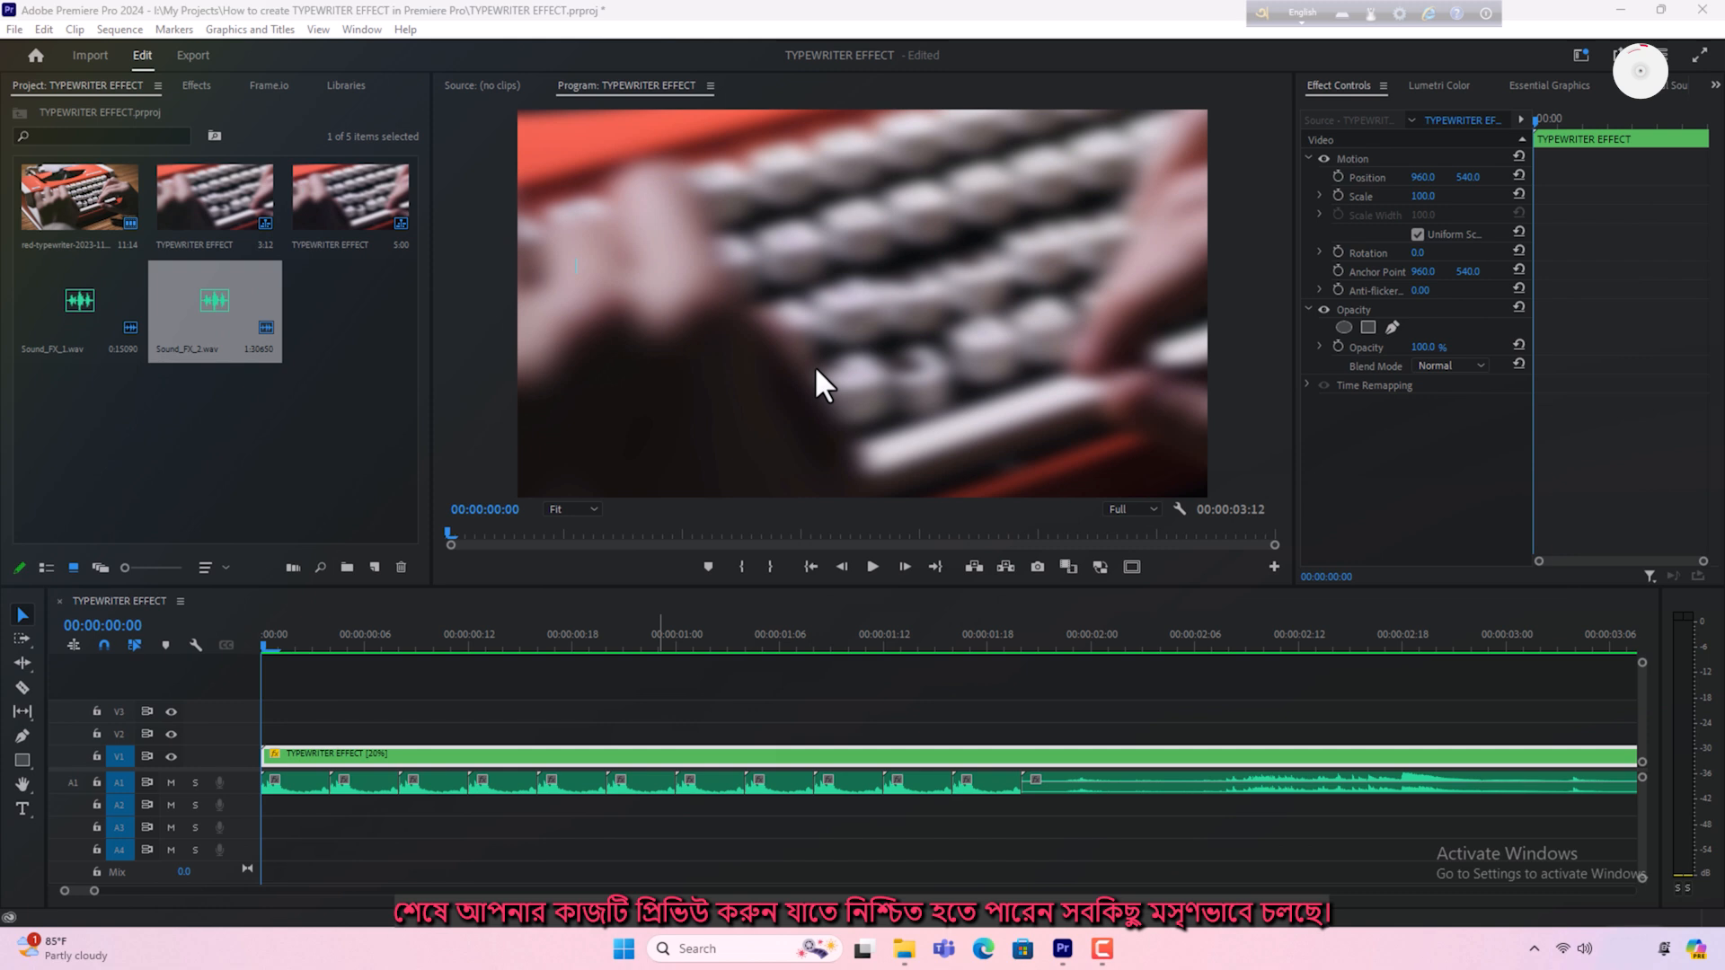
# Play the sequence from the start to check that the typing sounds match the letters.
pyautogui.click(871, 566)
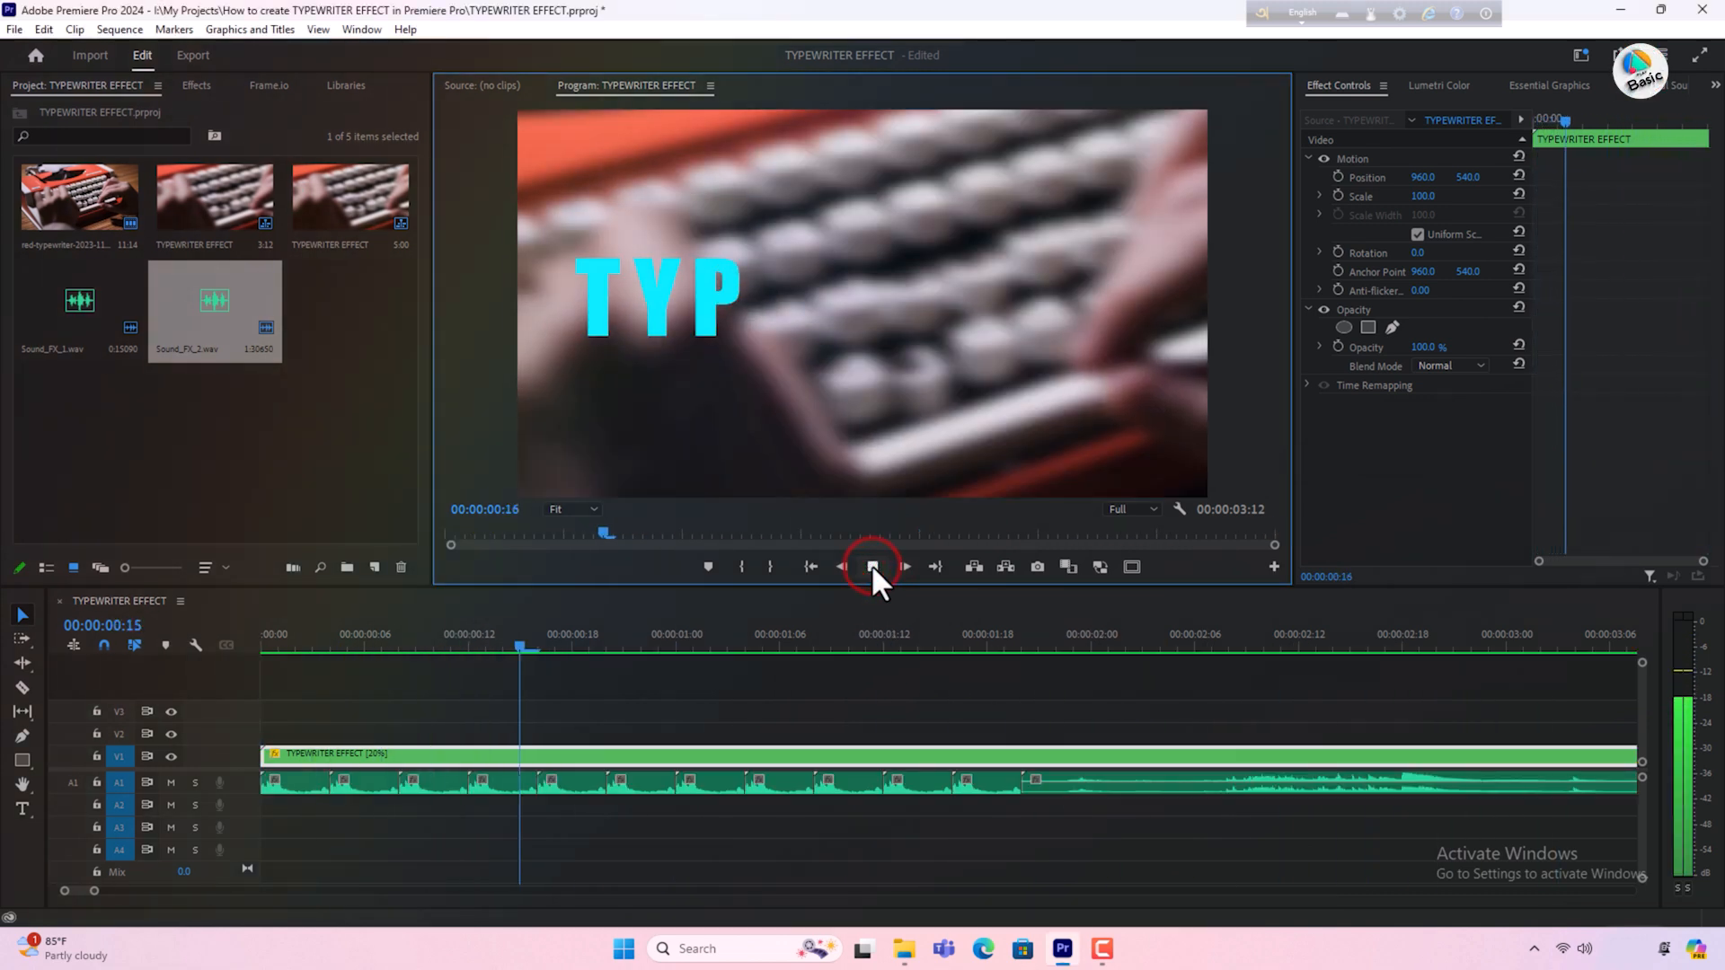
pyautogui.click(872, 566)
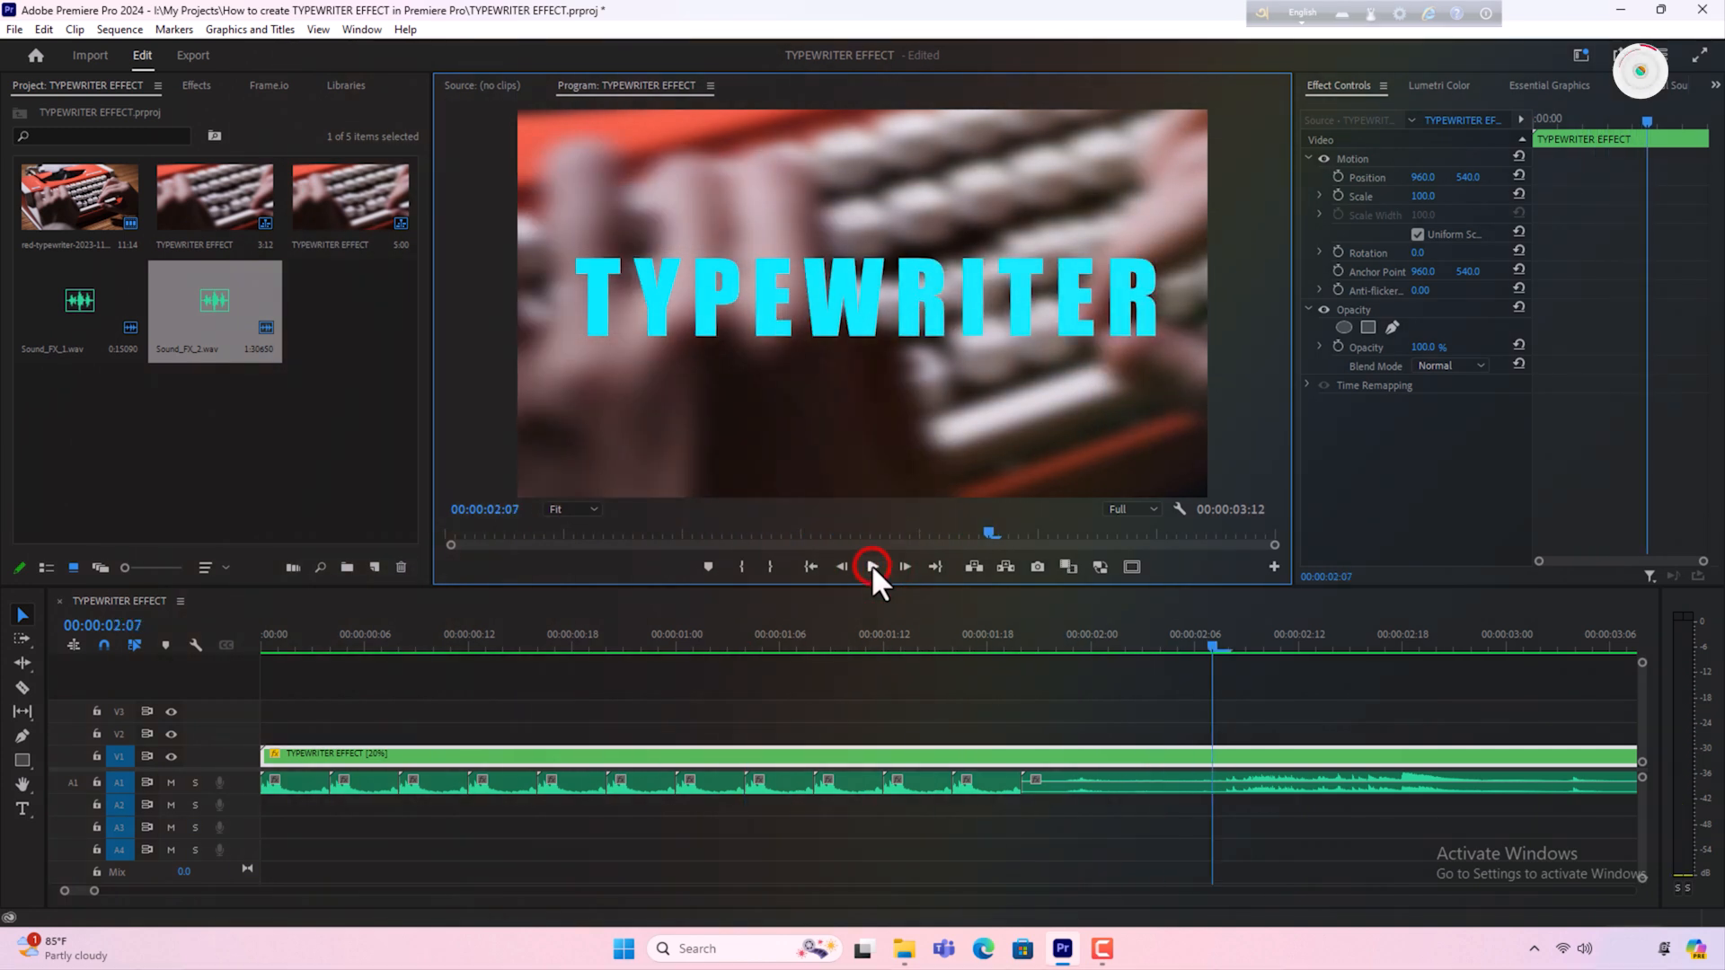
pyautogui.click(774, 221)
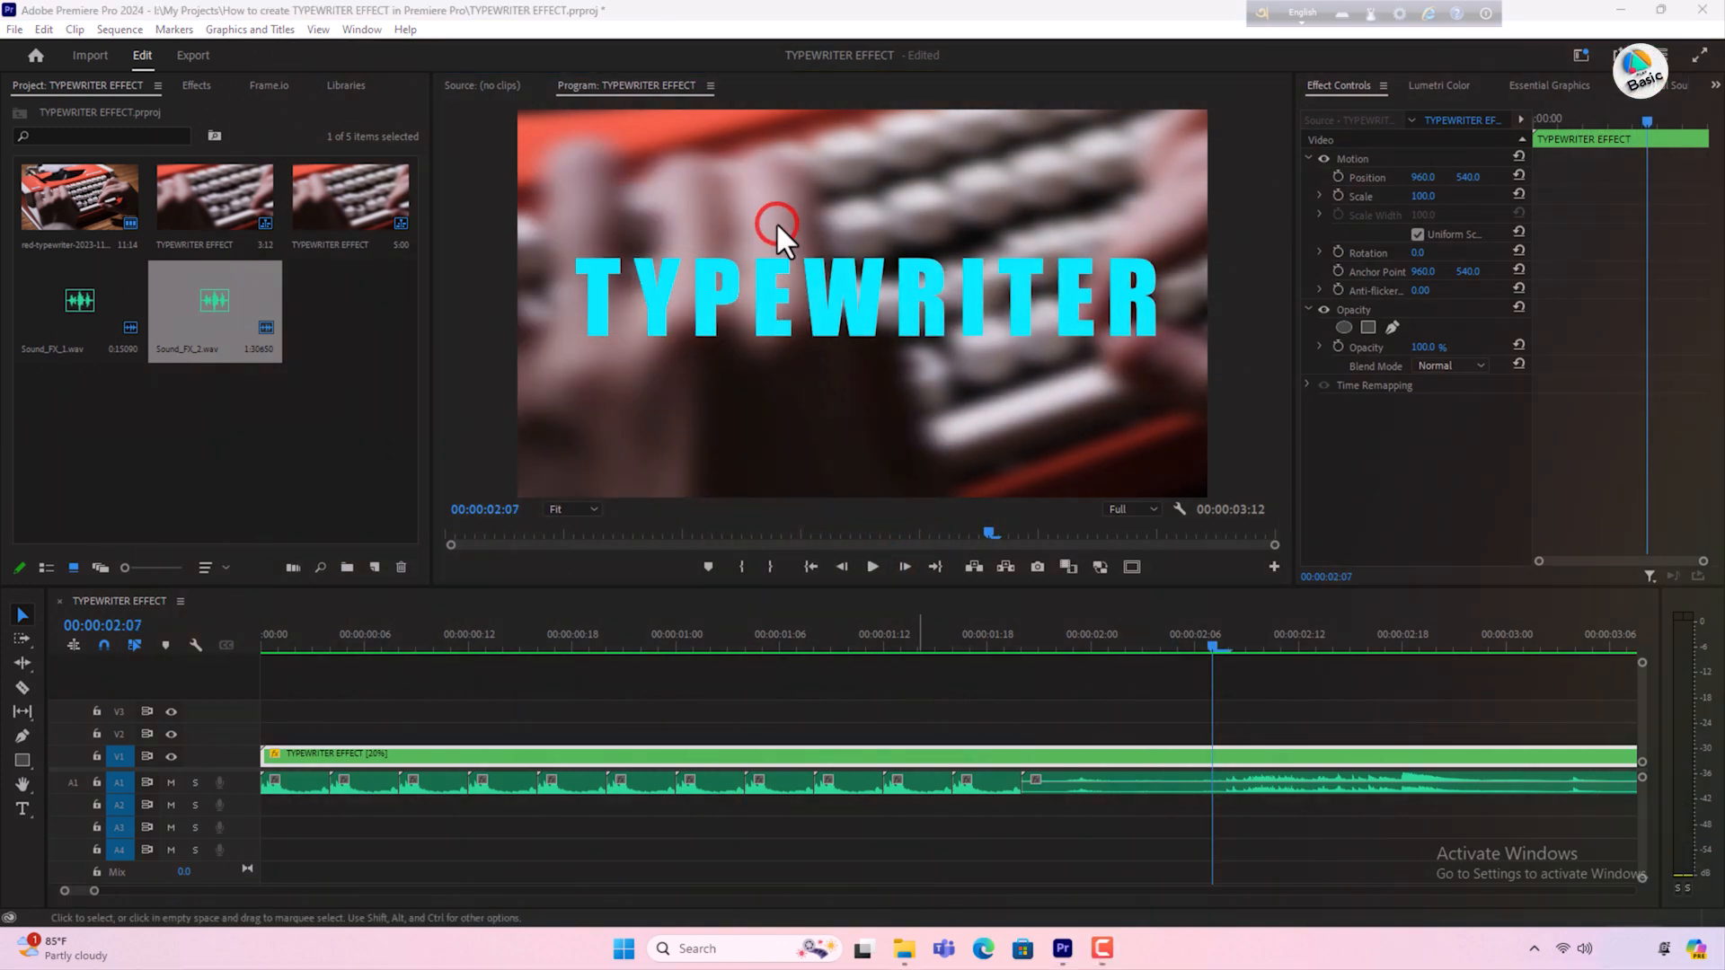
# Send the TYPEWRITER EFFECT sequence to Adobe Media Encoder for export.
pyautogui.click(14, 30)
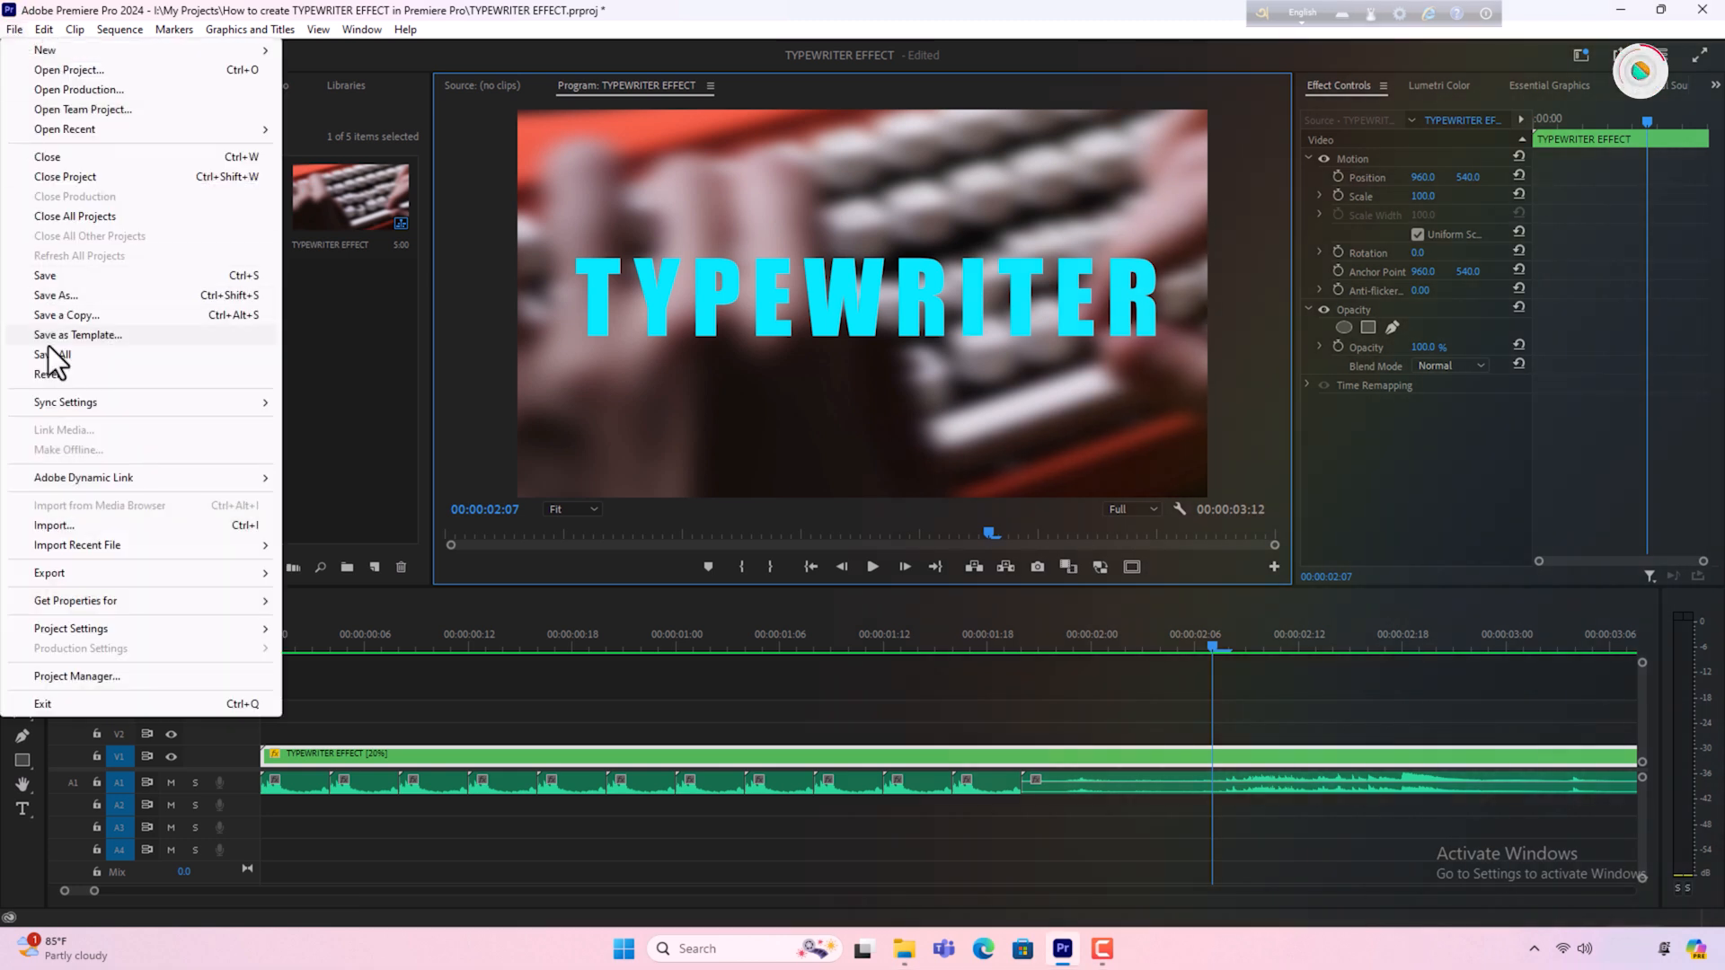
pyautogui.moveTo(77, 574)
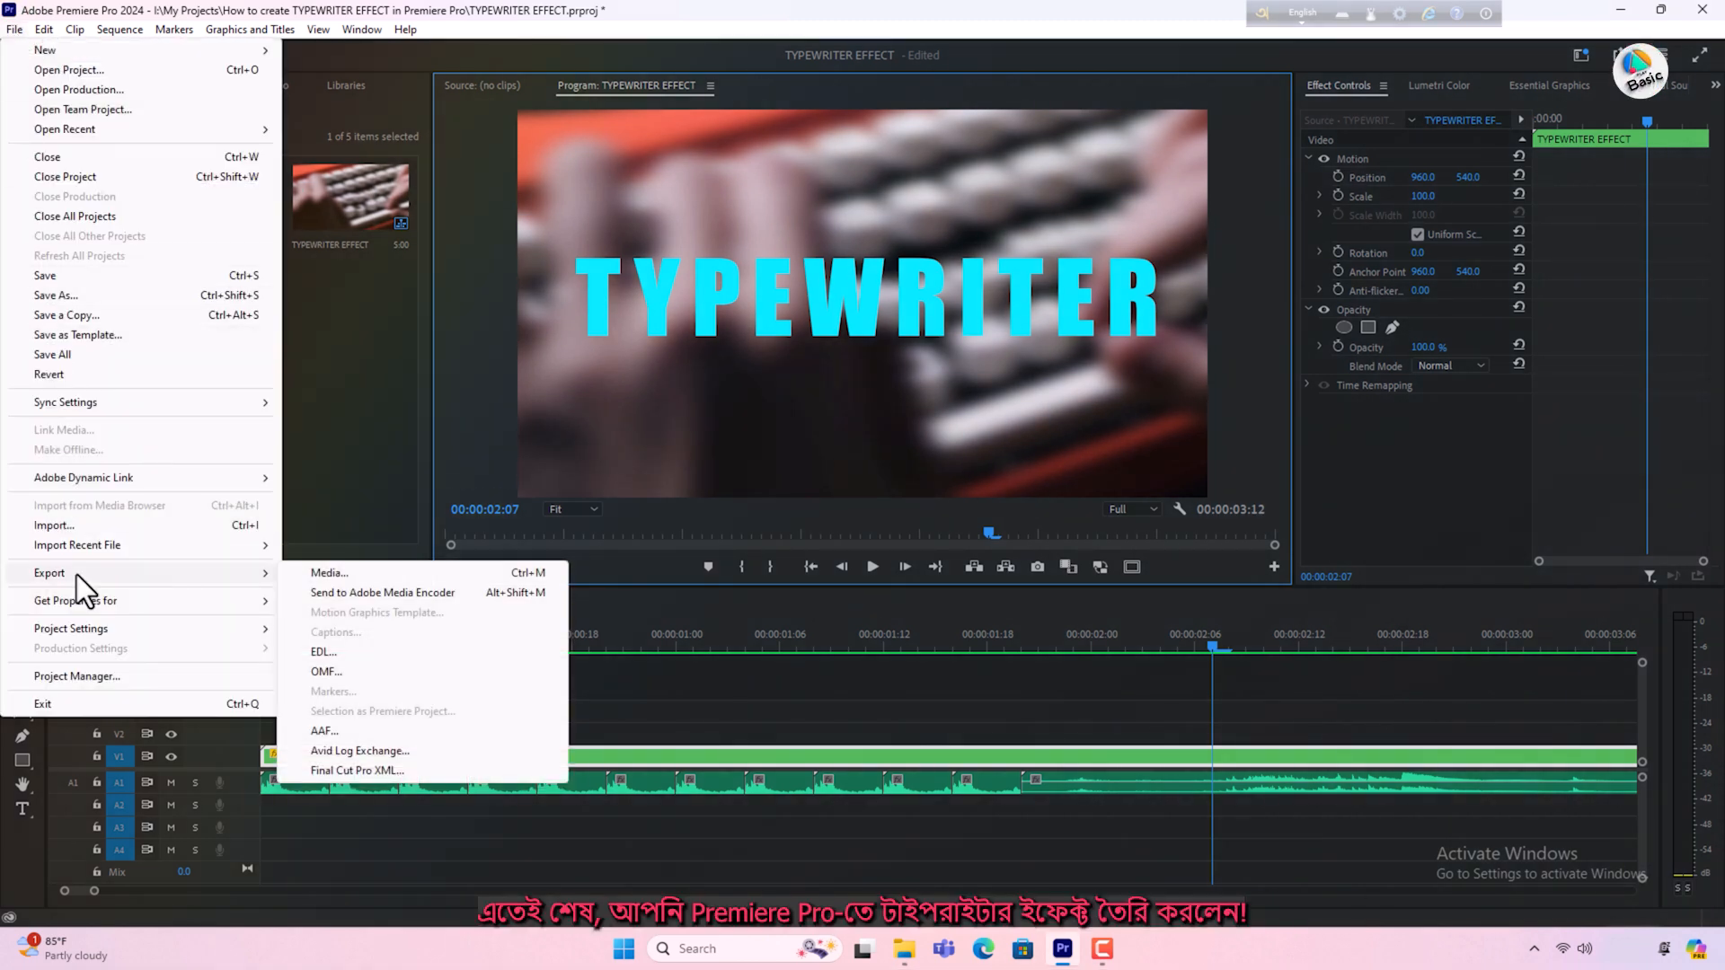
pyautogui.click(456, 593)
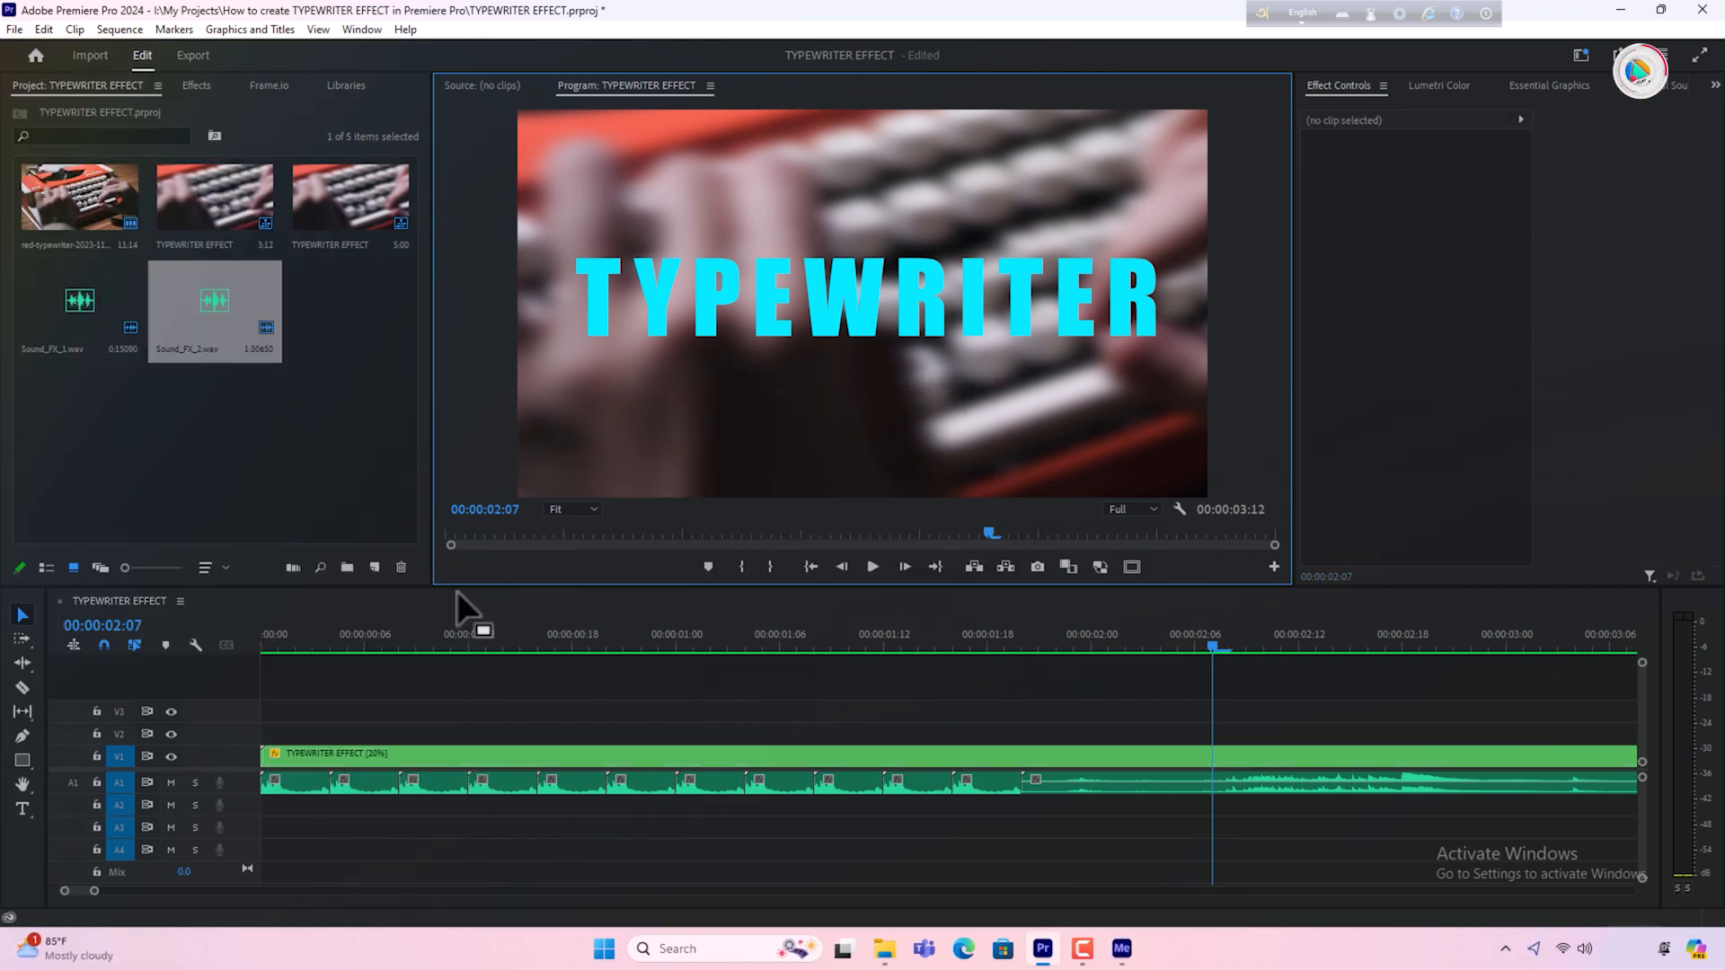
# Switch to Adobe Media Encoder and set the queued TYPEWRITER EFFECT export's preset to High Quality 1080p HD, keeping the H.264 format.
pyautogui.click(1122, 950)
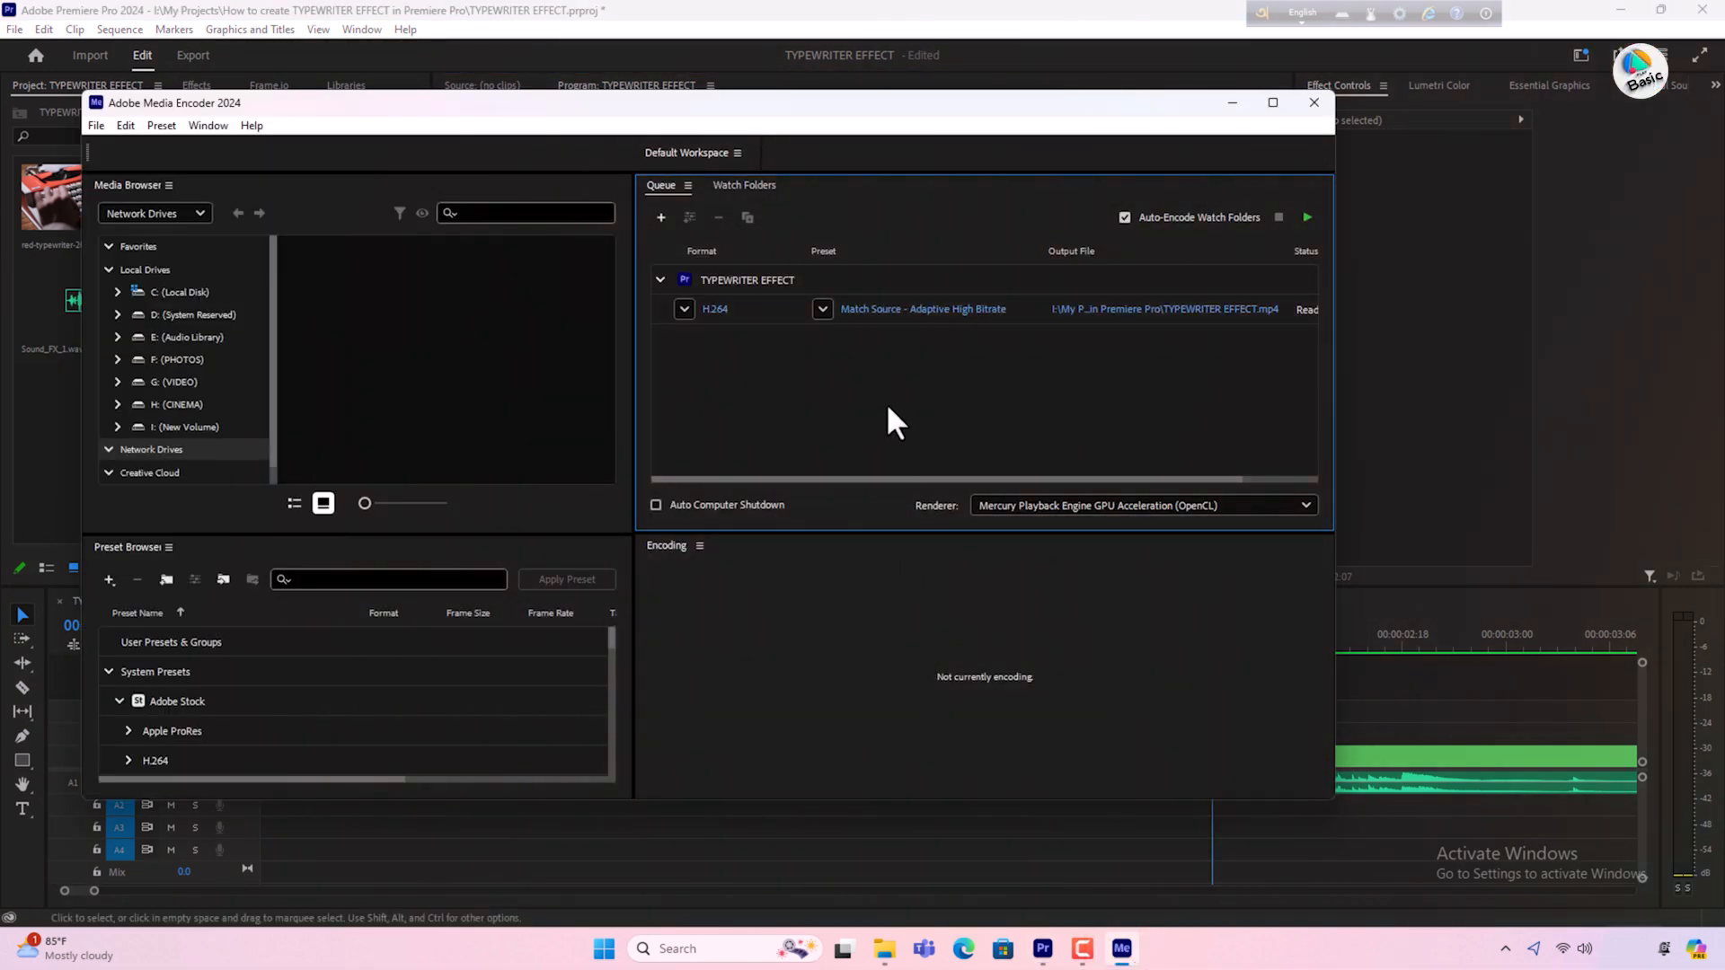
pyautogui.click(872, 302)
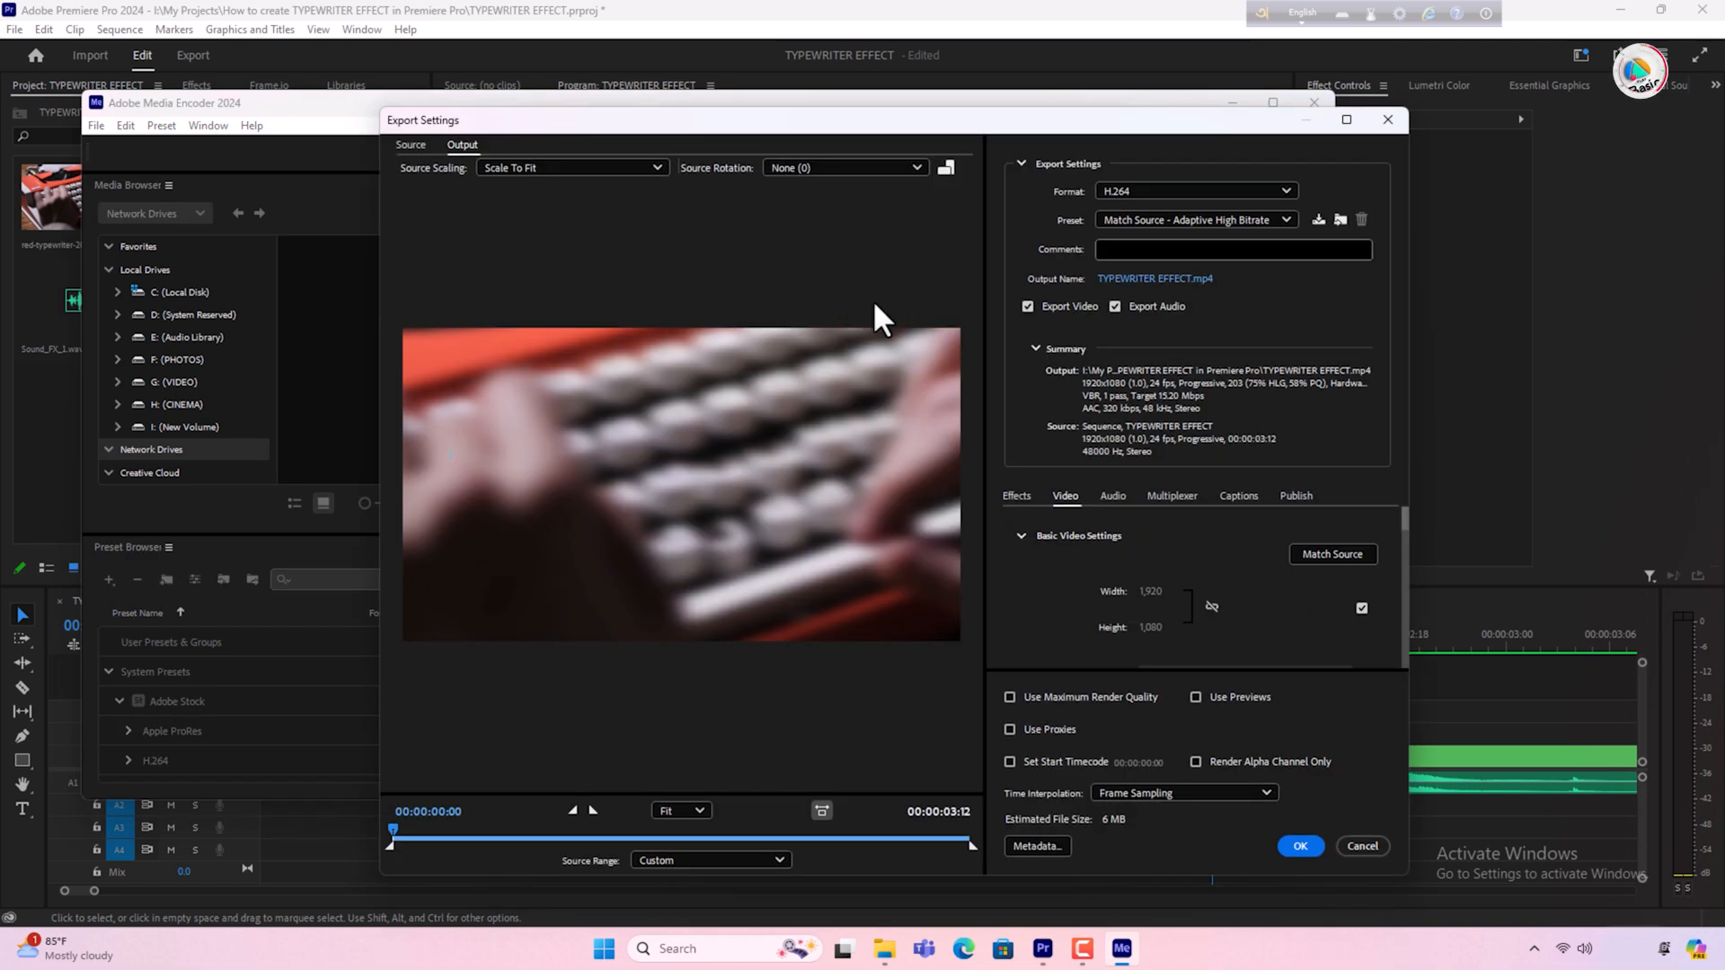
pyautogui.click(1203, 218)
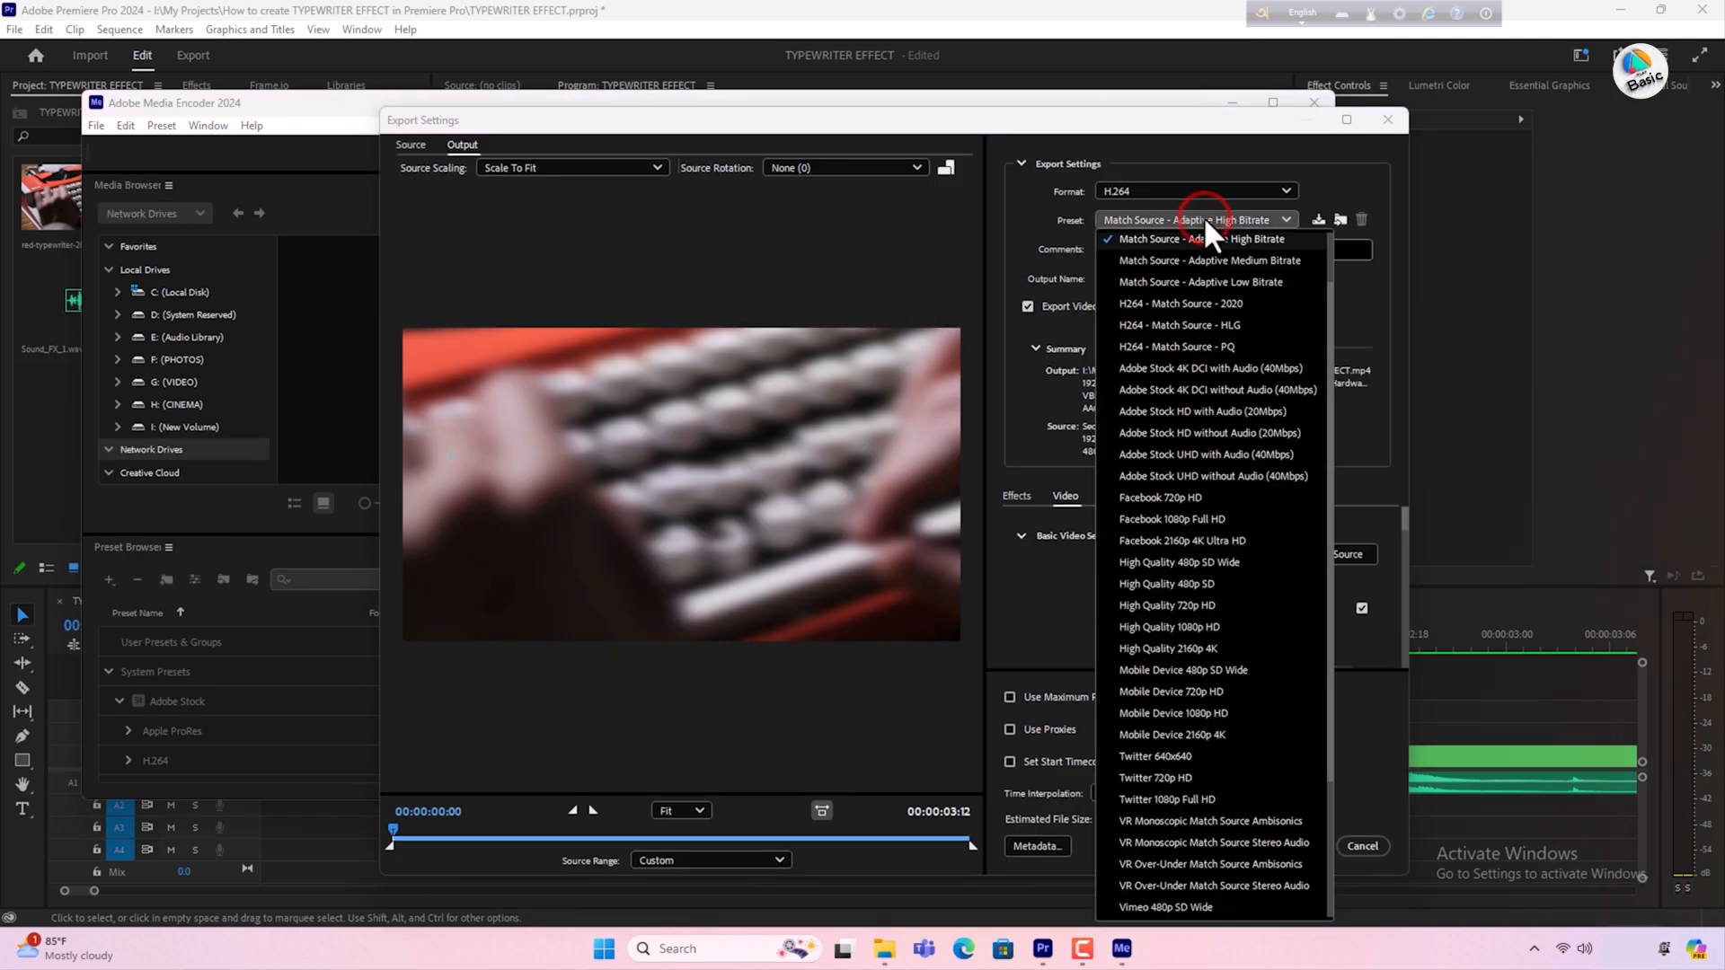
pyautogui.click(1166, 626)
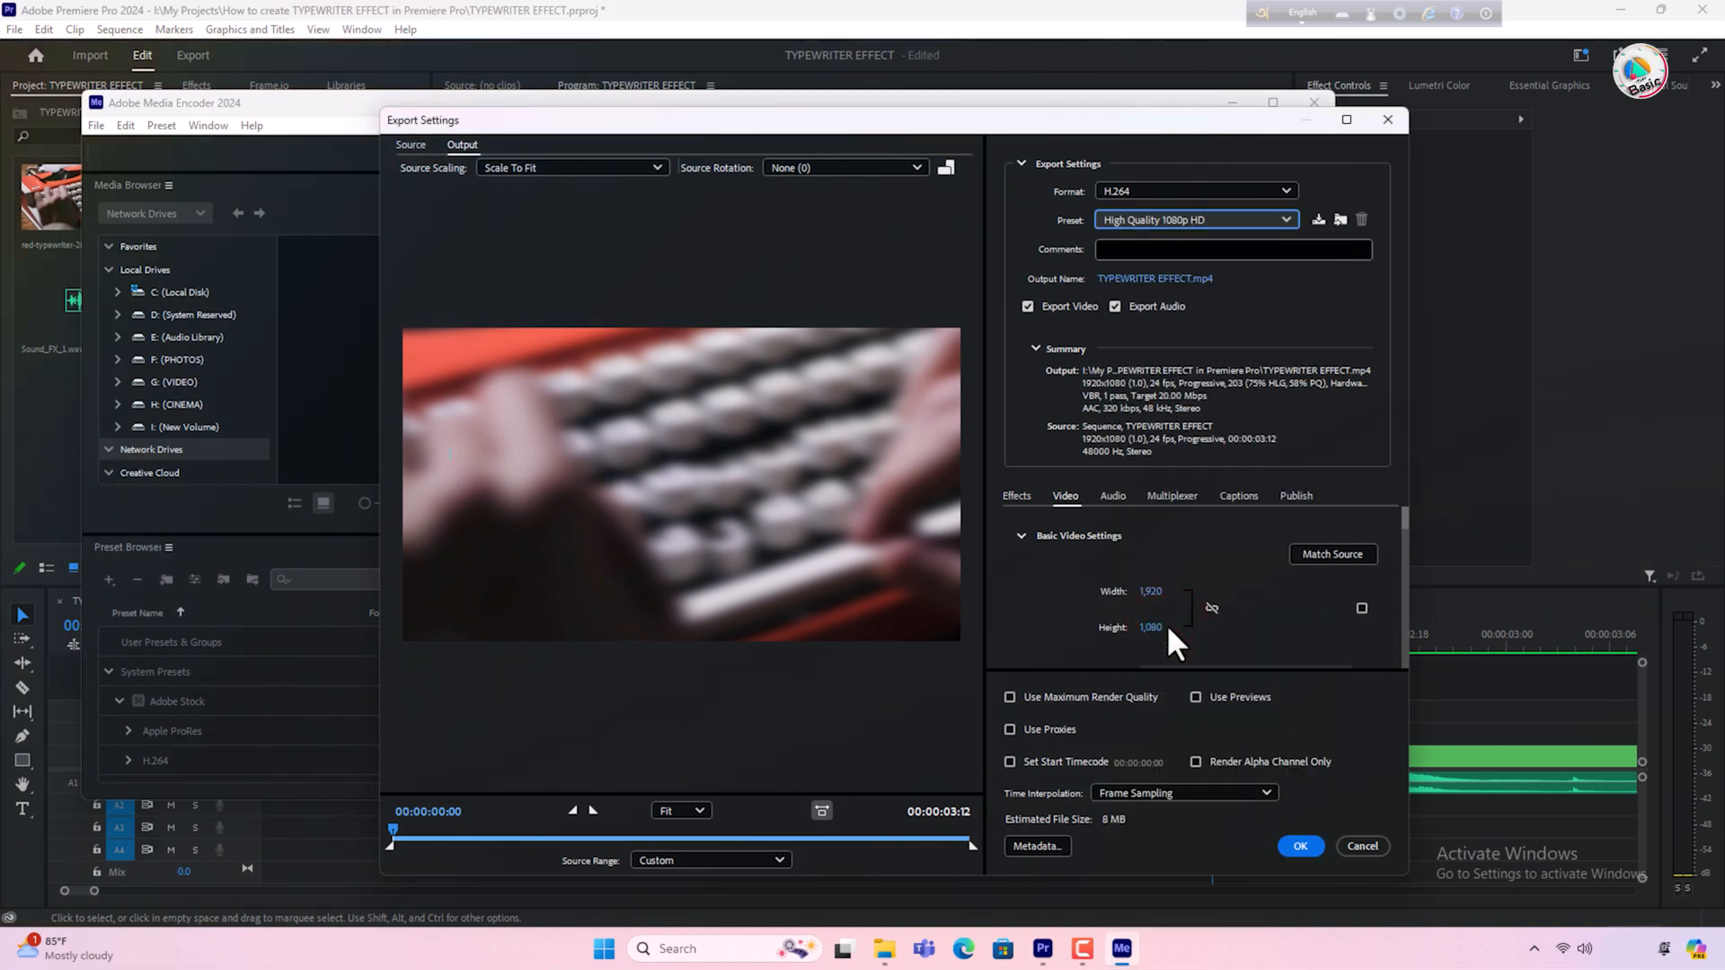
pyautogui.click(1299, 848)
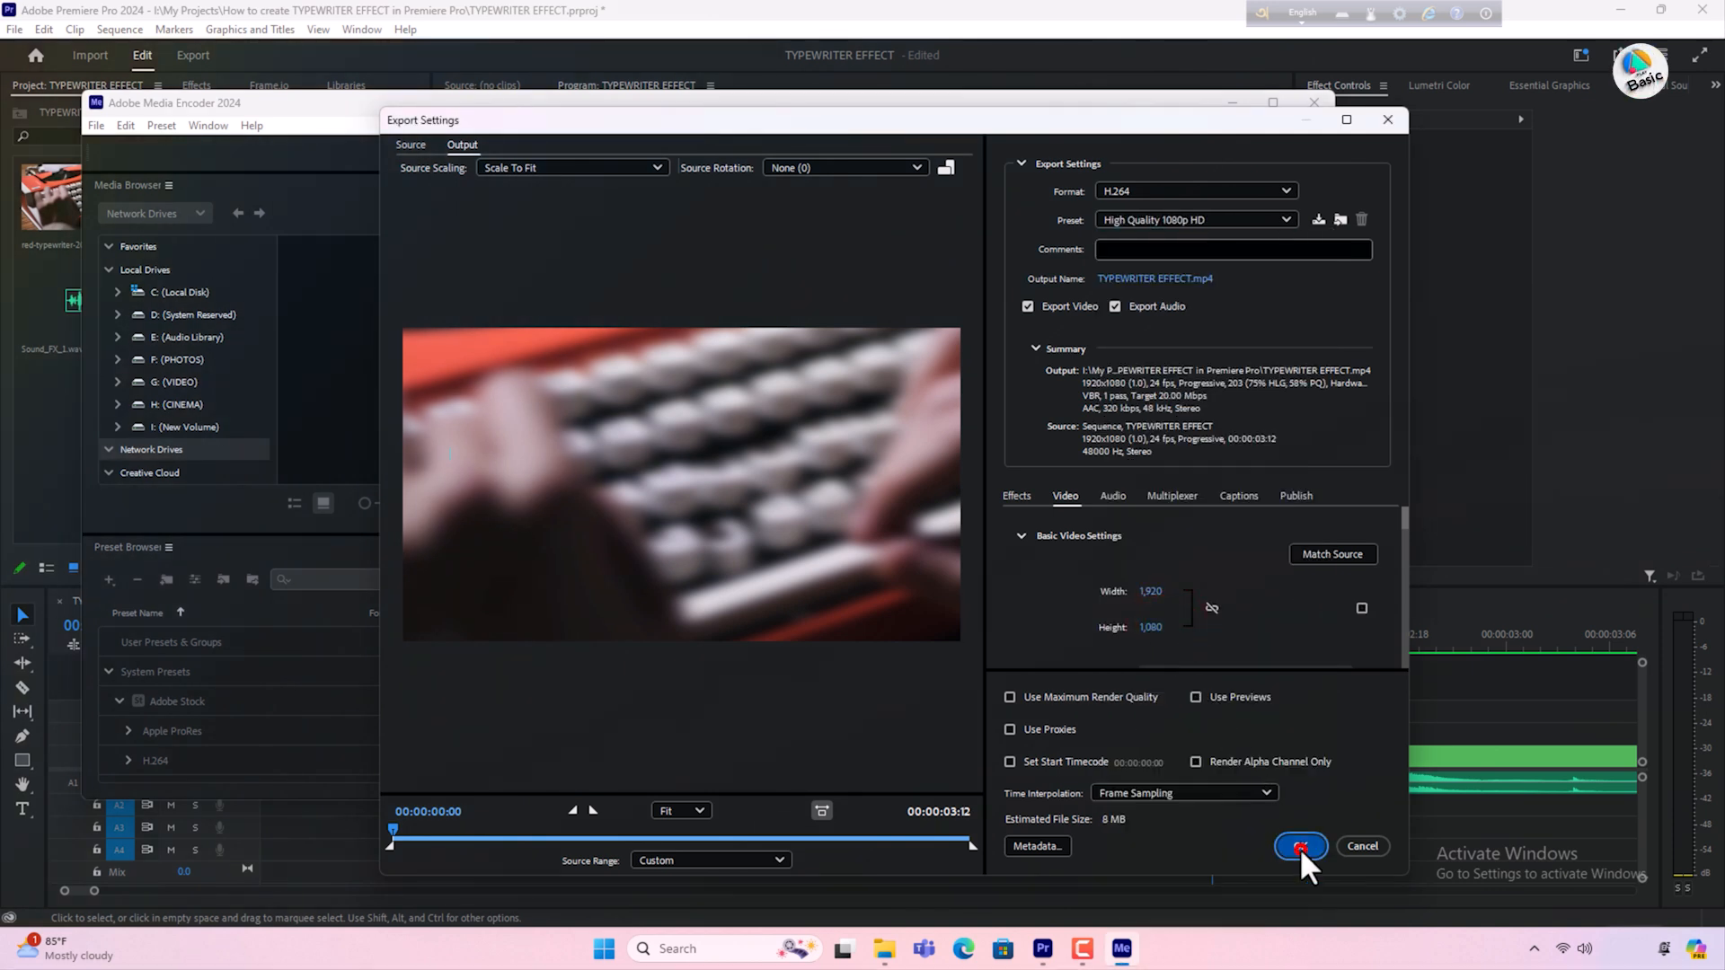
# Widen the Media Encoder window to show the whole queue, and start encoding TYPEWRITER EFFECT.mp4.
pyautogui.click(946, 475)
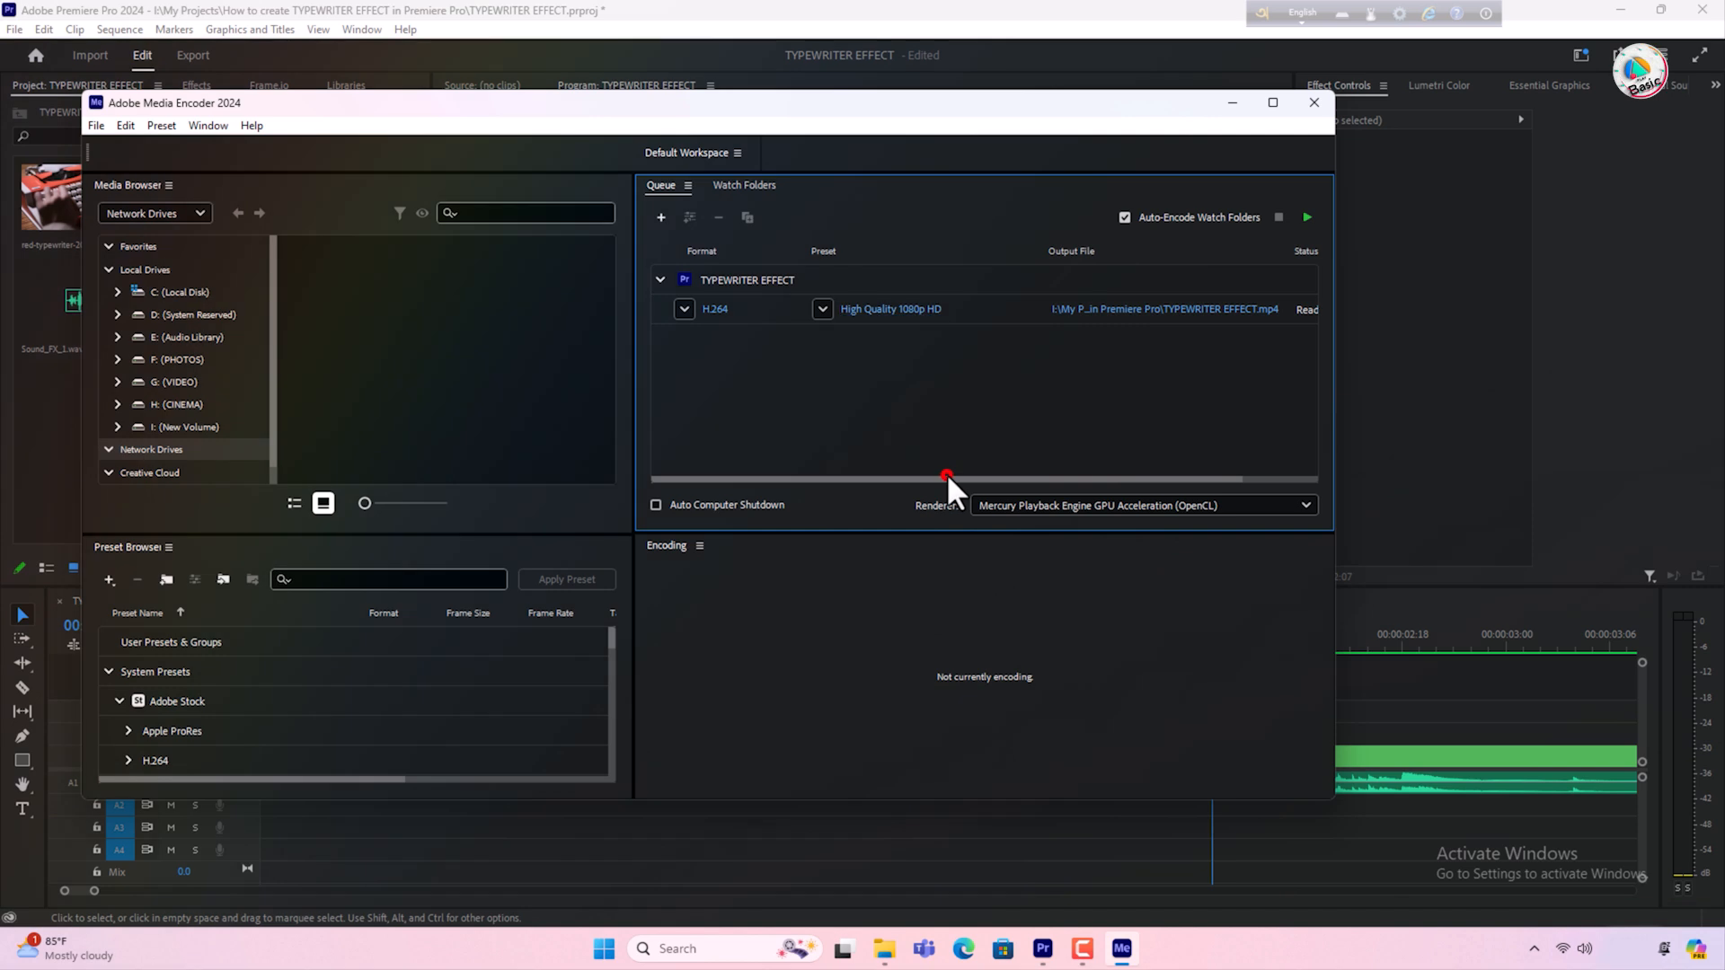
pyautogui.moveTo(1055, 476); pyautogui.dragTo(946, 488)
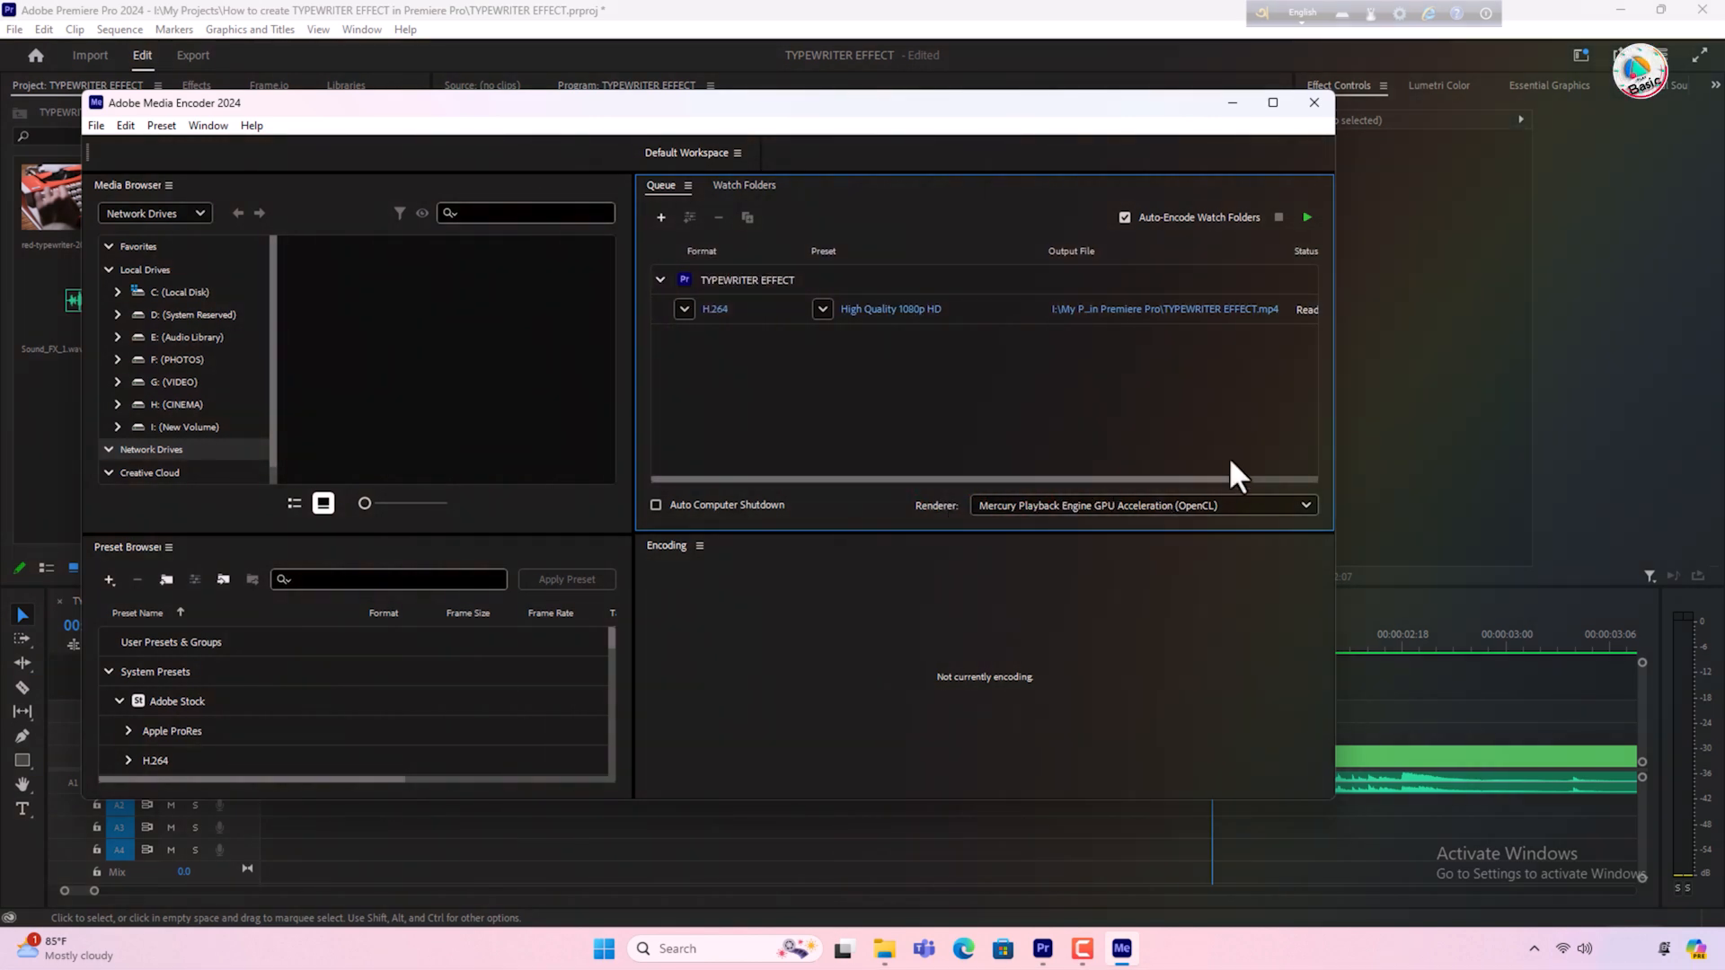
pyautogui.moveTo(1337, 447); pyautogui.dragTo(1575, 436)
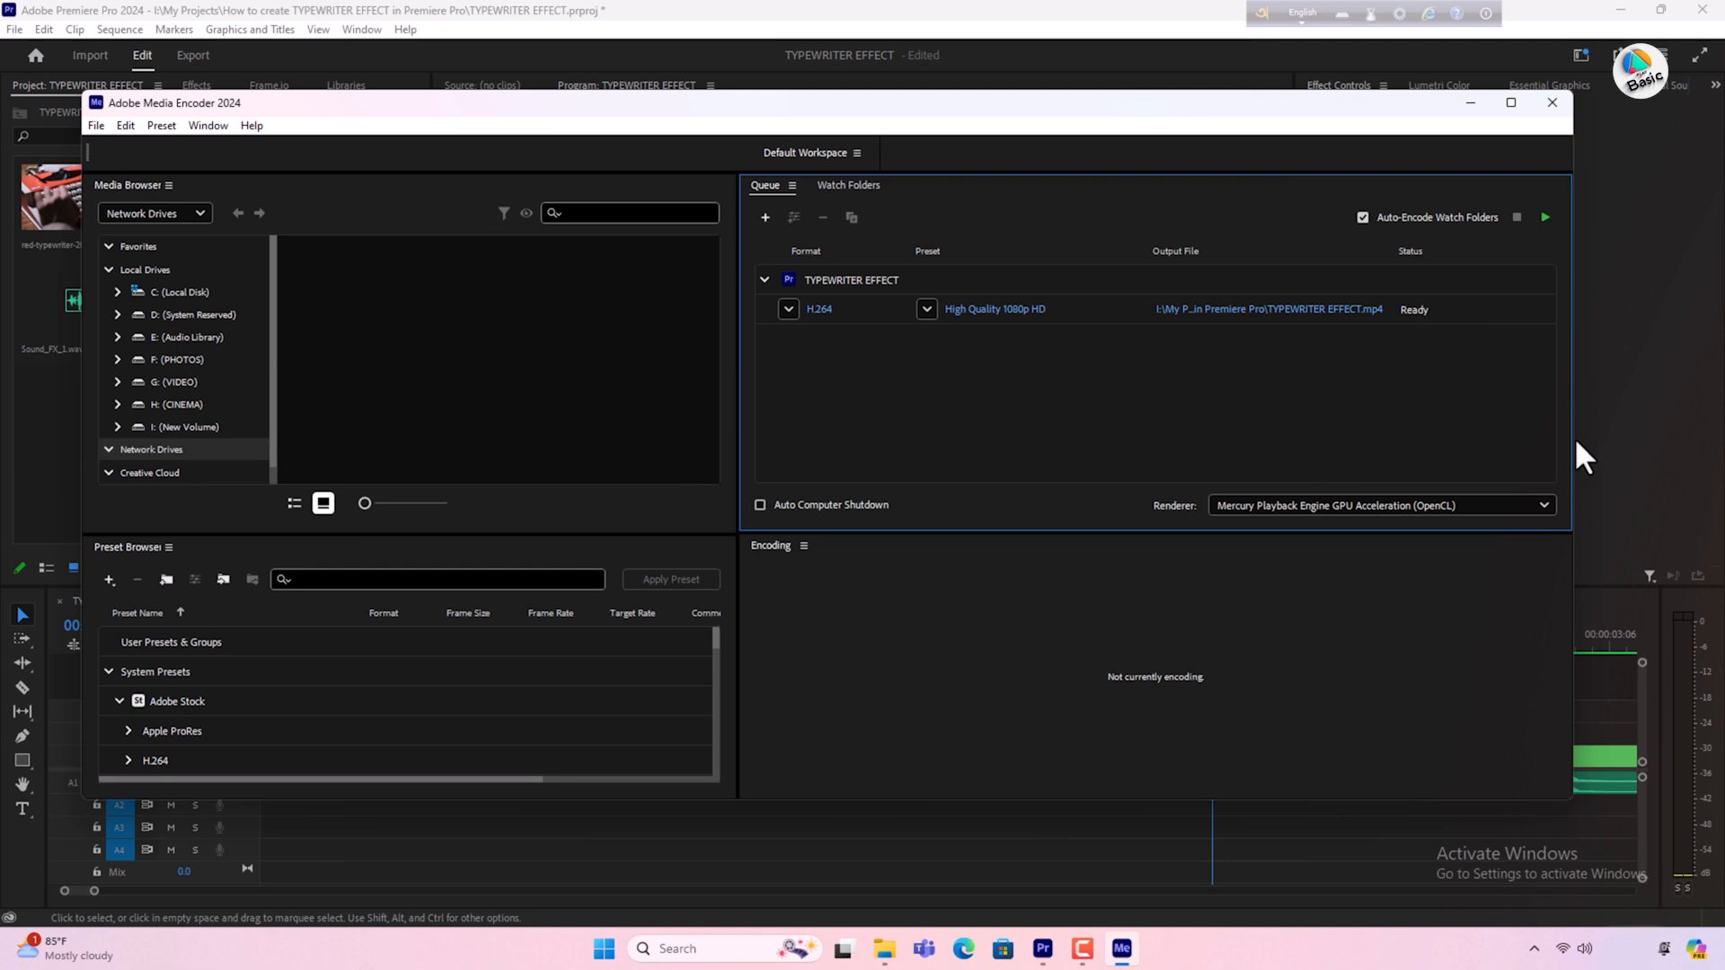
pyautogui.click(1544, 218)
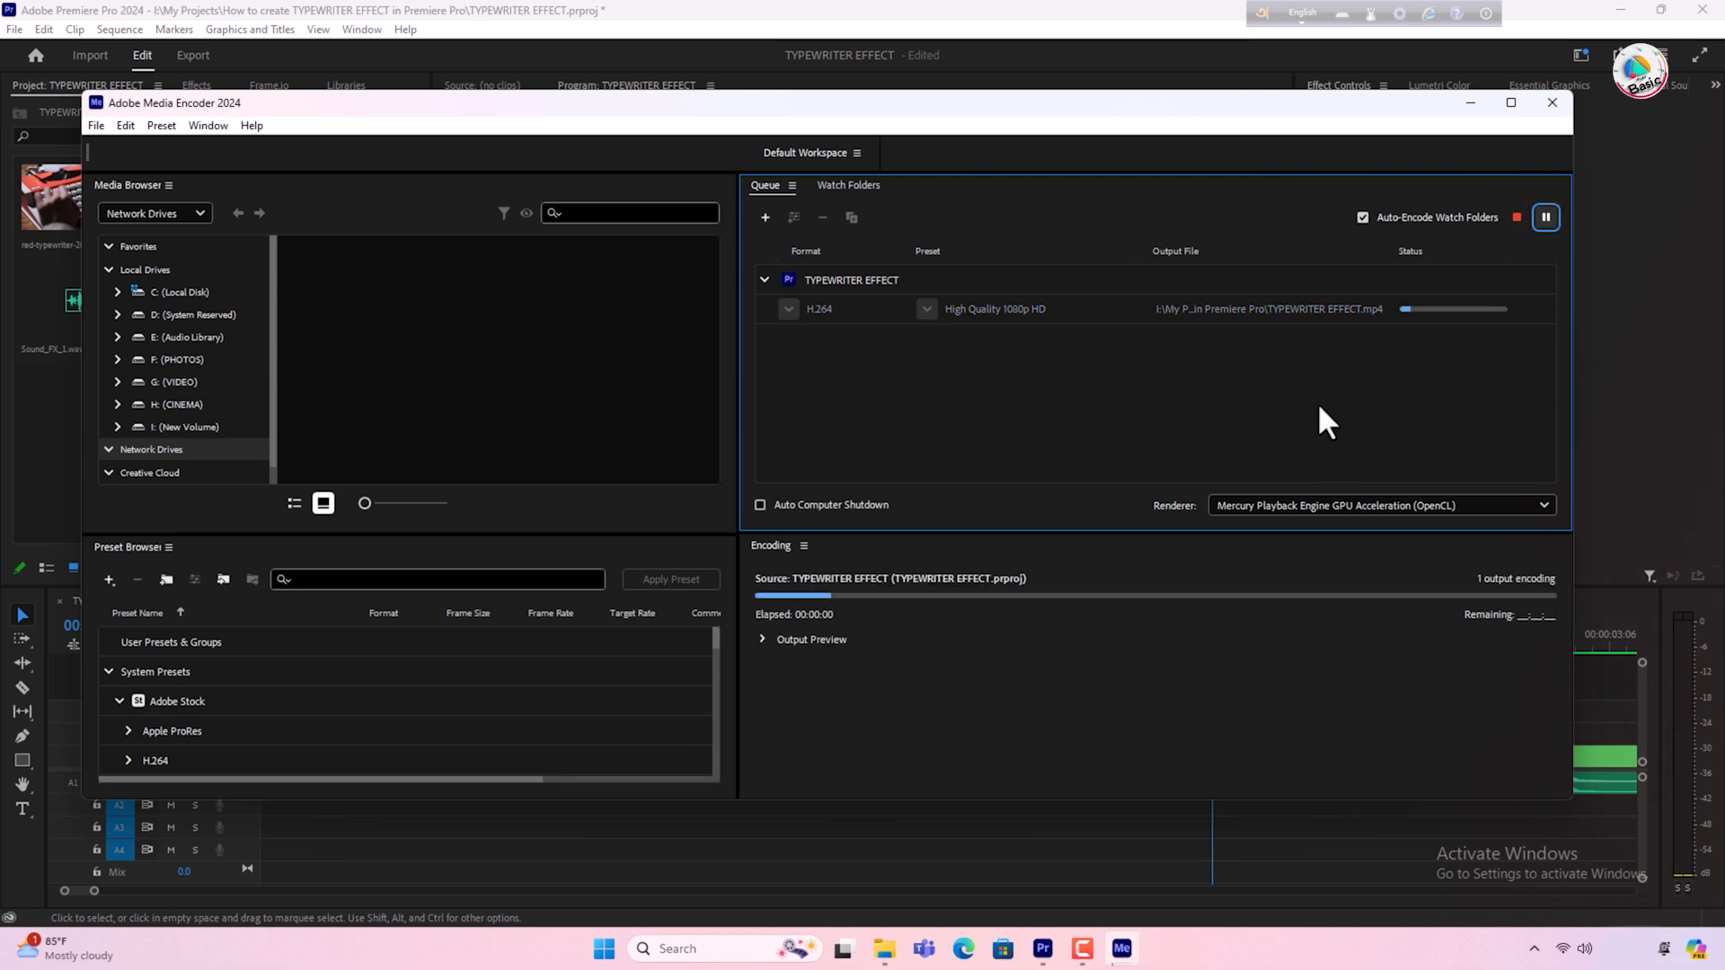